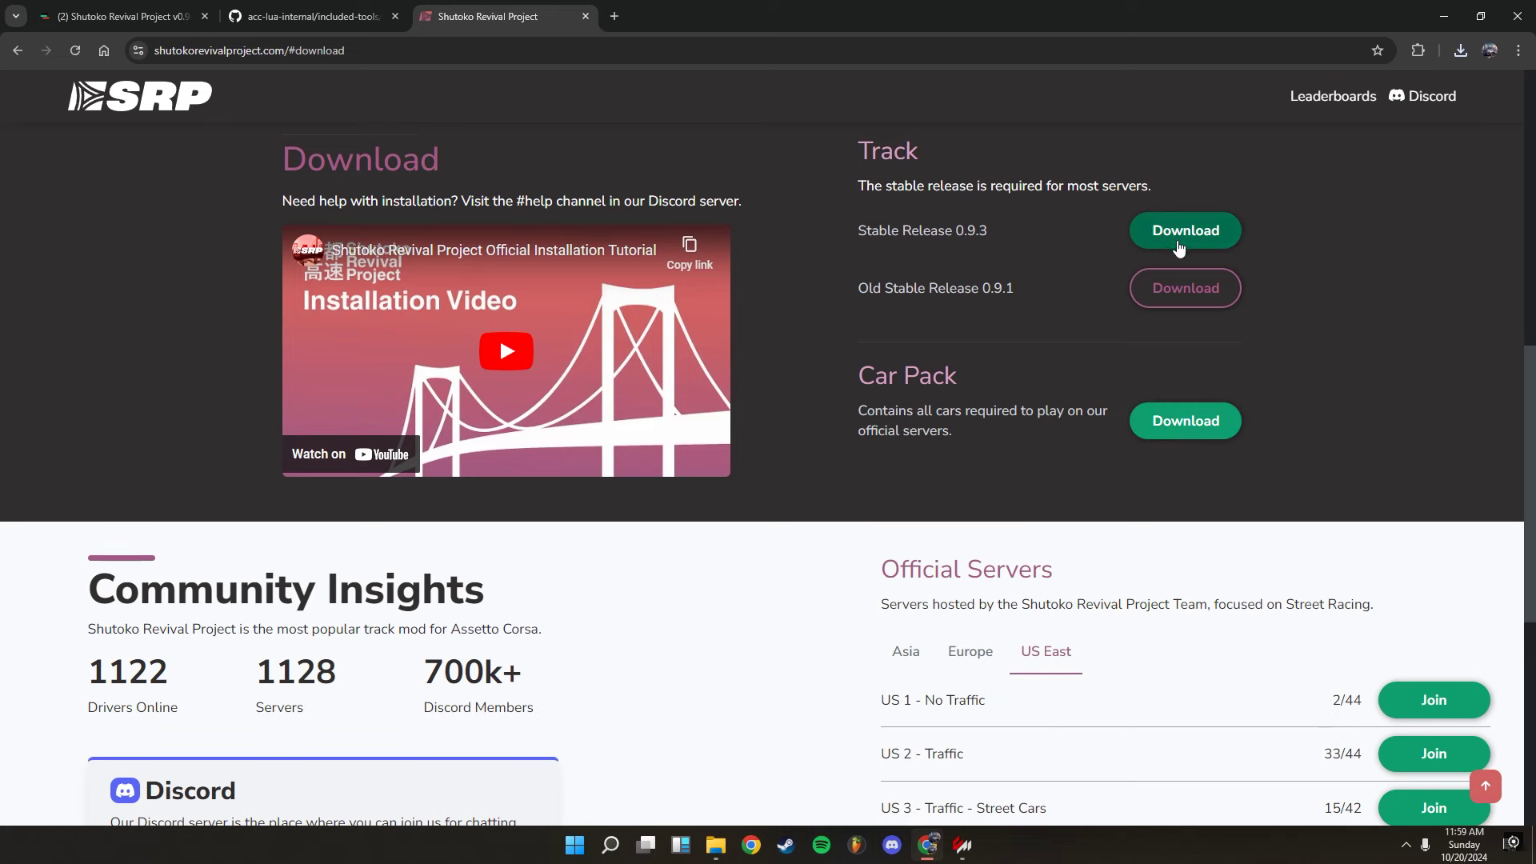
# - Look over the GitHub traffic tool page and the Overtake page of the Shutoko Revival Project AI traffic mod
pyautogui.click(328, 20)
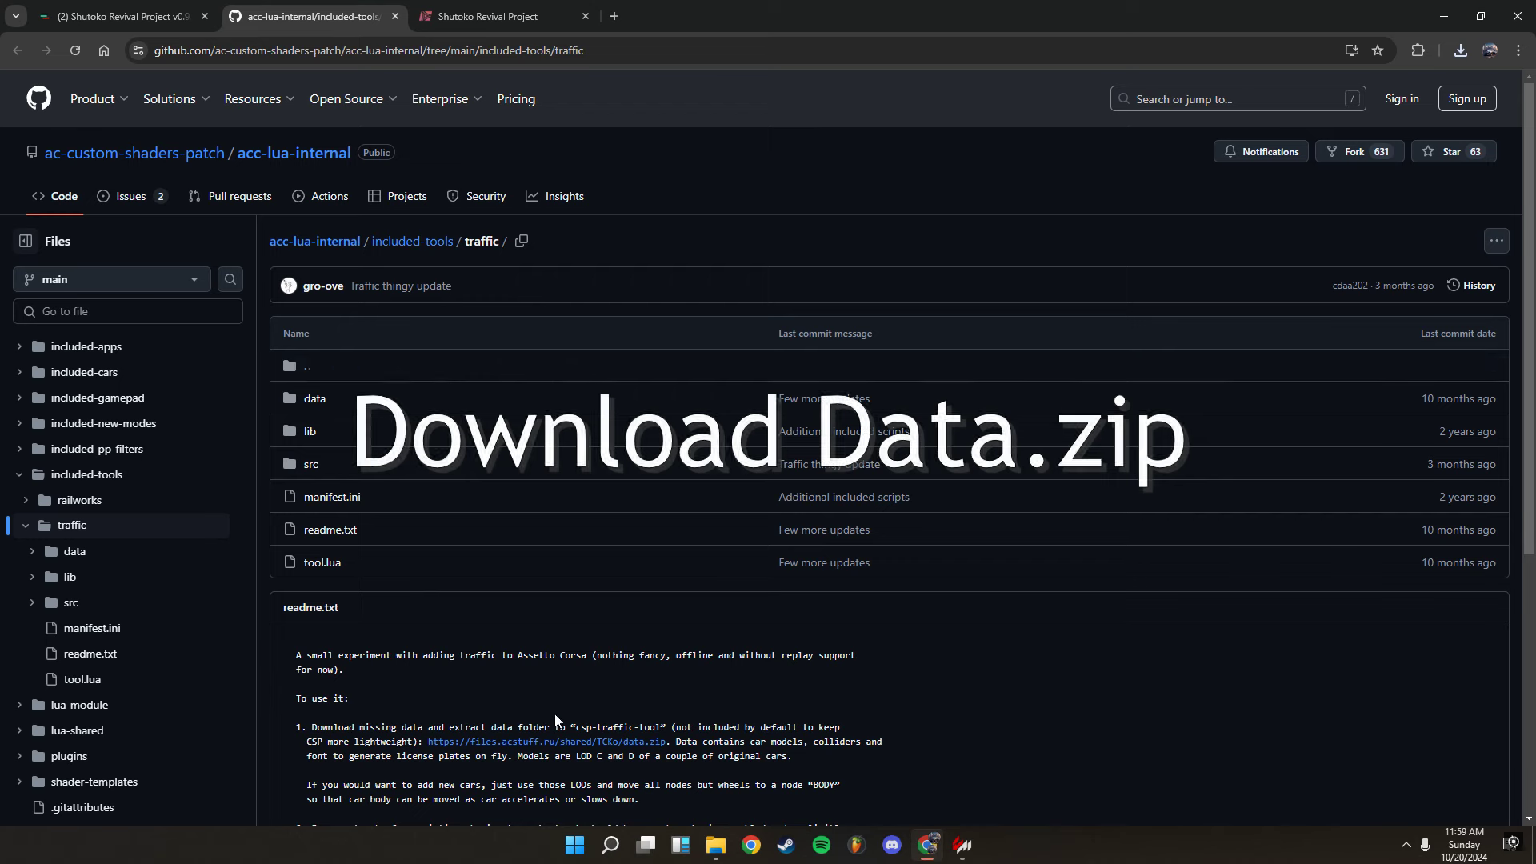
pyautogui.click(172, 17)
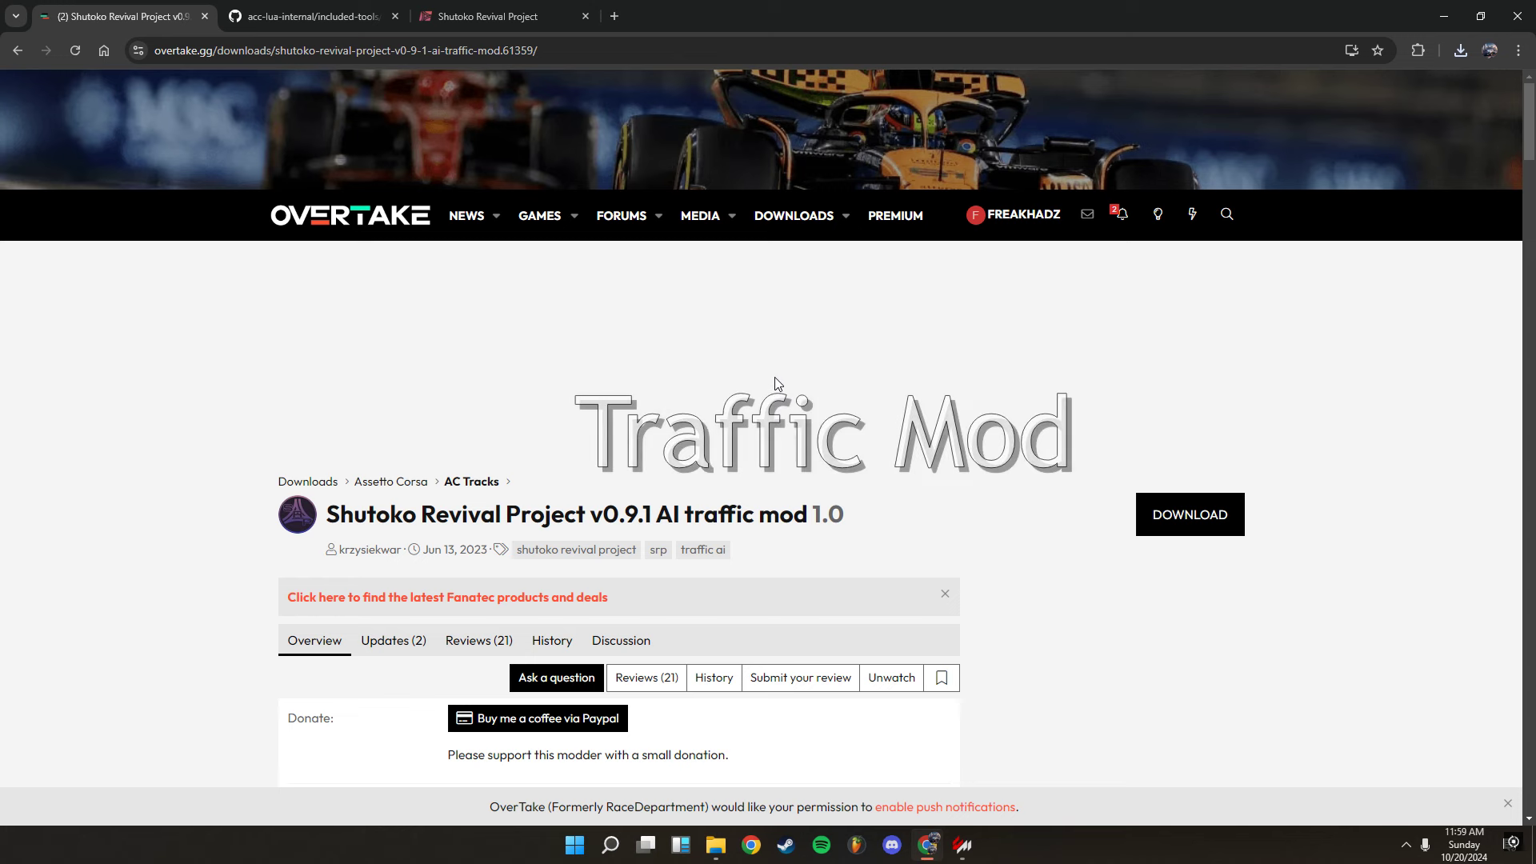
# - Search Google in a new tab for "mnba traffic pack" and open the MNBA-Traffic-Project post on Patreon
pyautogui.click(614, 16)
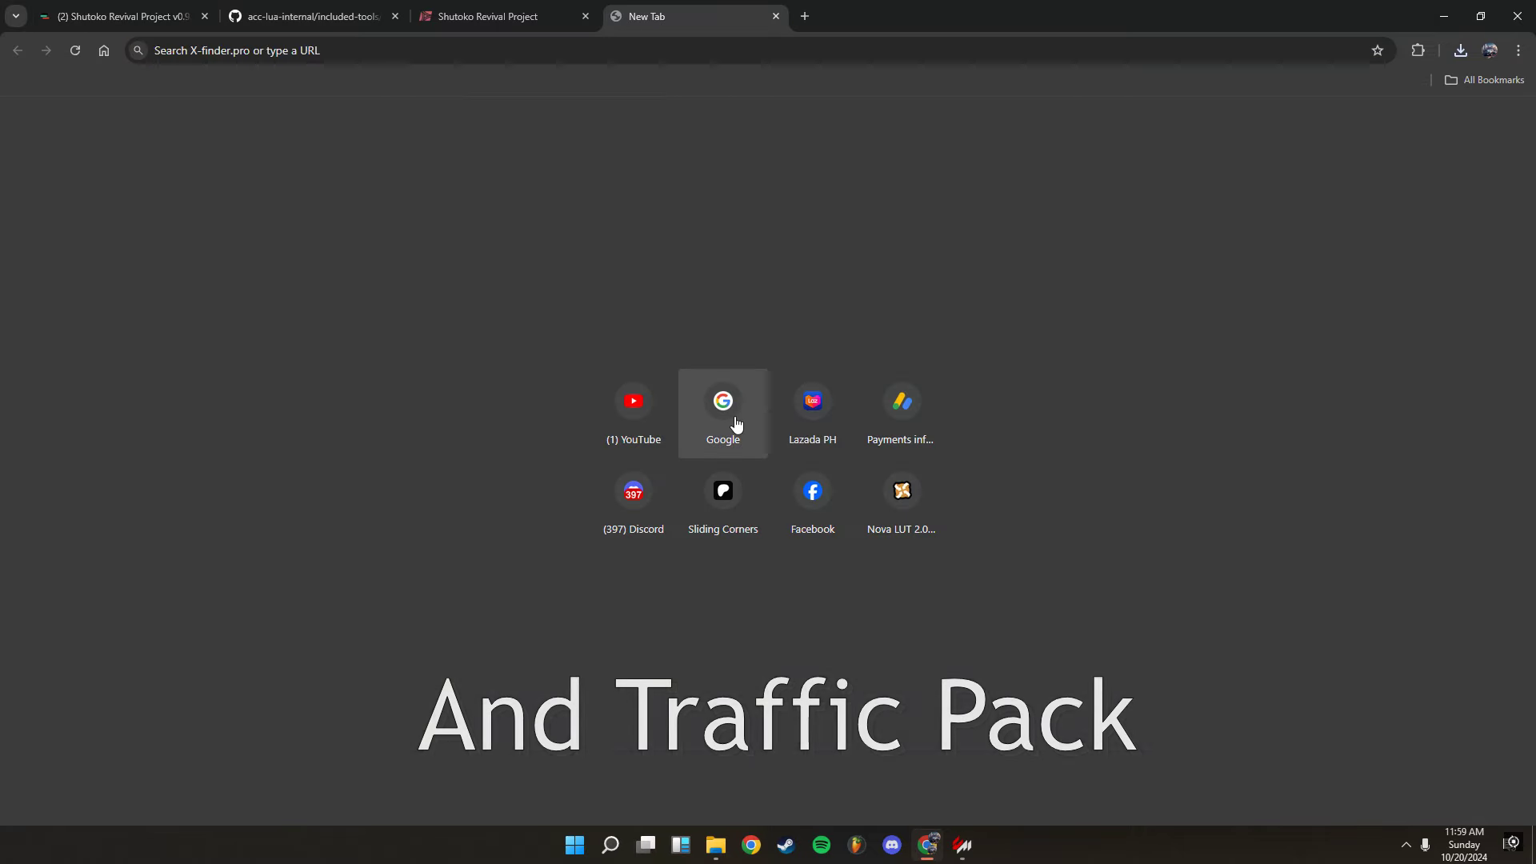
pyautogui.click(736, 424)
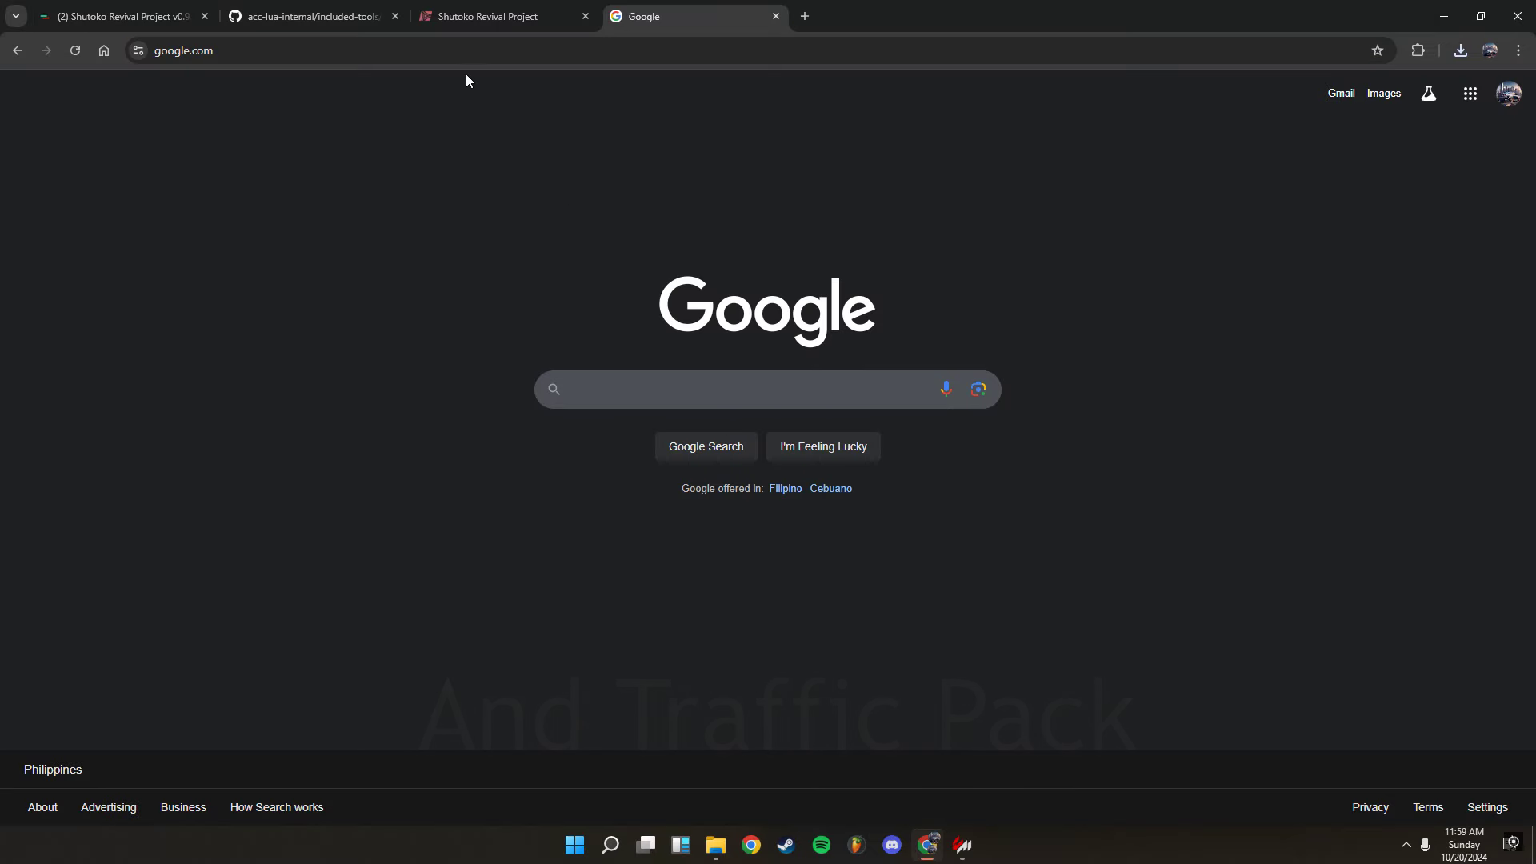
pyautogui.write('man')
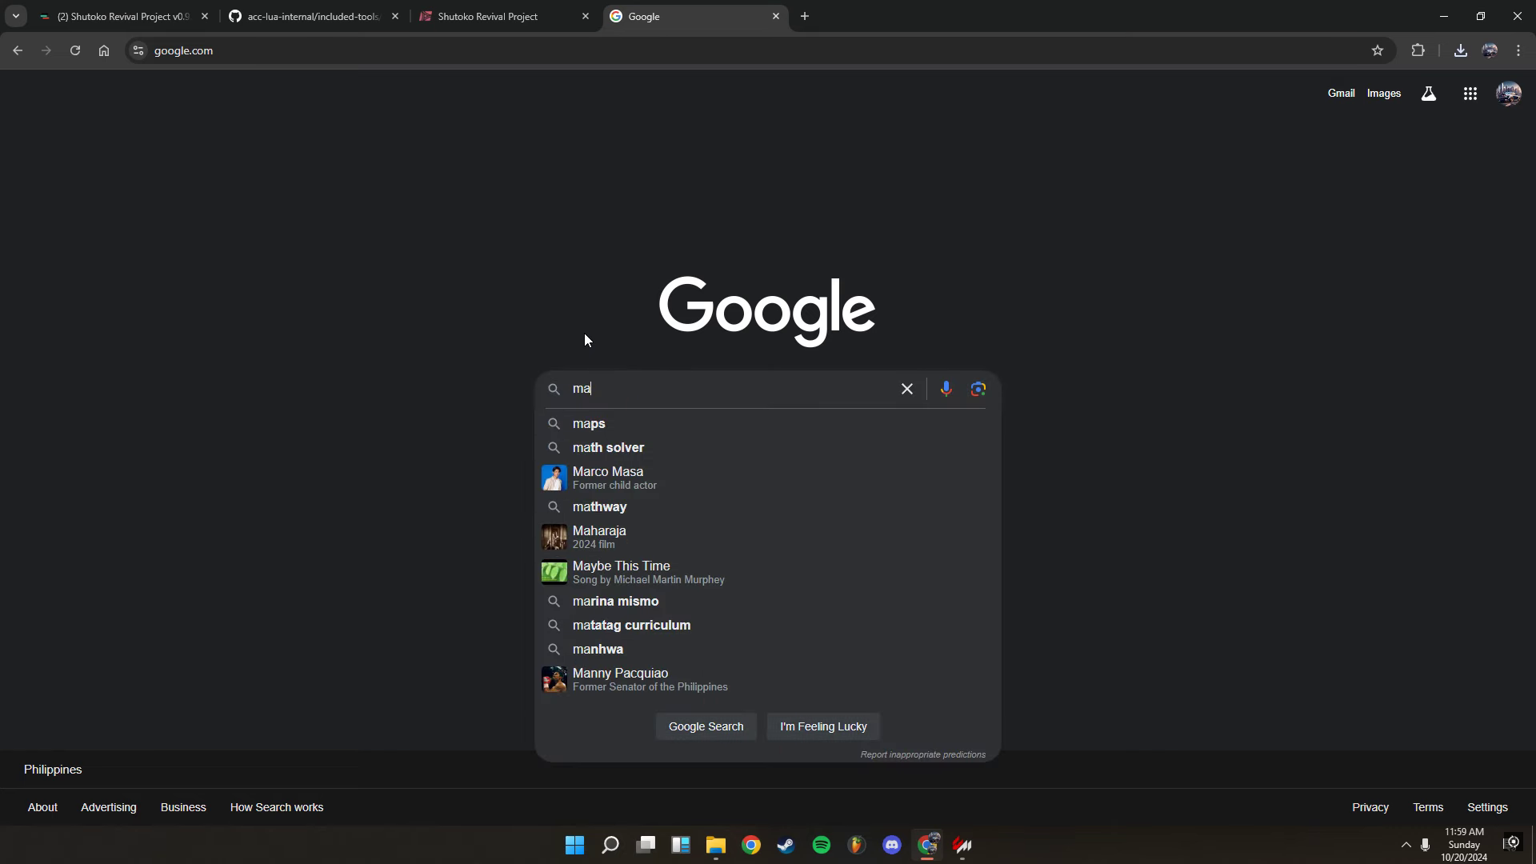
pyautogui.press('BackSpace')
pyautogui.press('BackSpace')
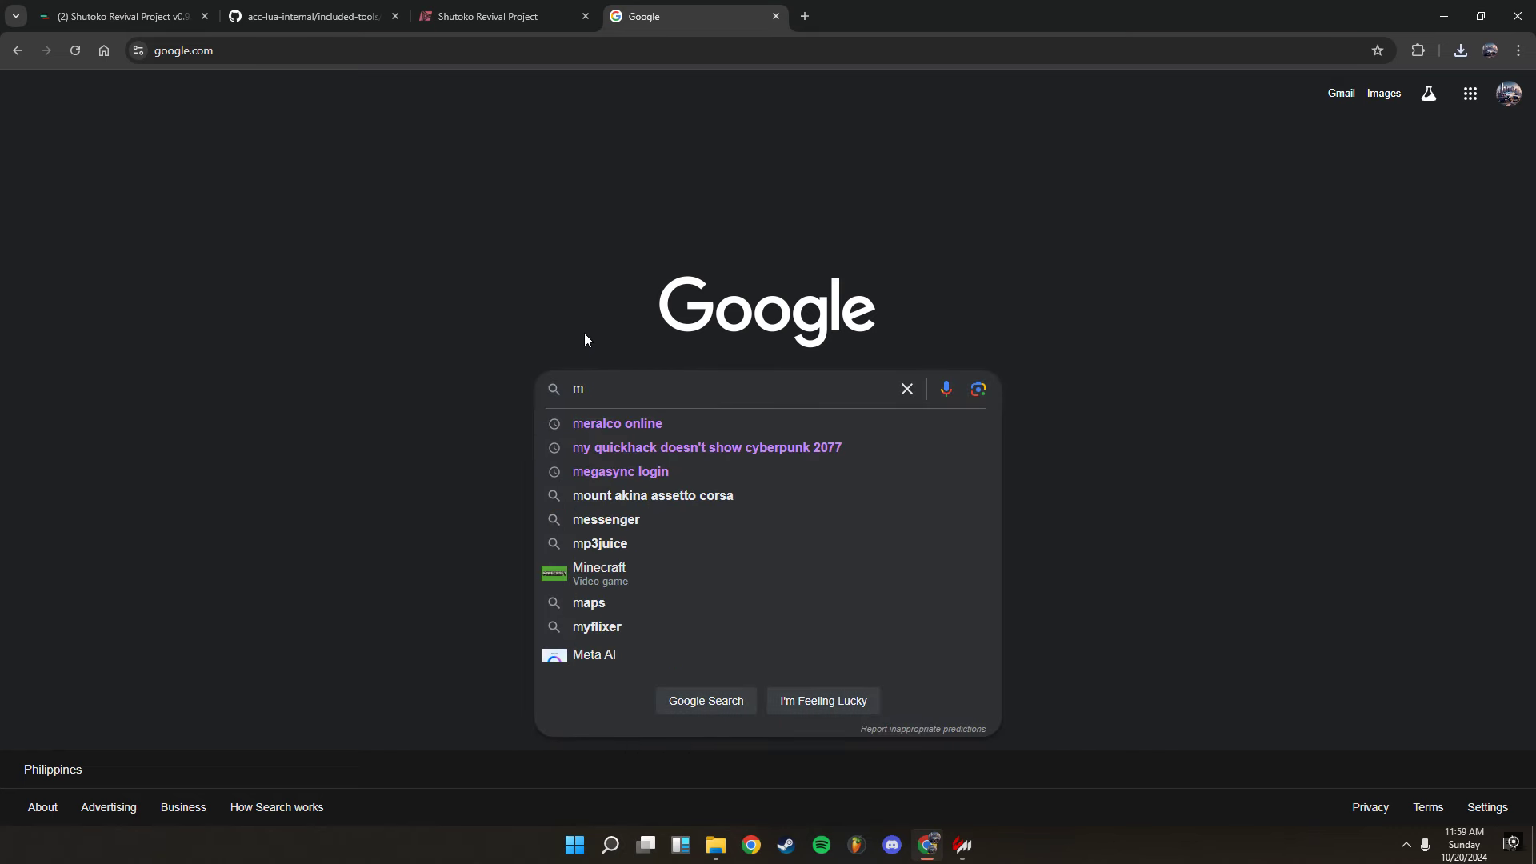
pyautogui.write('nba')
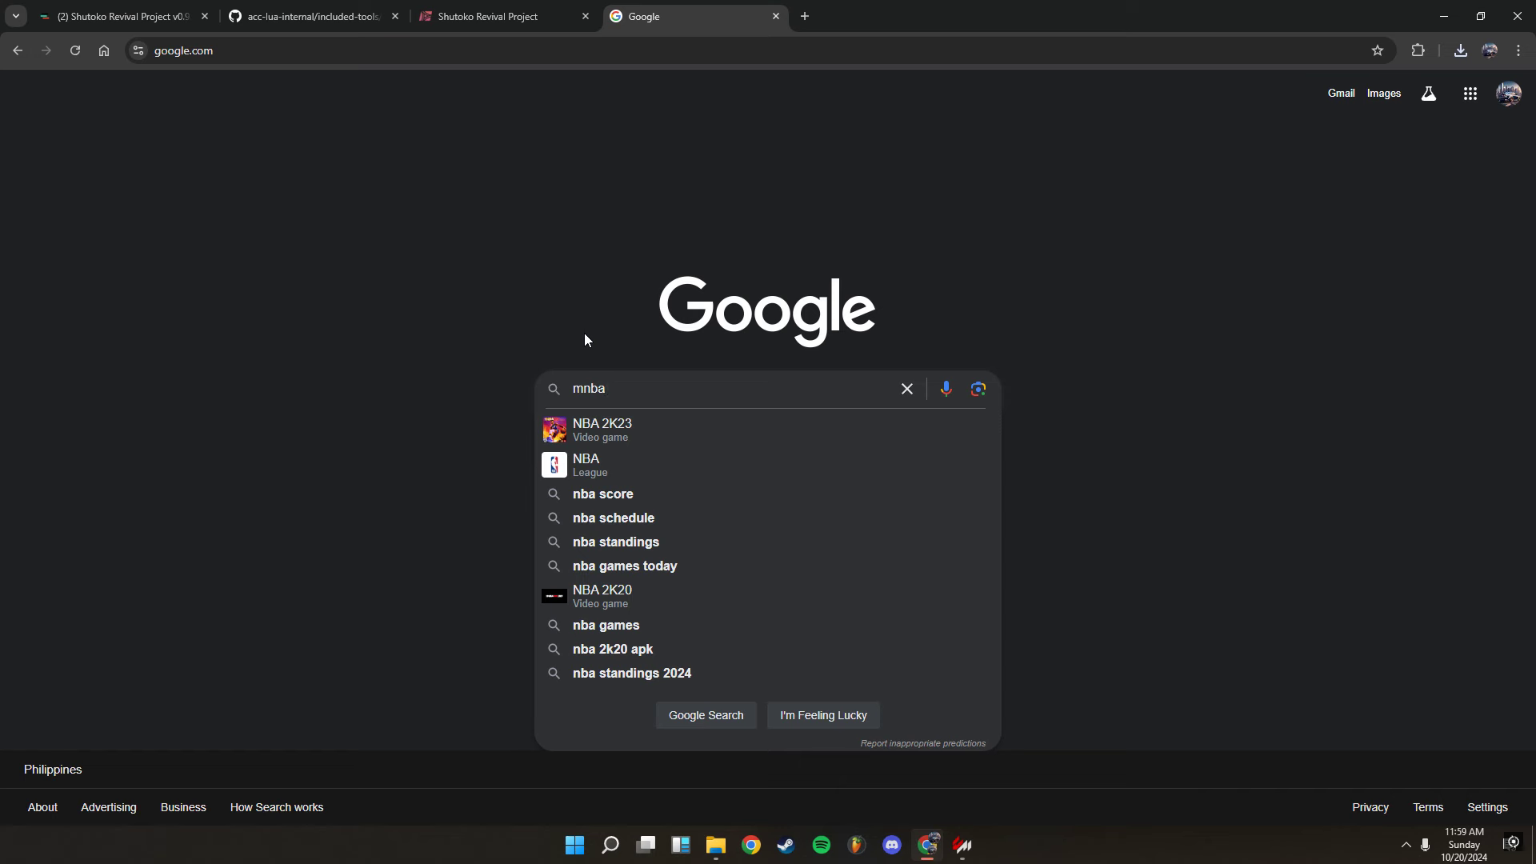
pyautogui.write(' traf')
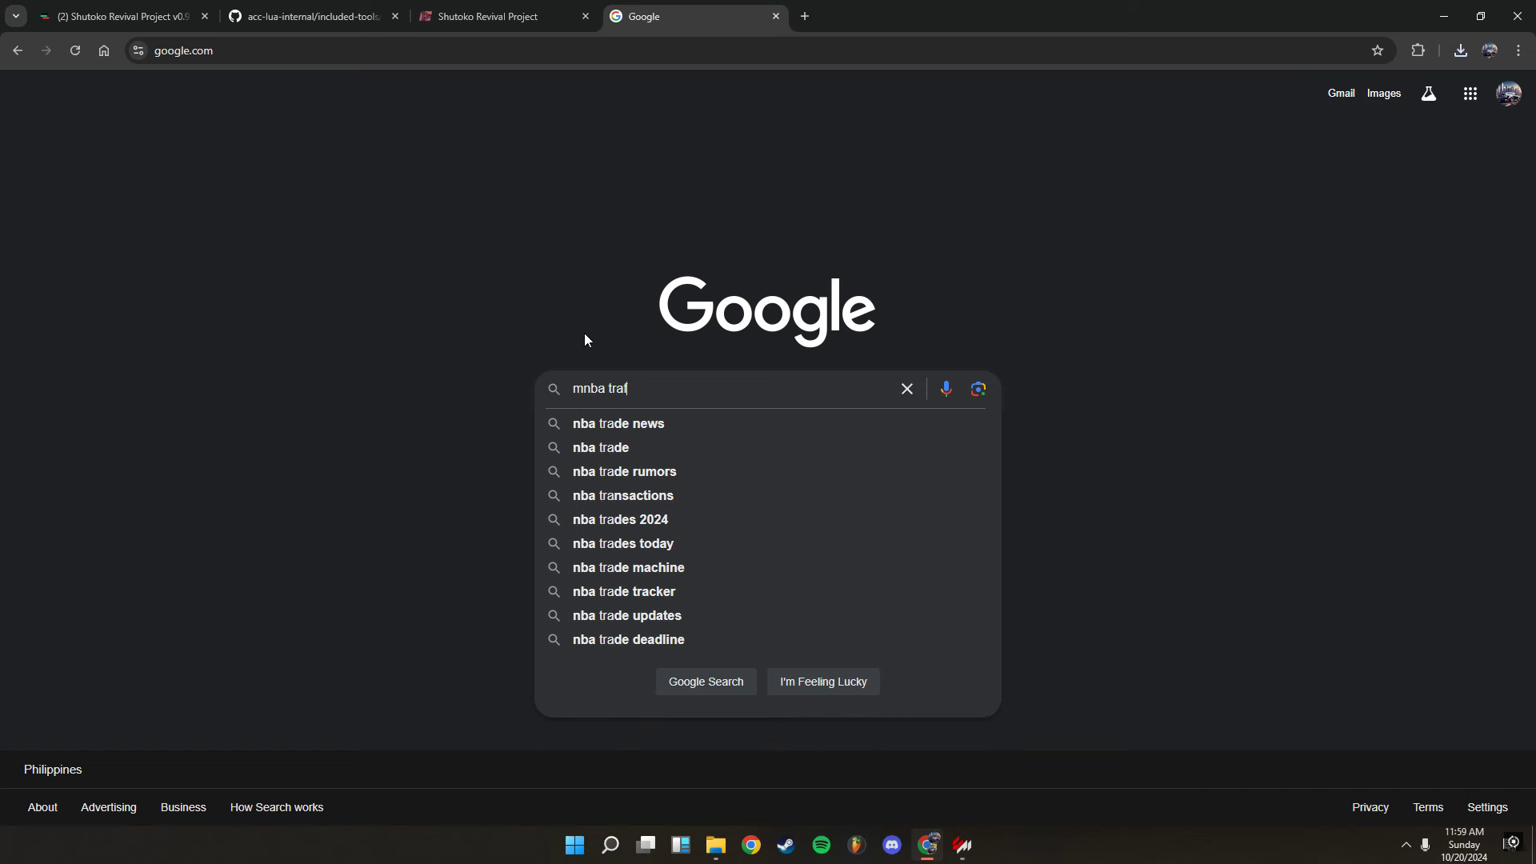
pyautogui.write('fic pack')
pyautogui.press('Return')
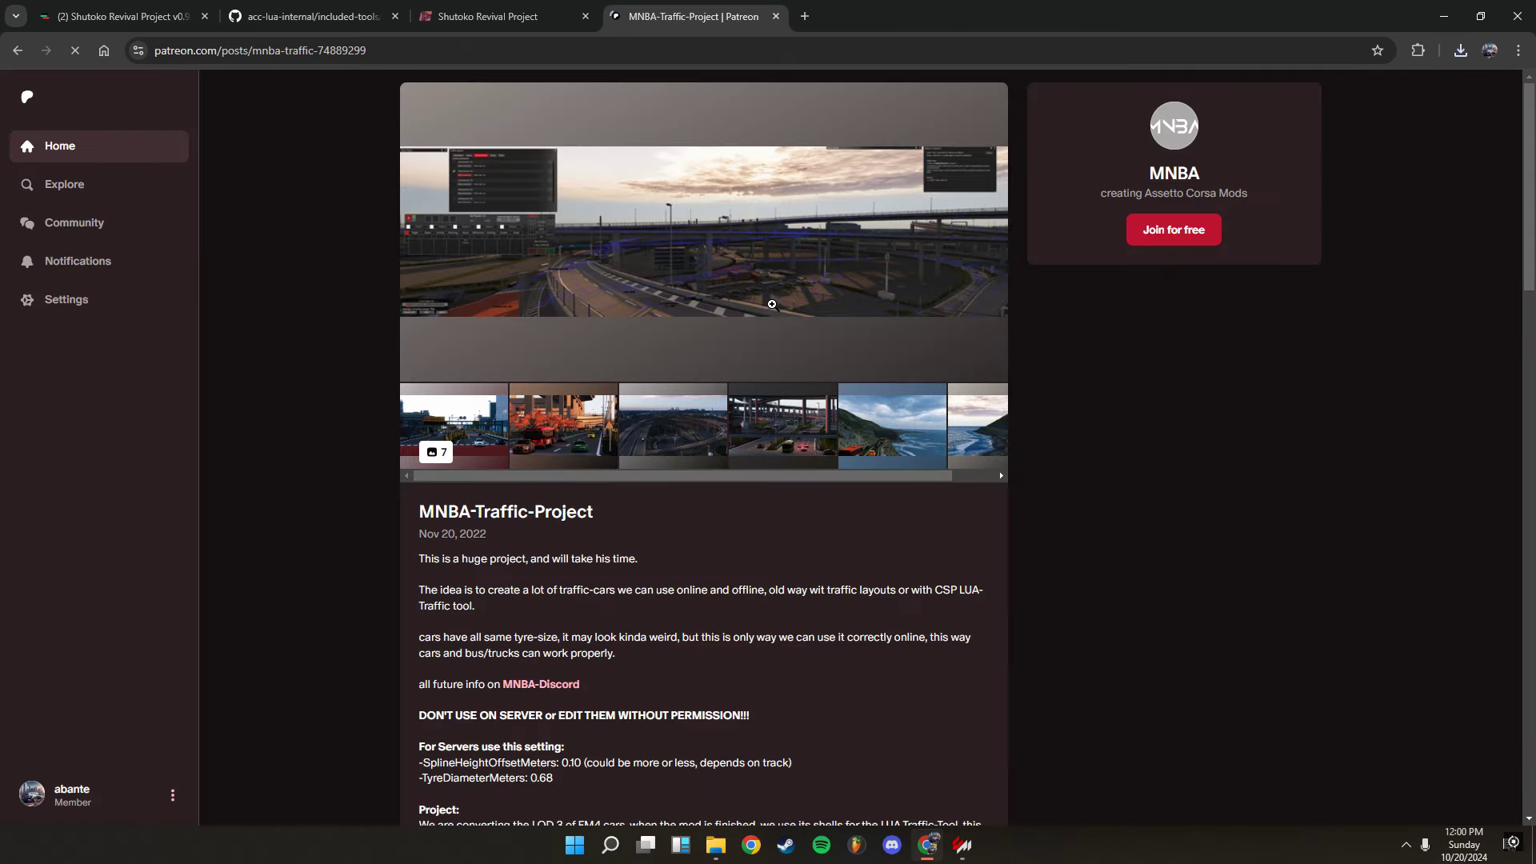
# - Look through the MNBA-Traffic-Project post for the car list and the Google Drive download links
pyautogui.scroll(-12, 776, 474)
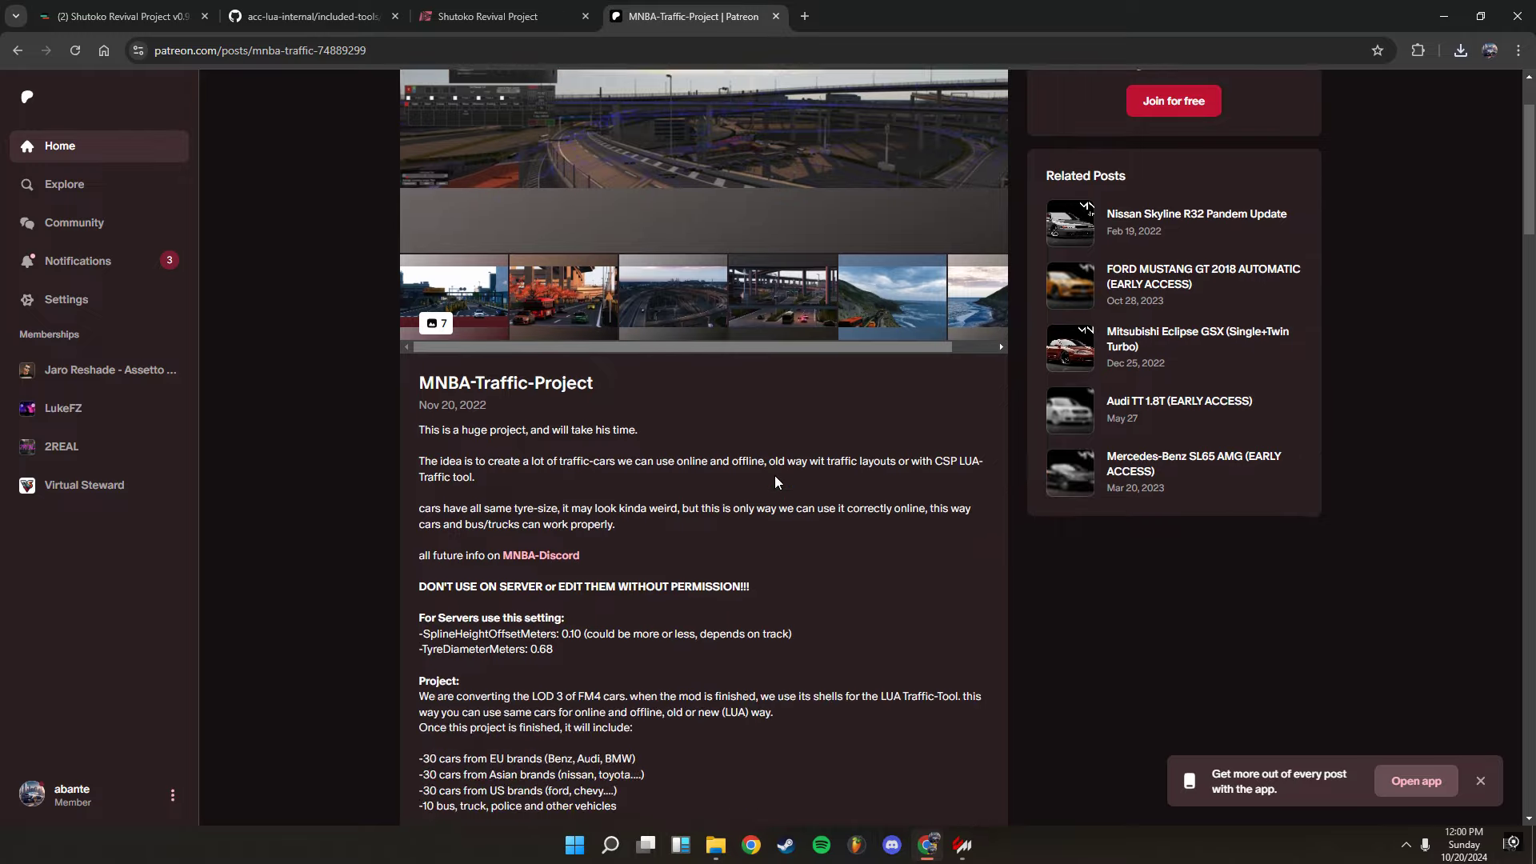
pyautogui.scroll(-2, 777, 472)
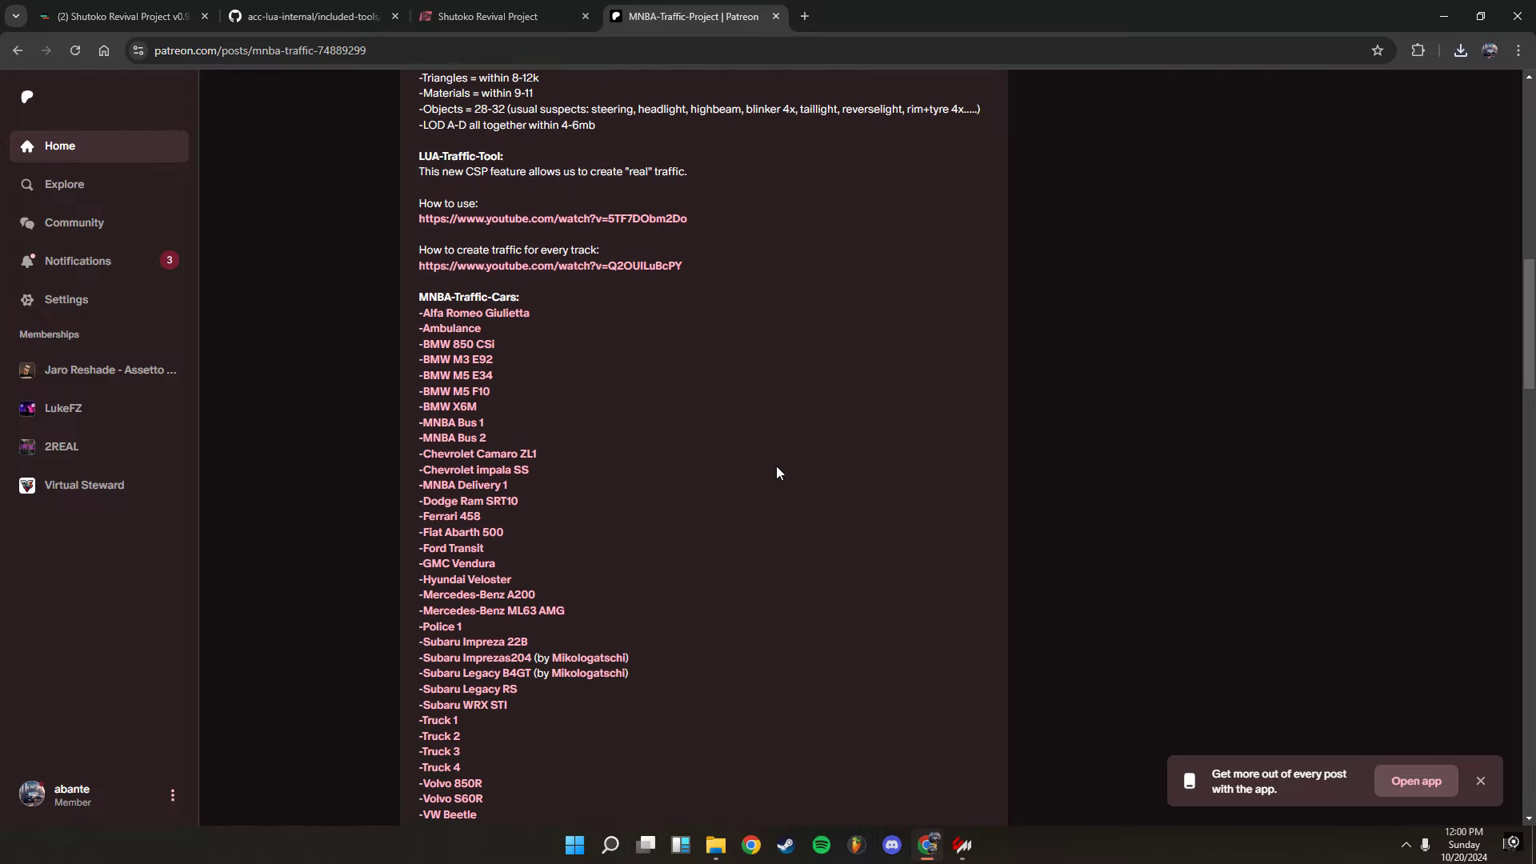
pyautogui.scroll(-4, 546, 325)
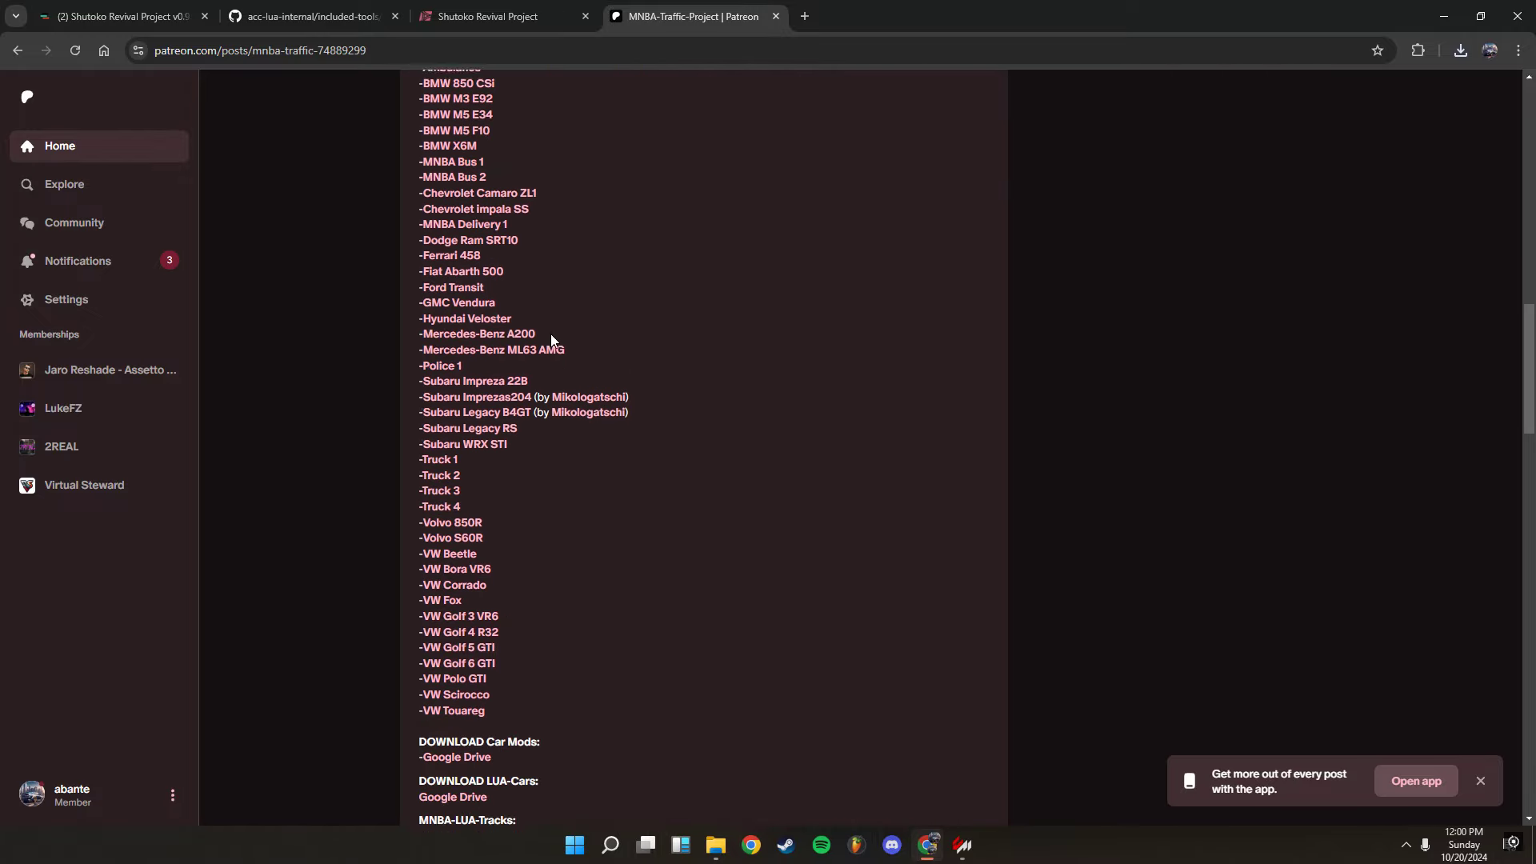
pyautogui.scroll(-1, 524, 681)
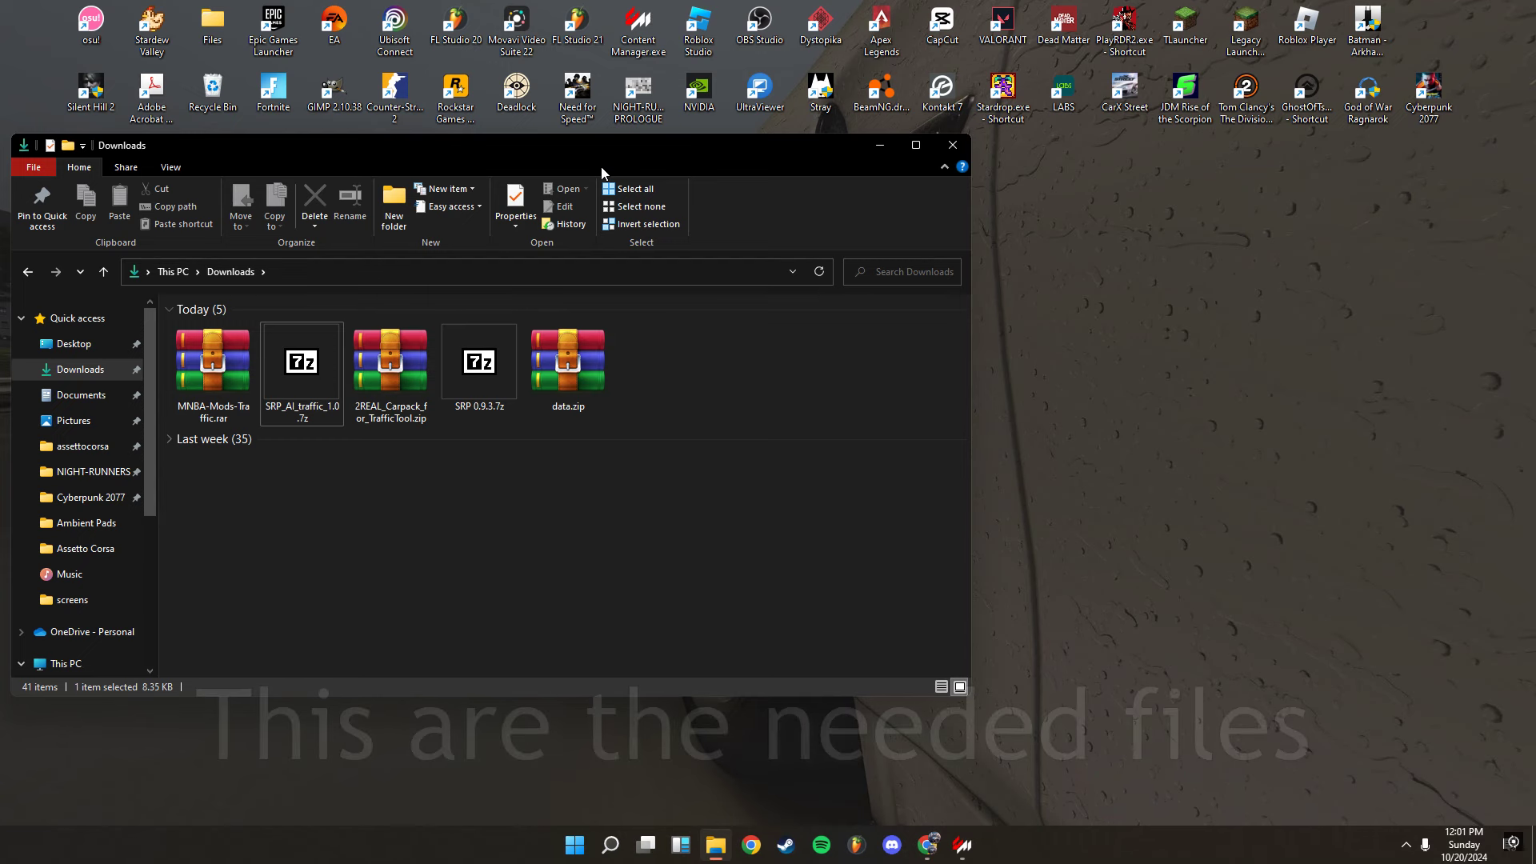
# - Bring up Steam from the background and show its games library
pyautogui.click(1406, 845)
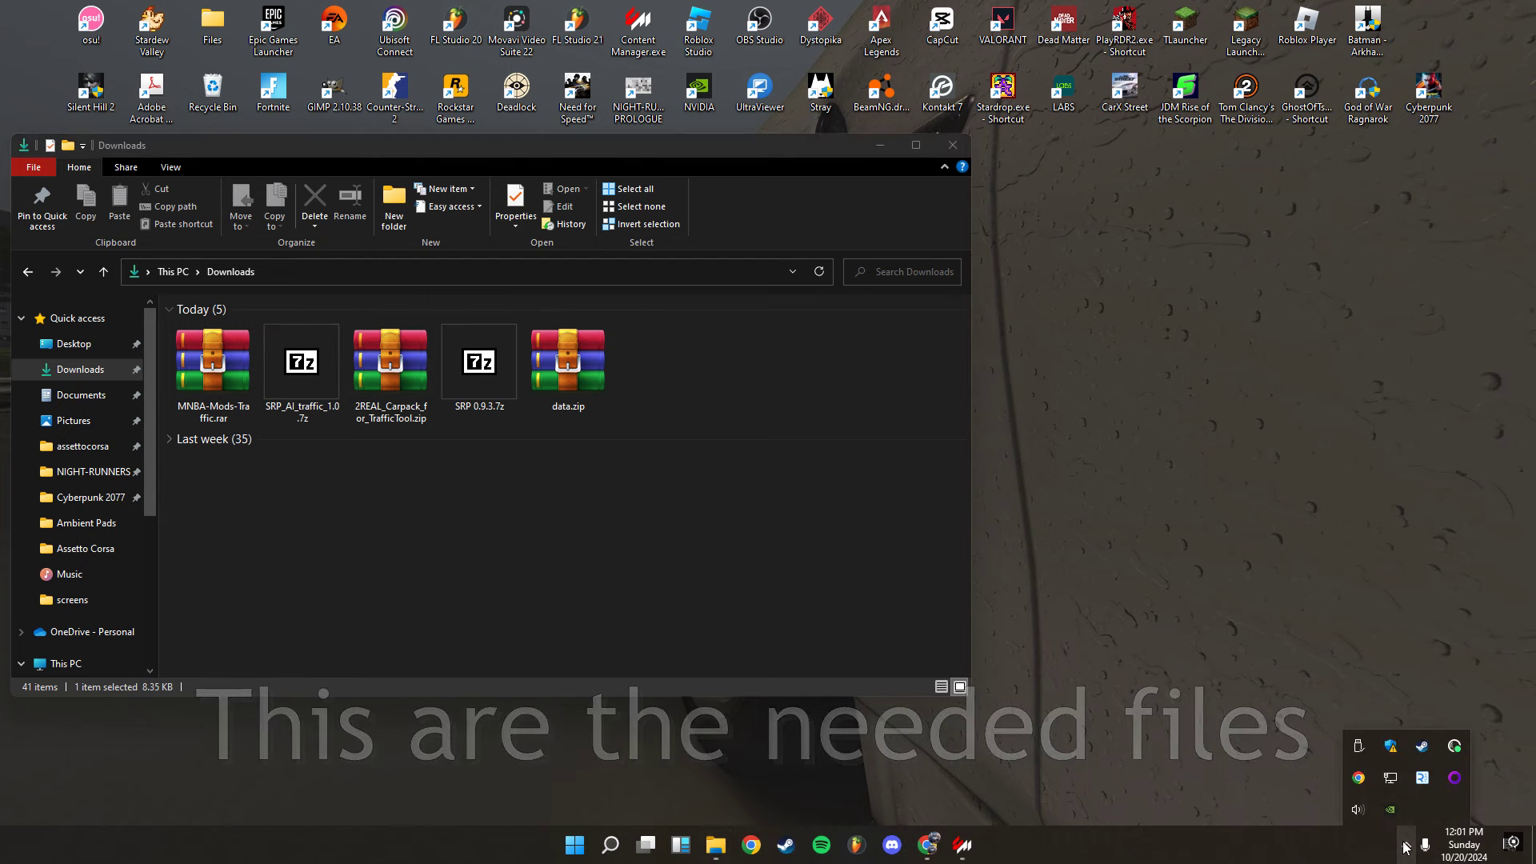
pyautogui.click(1423, 755)
pyautogui.click(160, 16)
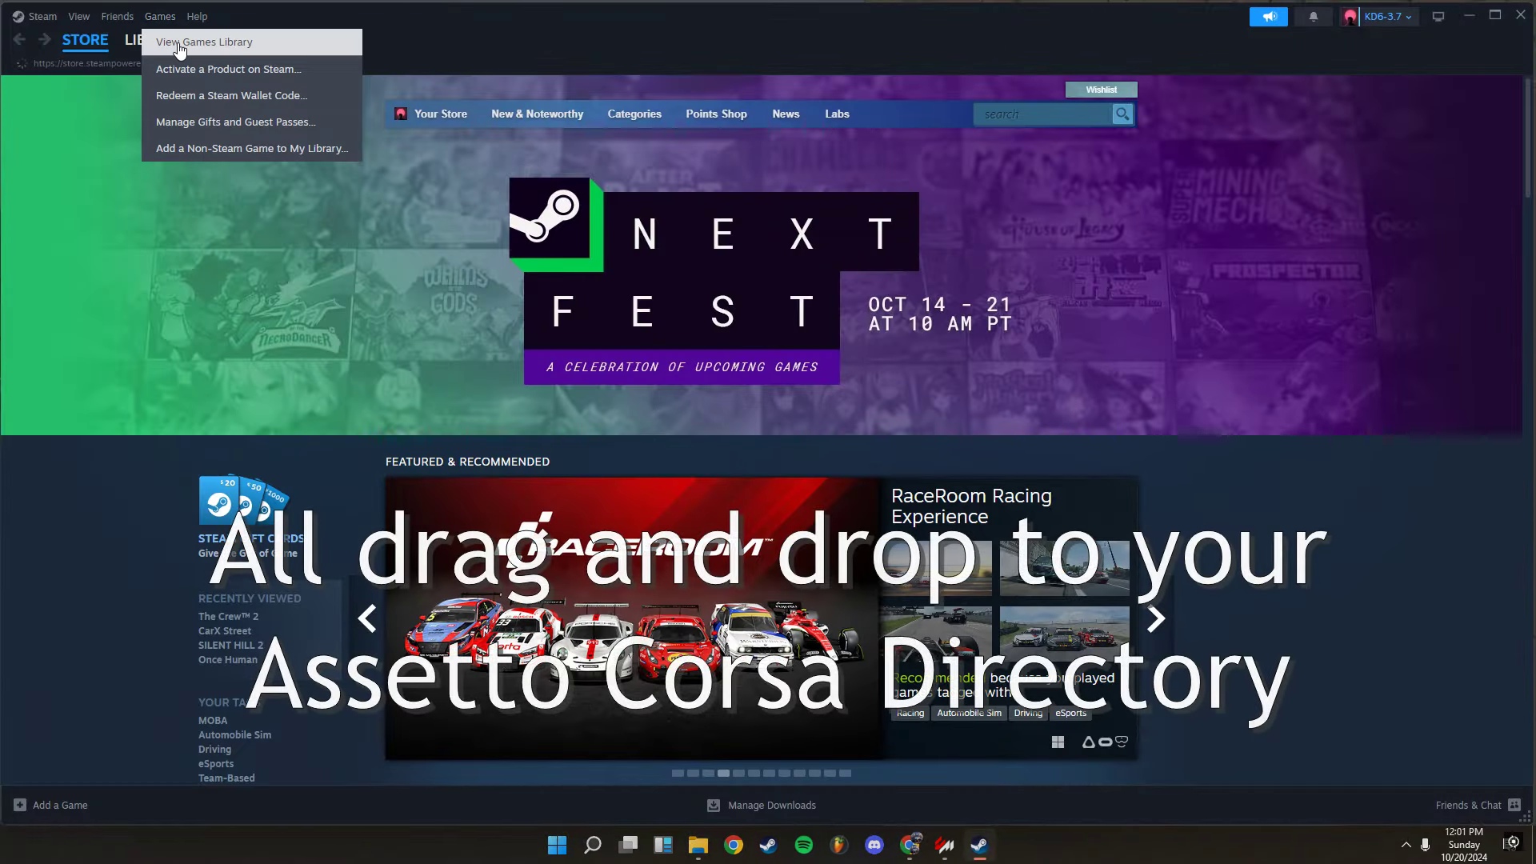
pyautogui.click(180, 44)
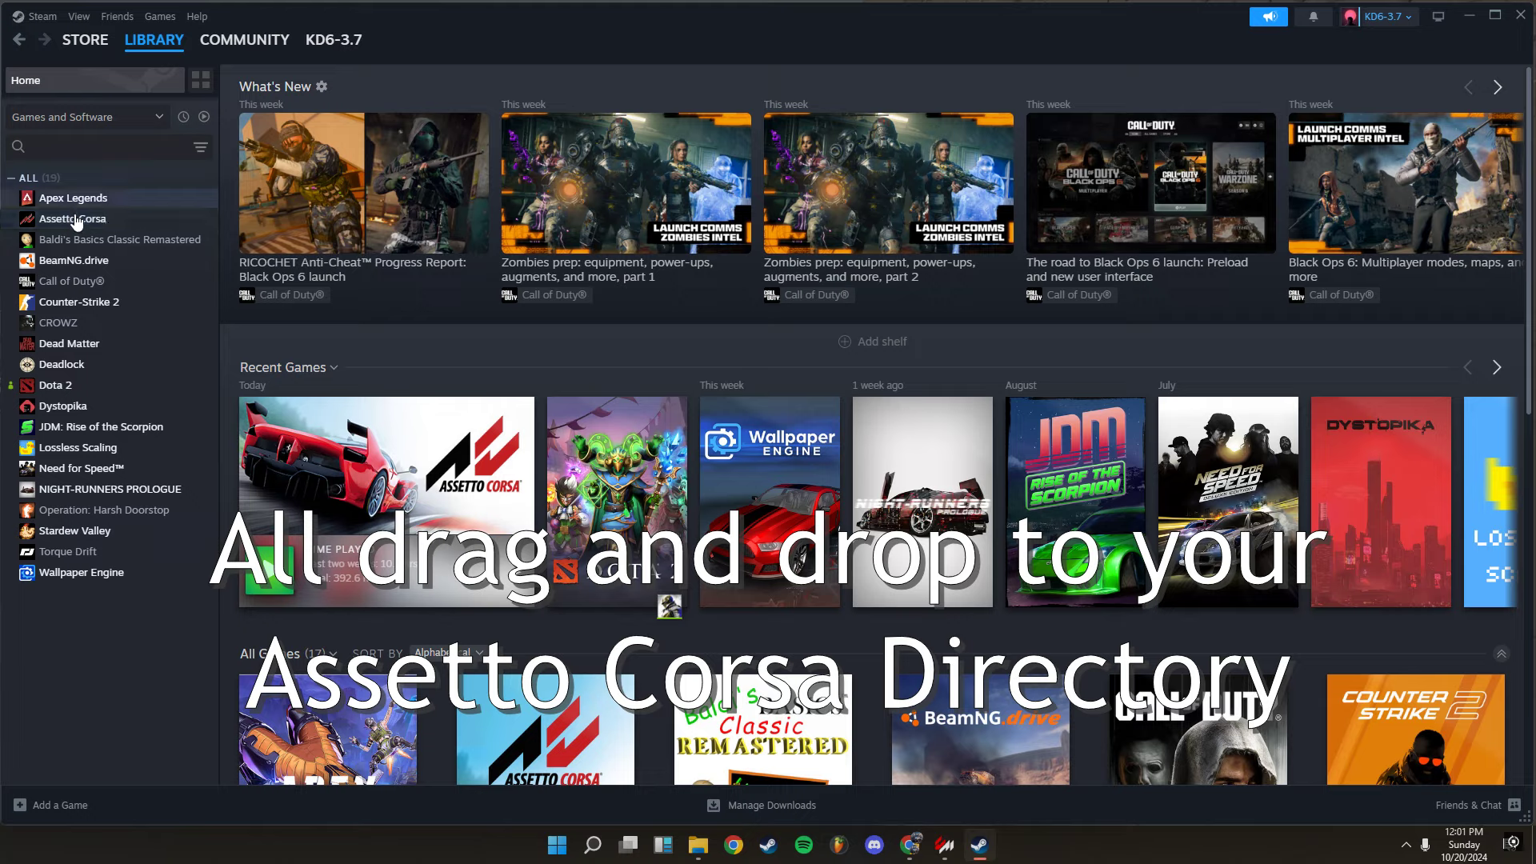
# - Browse the local files of Assetto Corsa from the Steam library to open its installation folder
pyautogui.click(77, 220)
pyautogui.rightClick(75, 214)
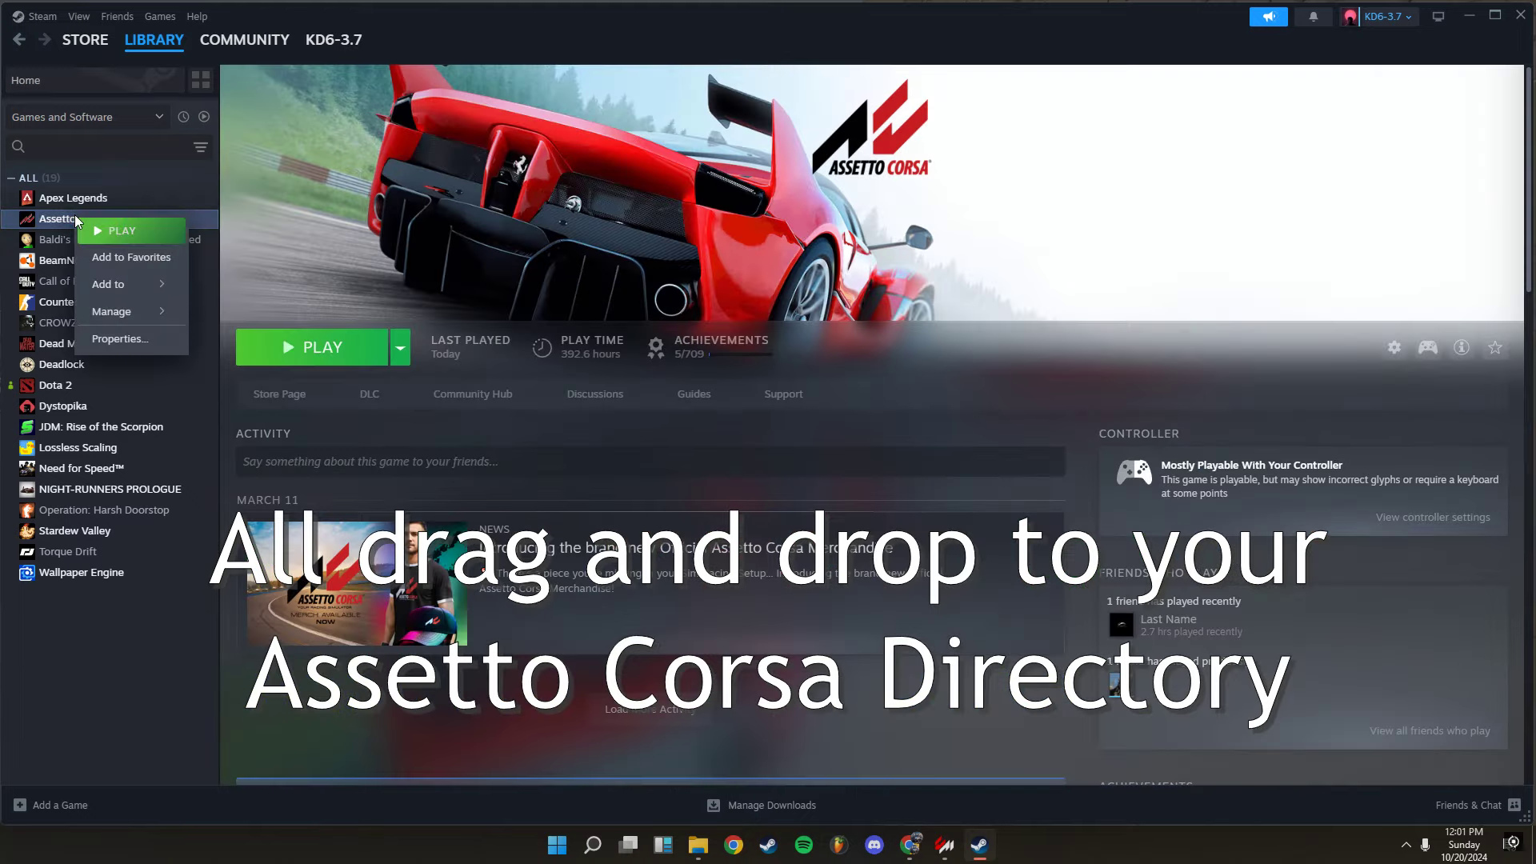
pyautogui.moveTo(120, 312)
pyautogui.click(229, 347)
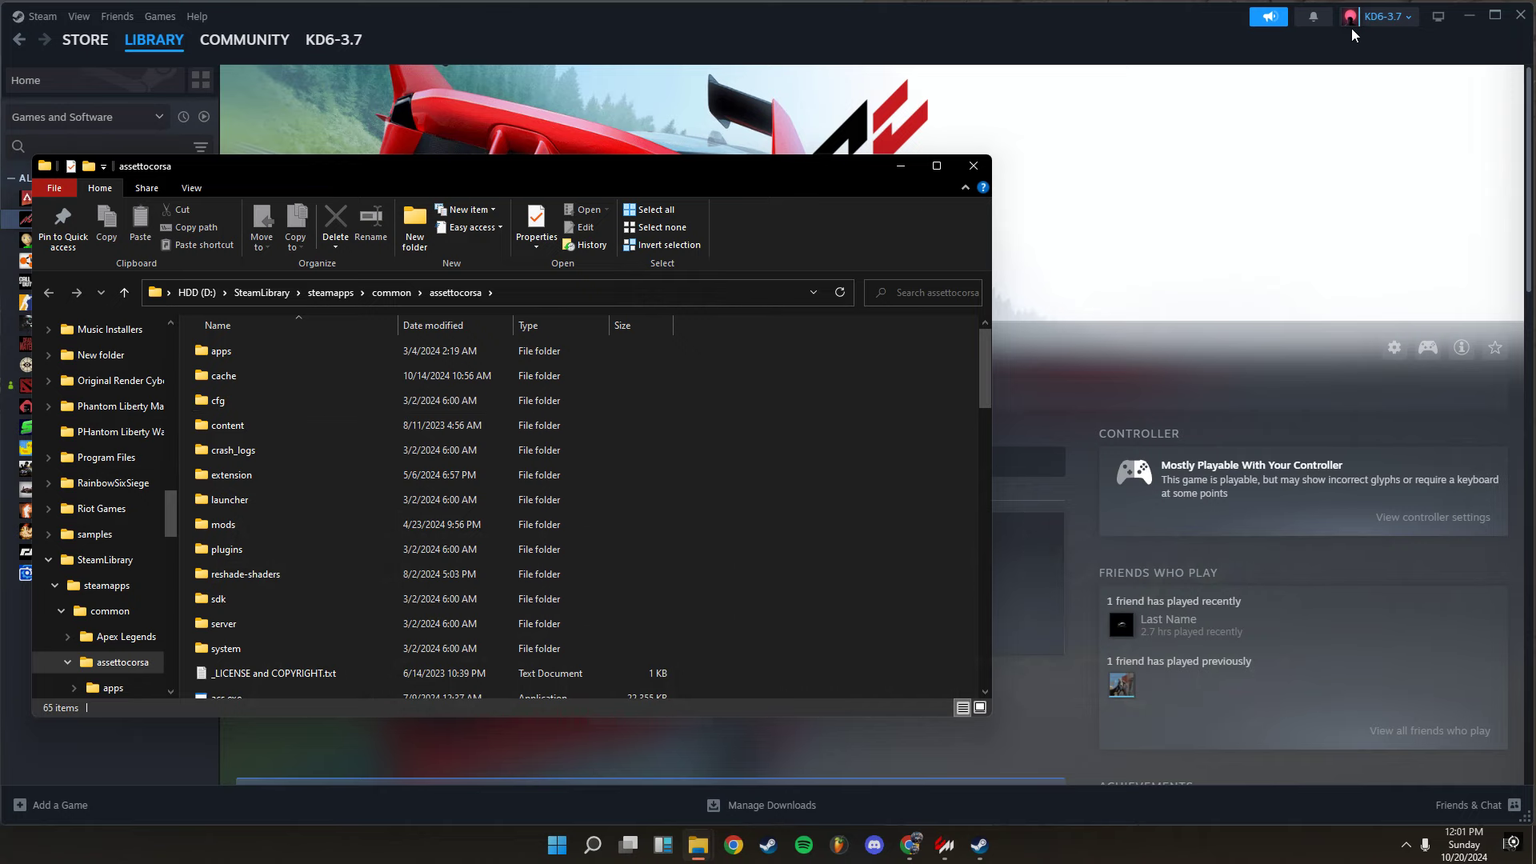
# - Minimize Steam and arrange the Downloads and assettocorsa folder windows side by side
pyautogui.click(1468, 16)
pyautogui.moveTo(725, 169); pyautogui.dragTo(962, 146)
pyautogui.moveTo(1177, 143)
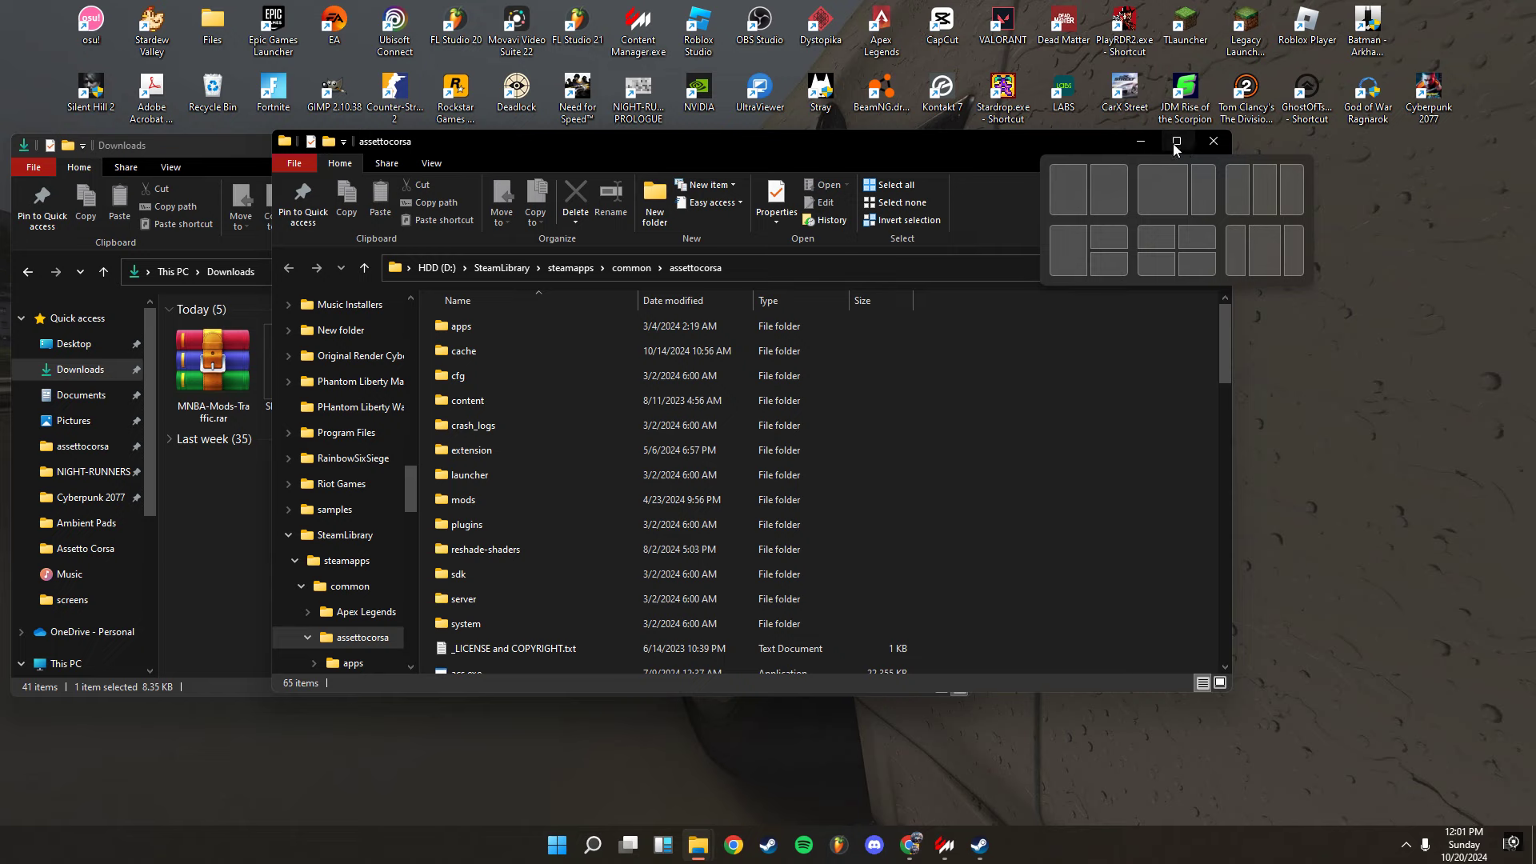
pyautogui.click(1101, 185)
pyautogui.click(672, 264)
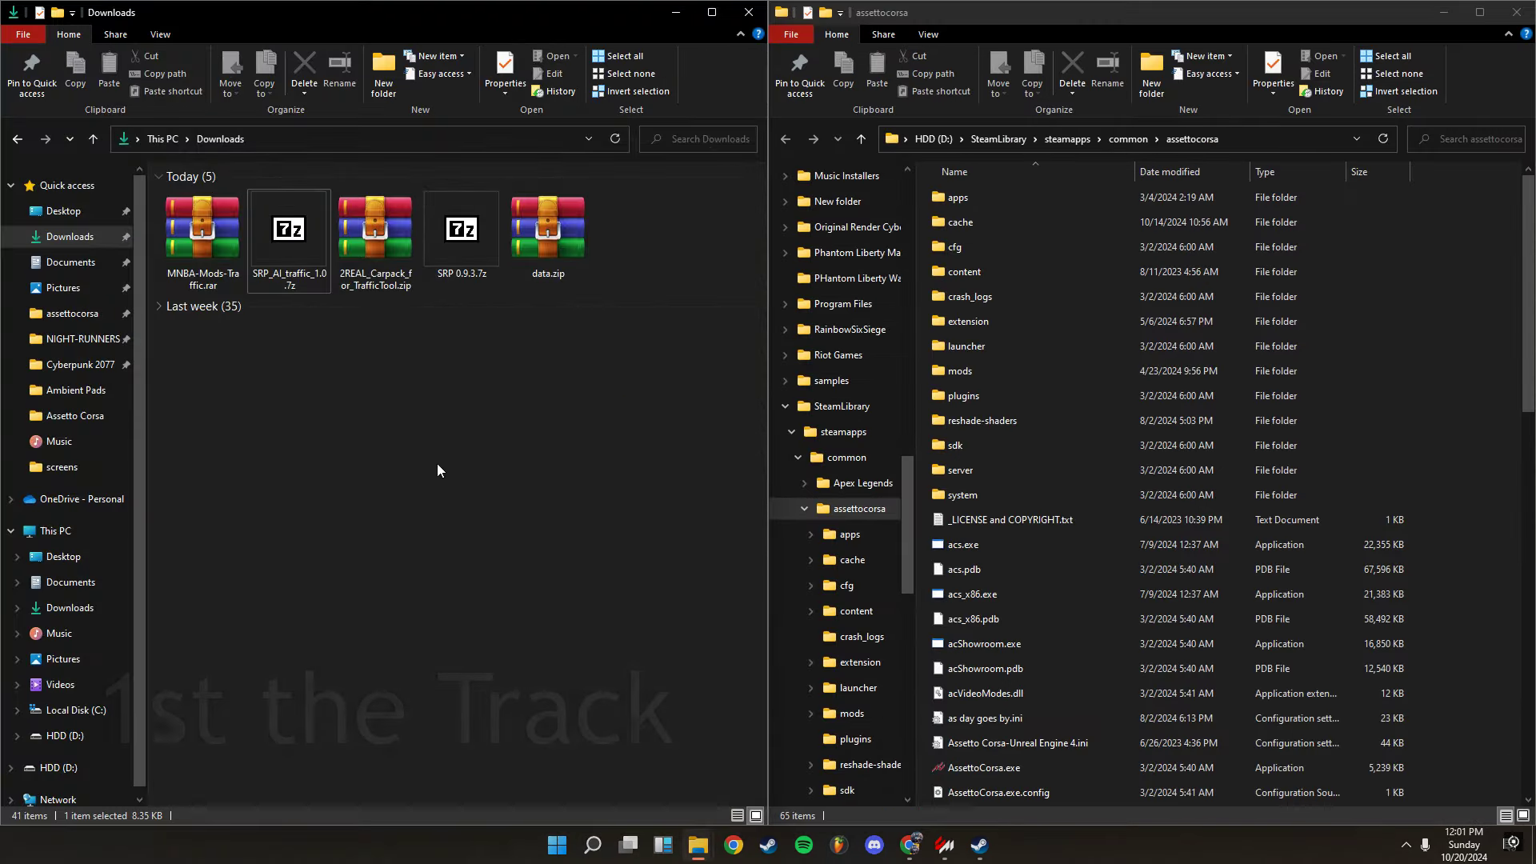
# - Copy the content folder from SRP 0.9.3.7z into the assettocorsa folder, replacing the existing files, and close the archive
pyautogui.click(454, 262)
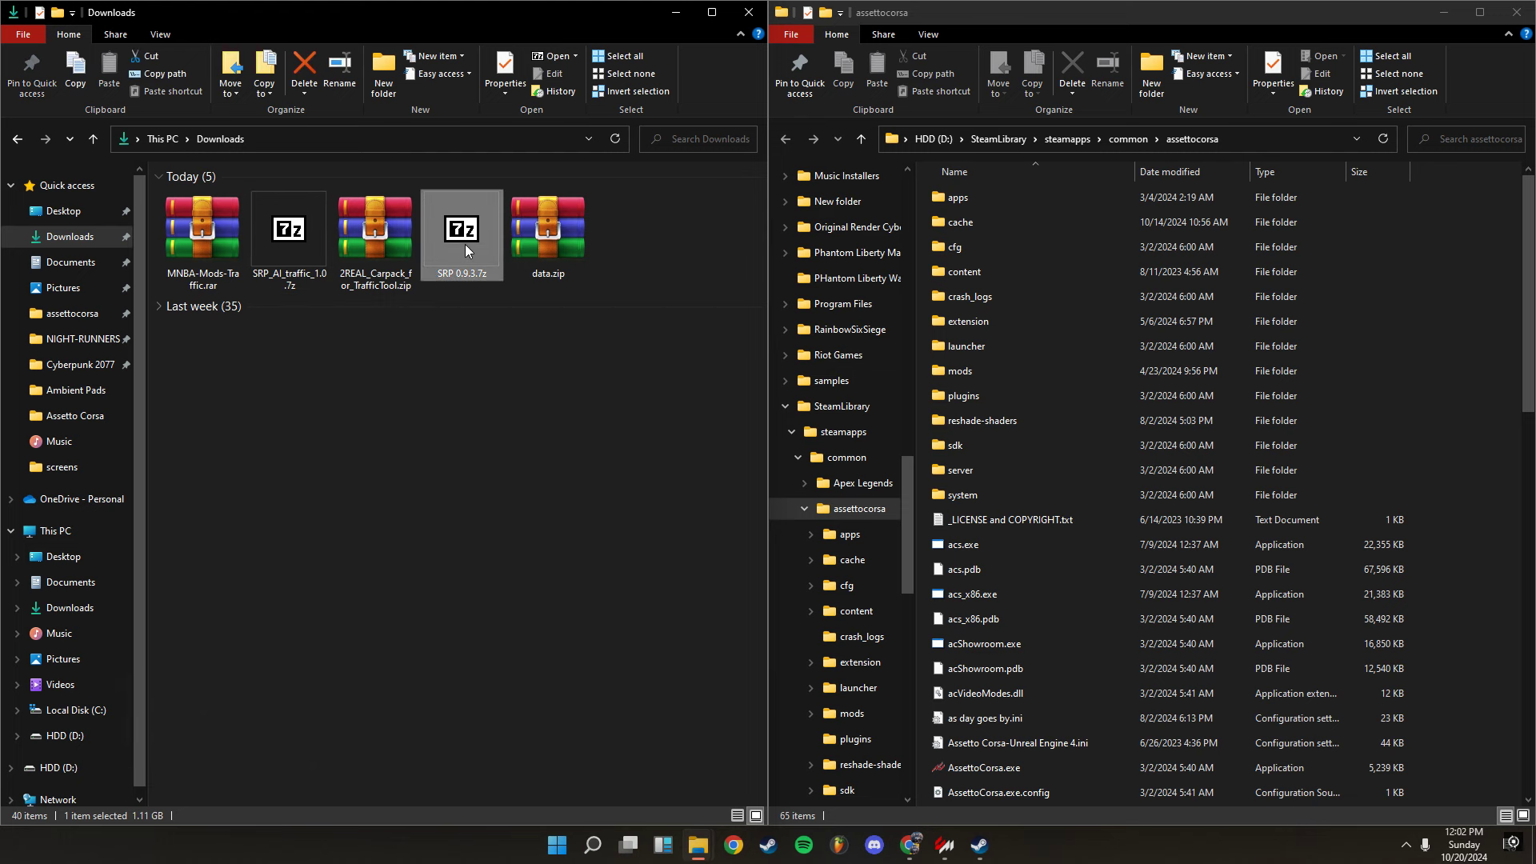
pyautogui.doubleClick(465, 249)
pyautogui.click(725, 436)
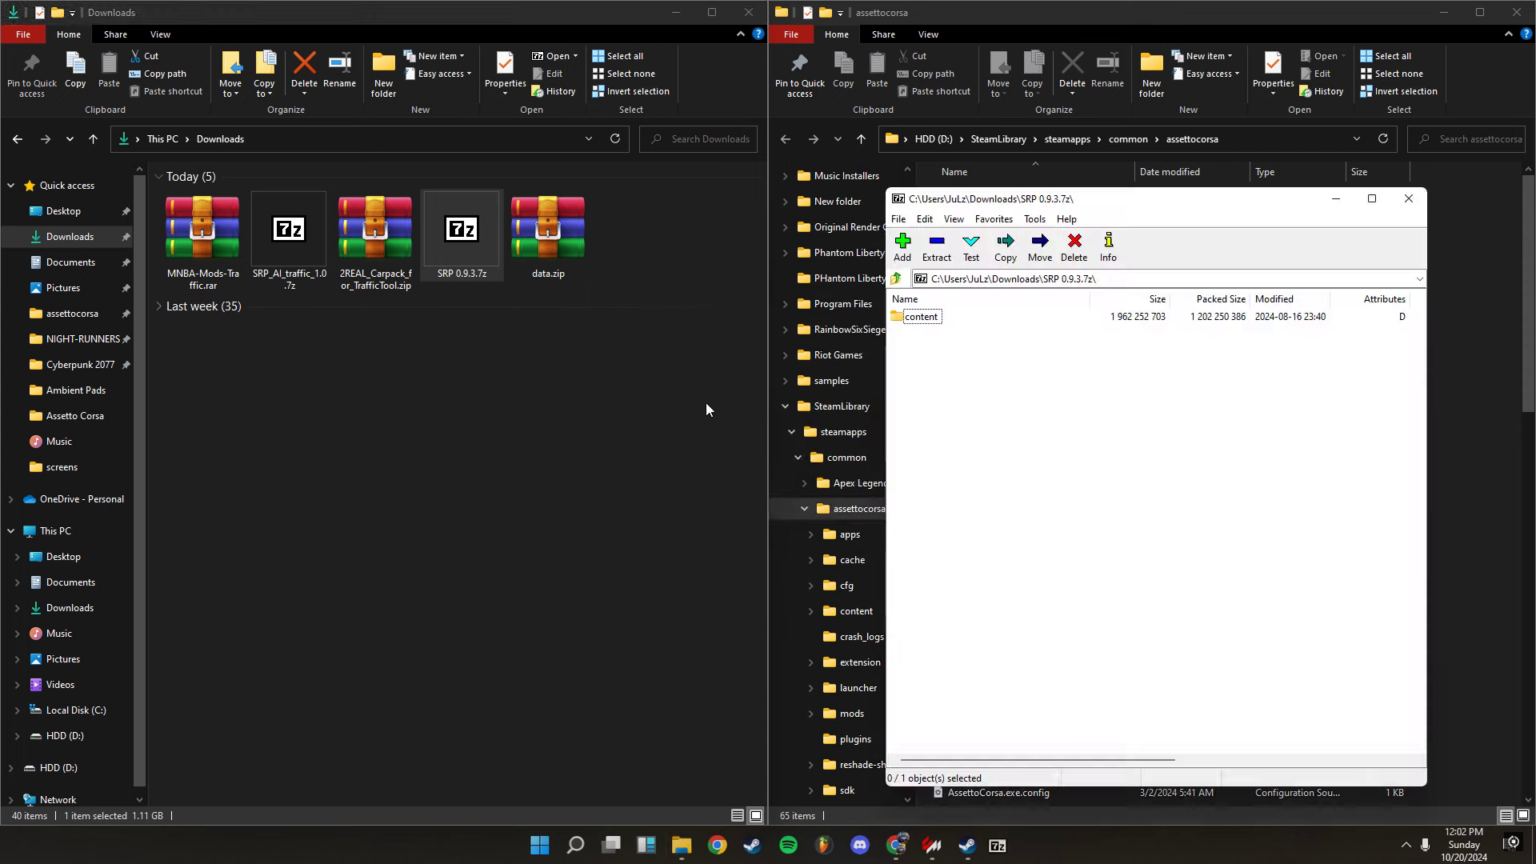
pyautogui.moveTo(1205, 209); pyautogui.dragTo(491, 190)
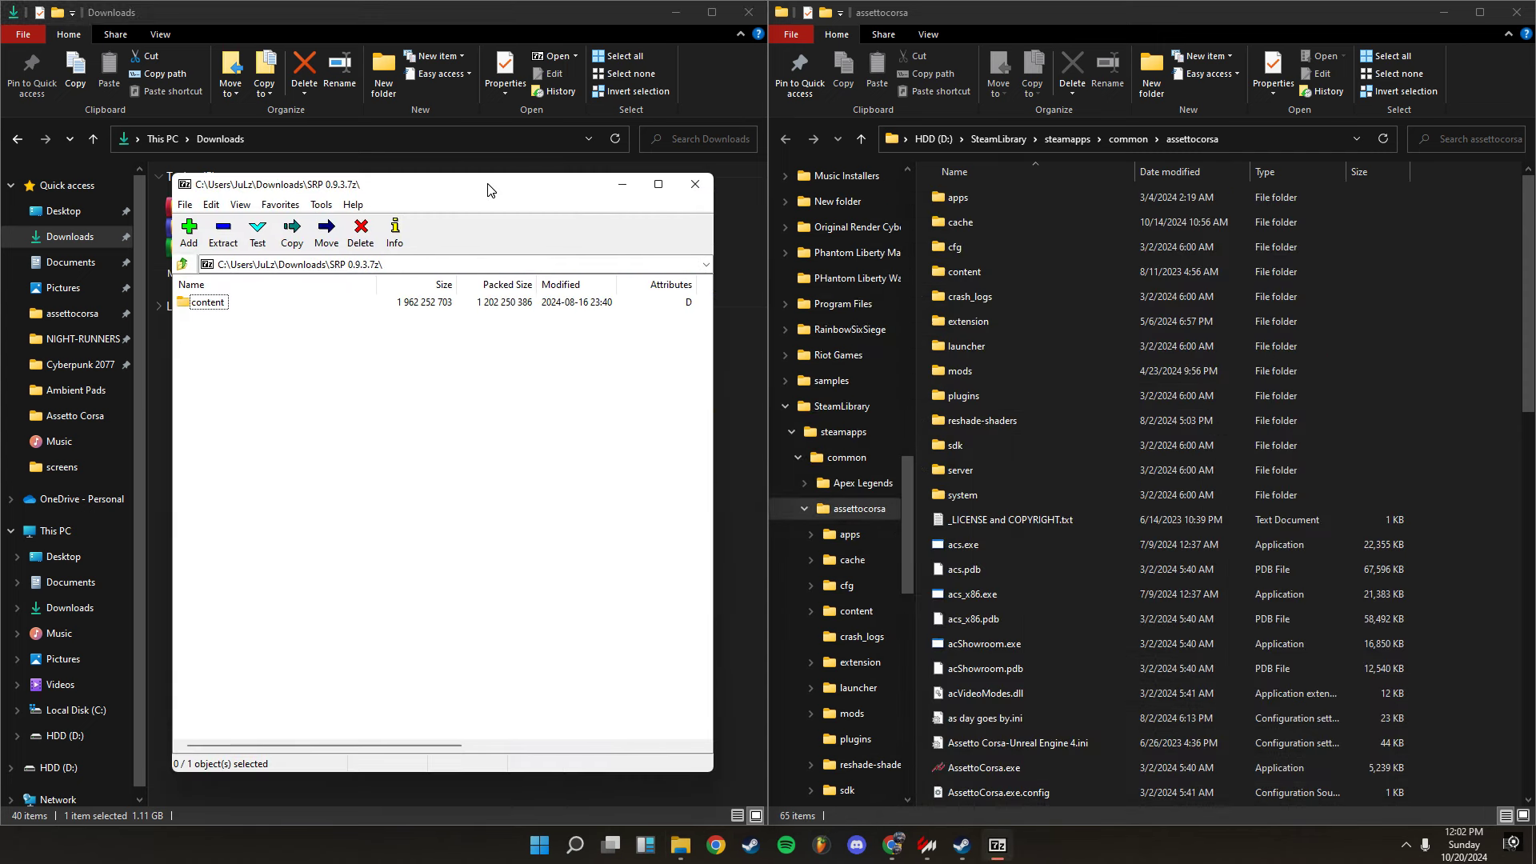
pyautogui.moveTo(206, 310); pyautogui.dragTo(1479, 317)
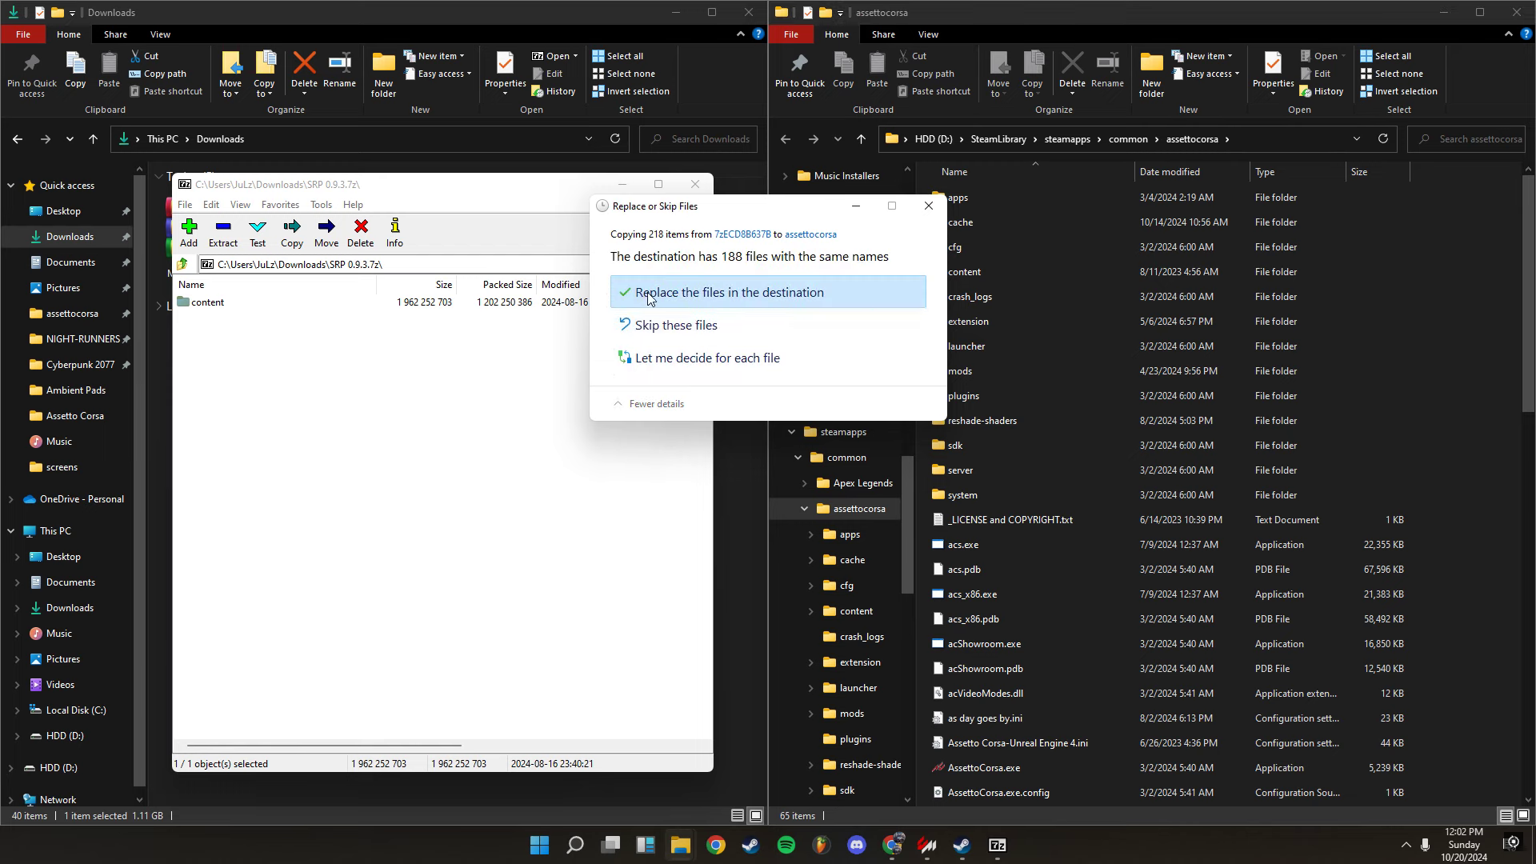
pyautogui.click(648, 294)
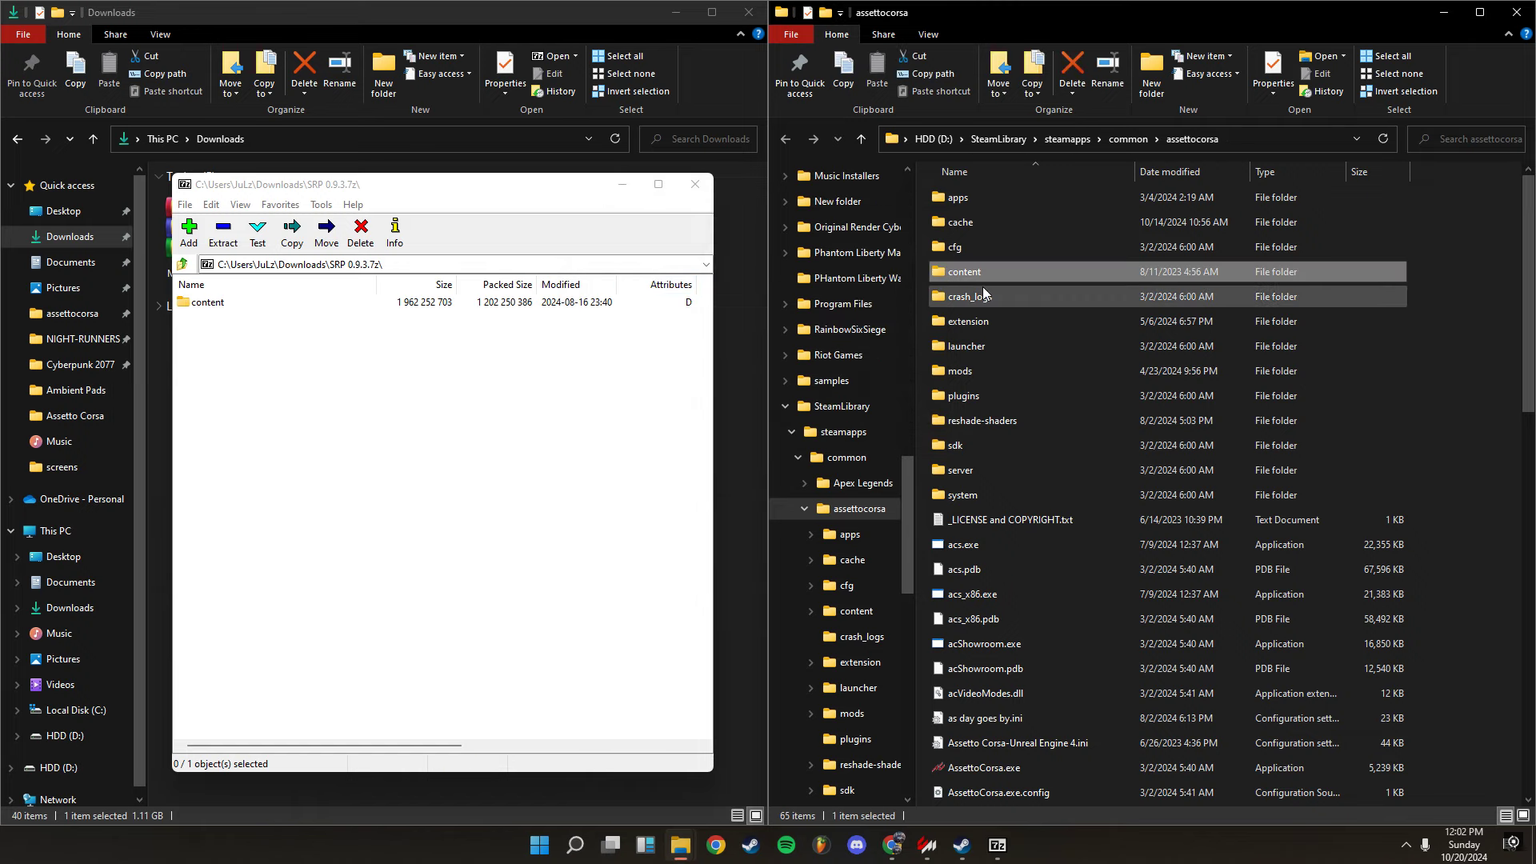
pyautogui.click(695, 187)
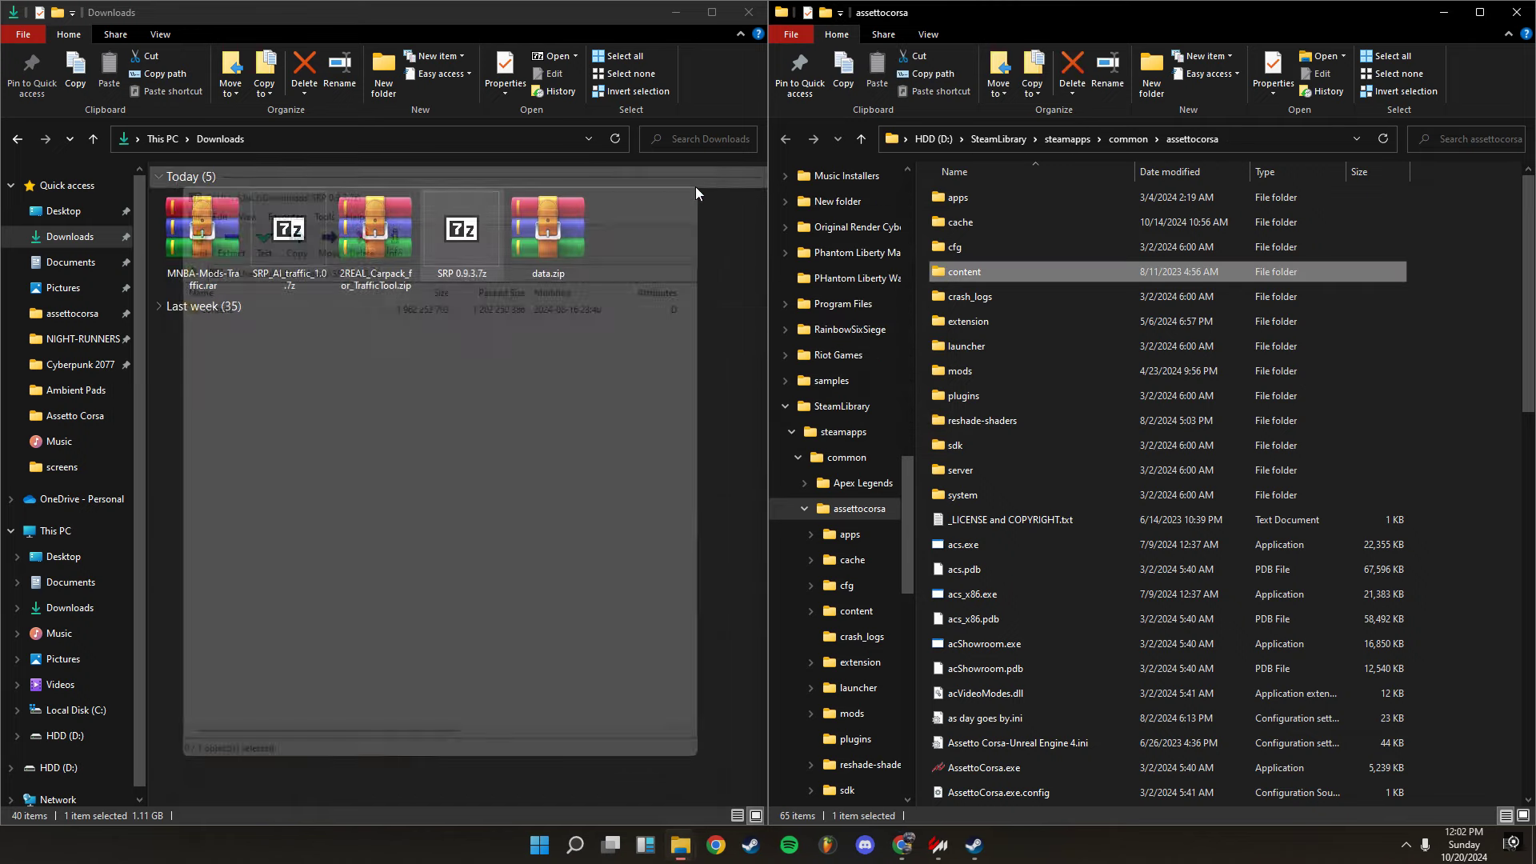
pyautogui.click(428, 396)
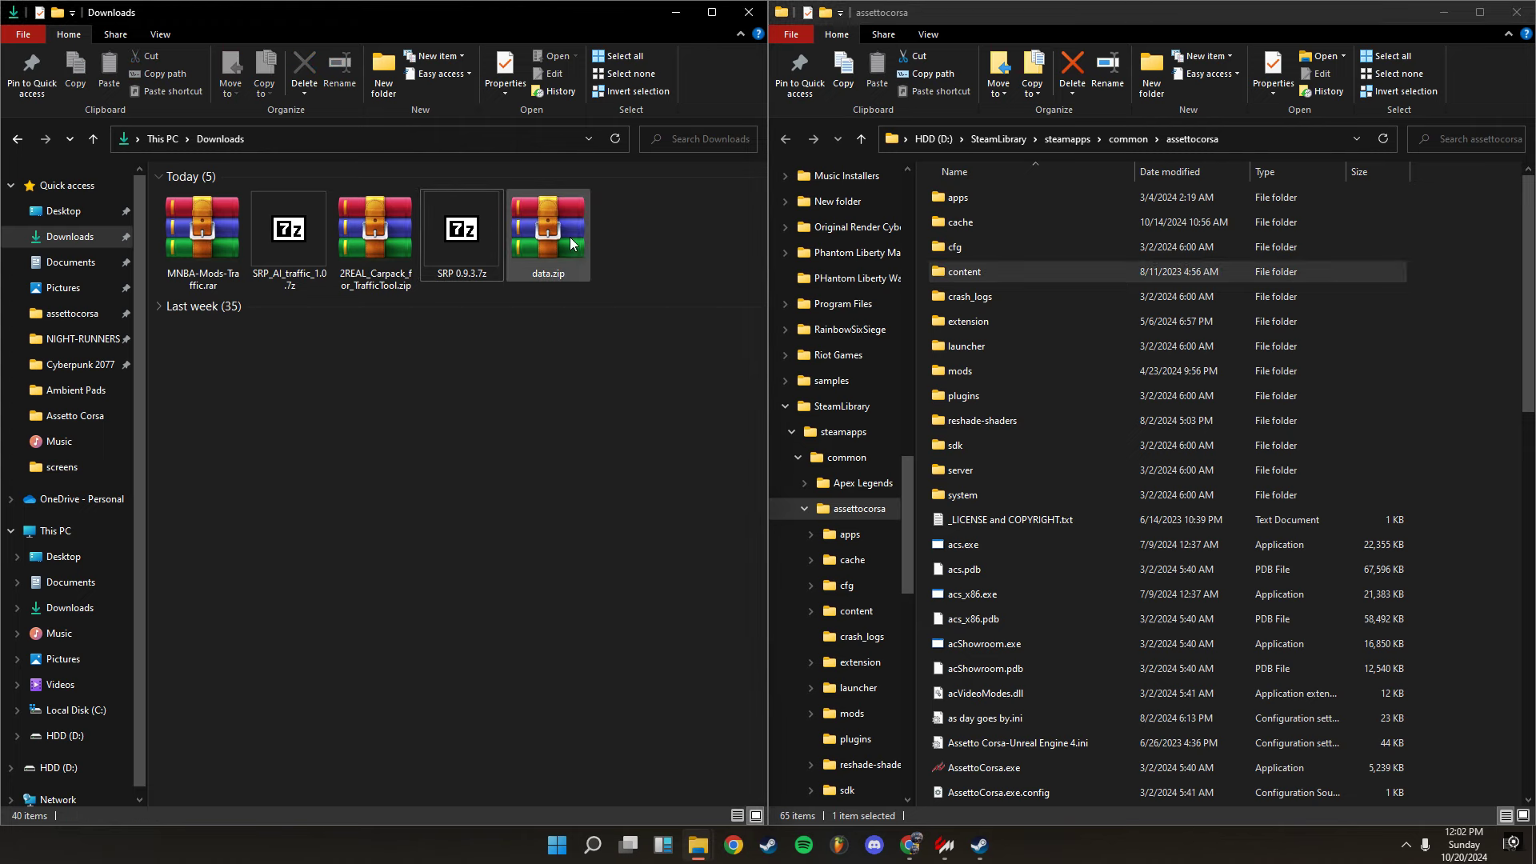
# - Open data.zip from Downloads and place its archive window beside the assettocorsa folder window
pyautogui.doubleClick(544, 236)
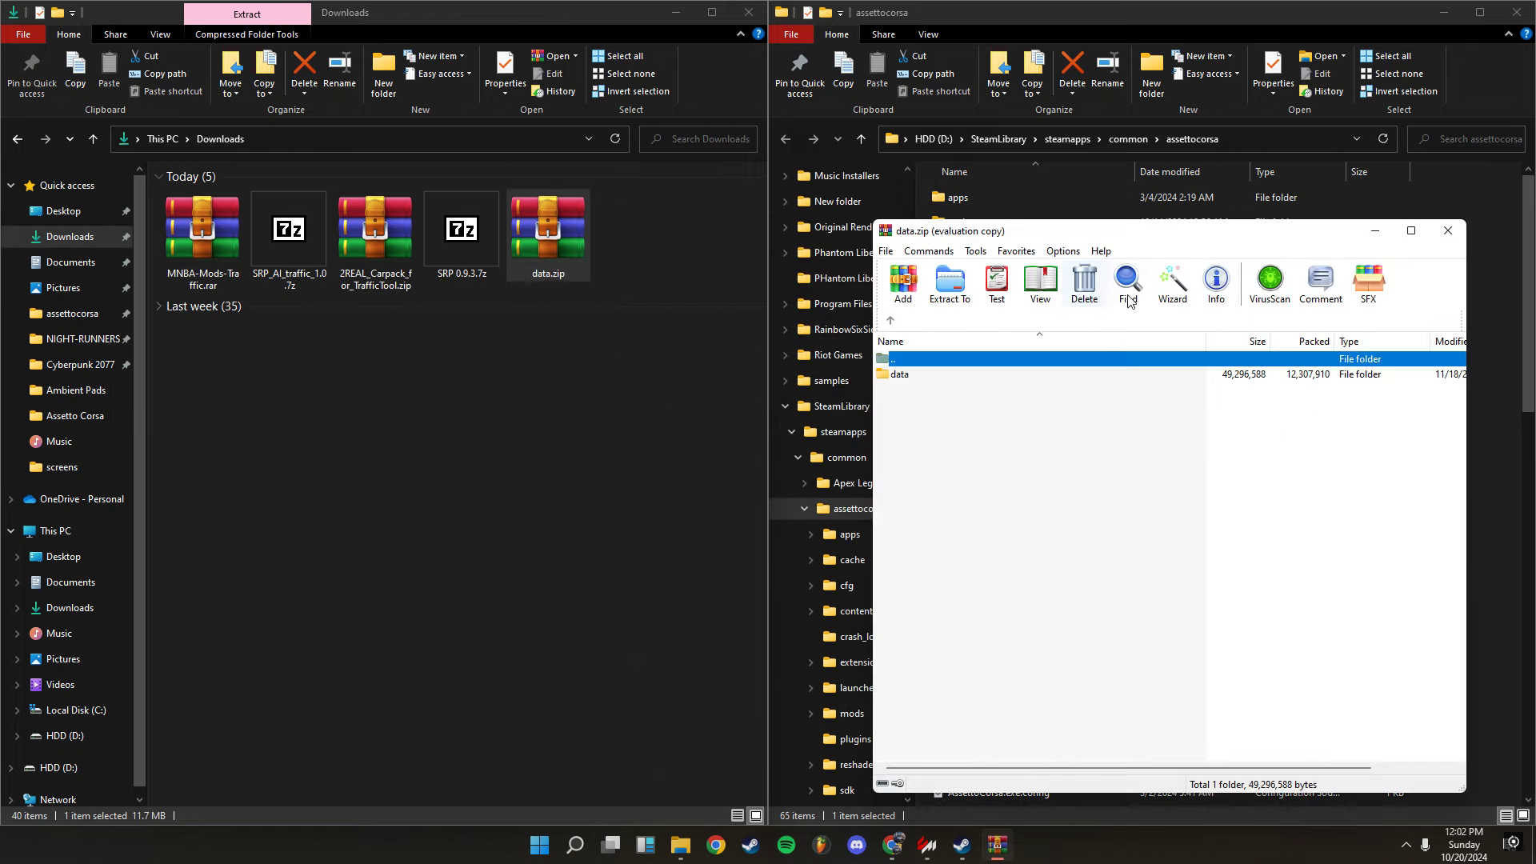
pyautogui.moveTo(1144, 237); pyautogui.dragTo(428, 187)
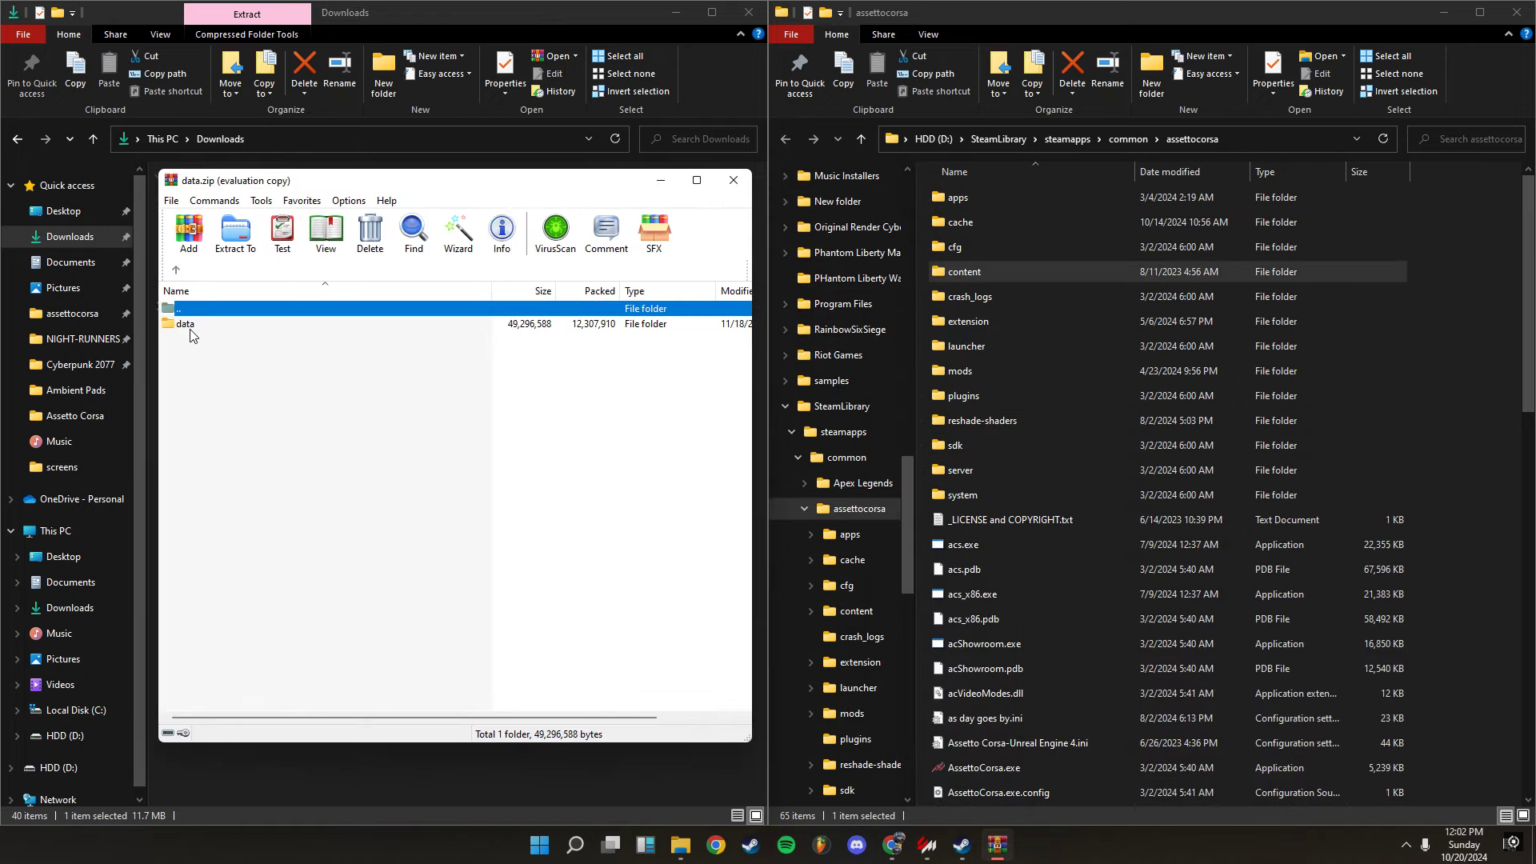
pyautogui.click(863, 139)
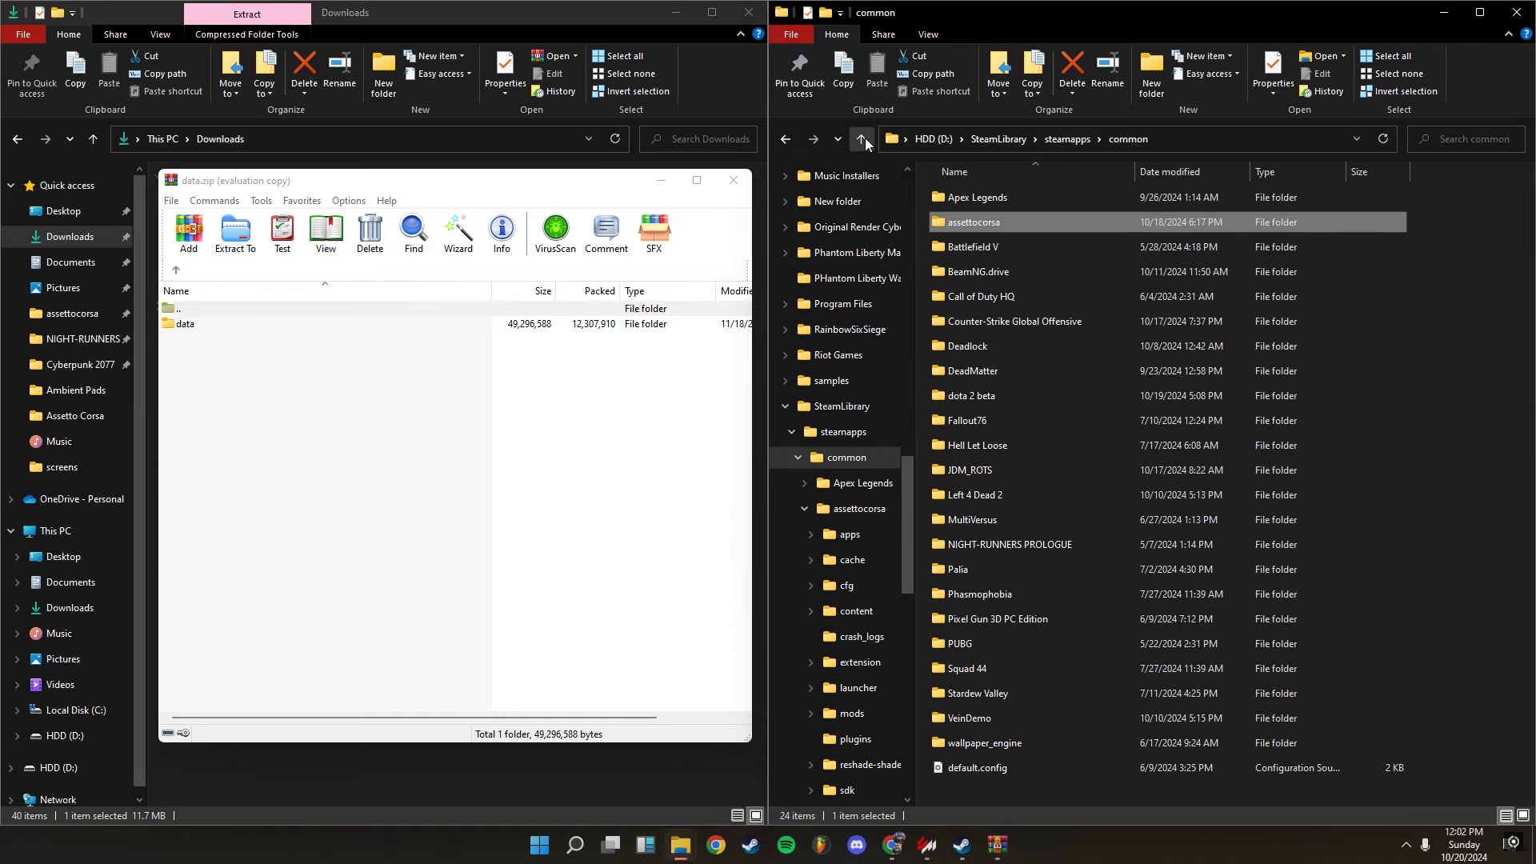
pyautogui.doubleClick(961, 222)
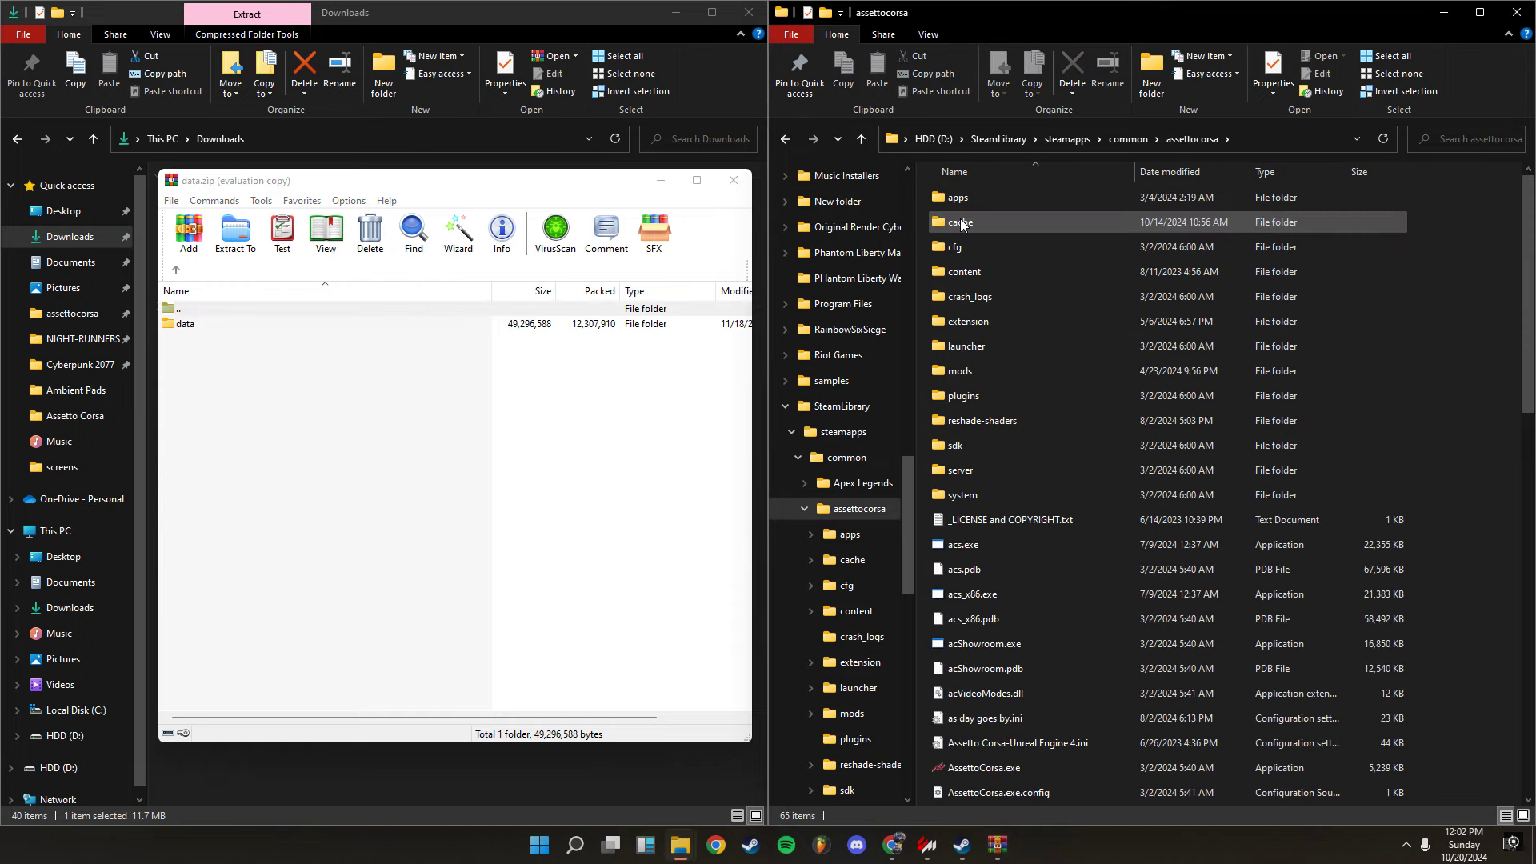
pyautogui.doubleClick(968, 274)
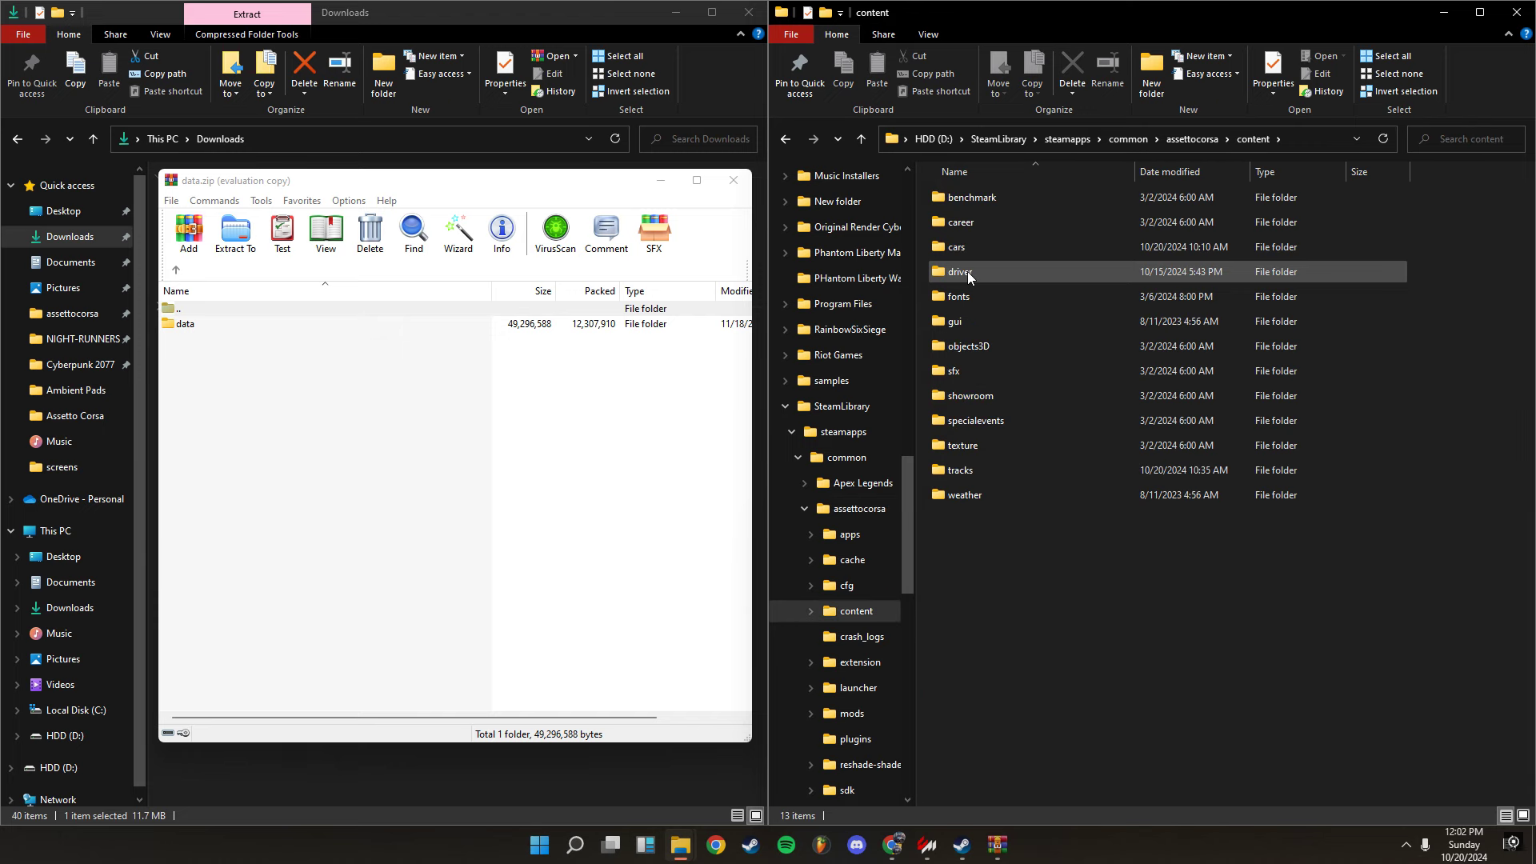
pyautogui.click(861, 138)
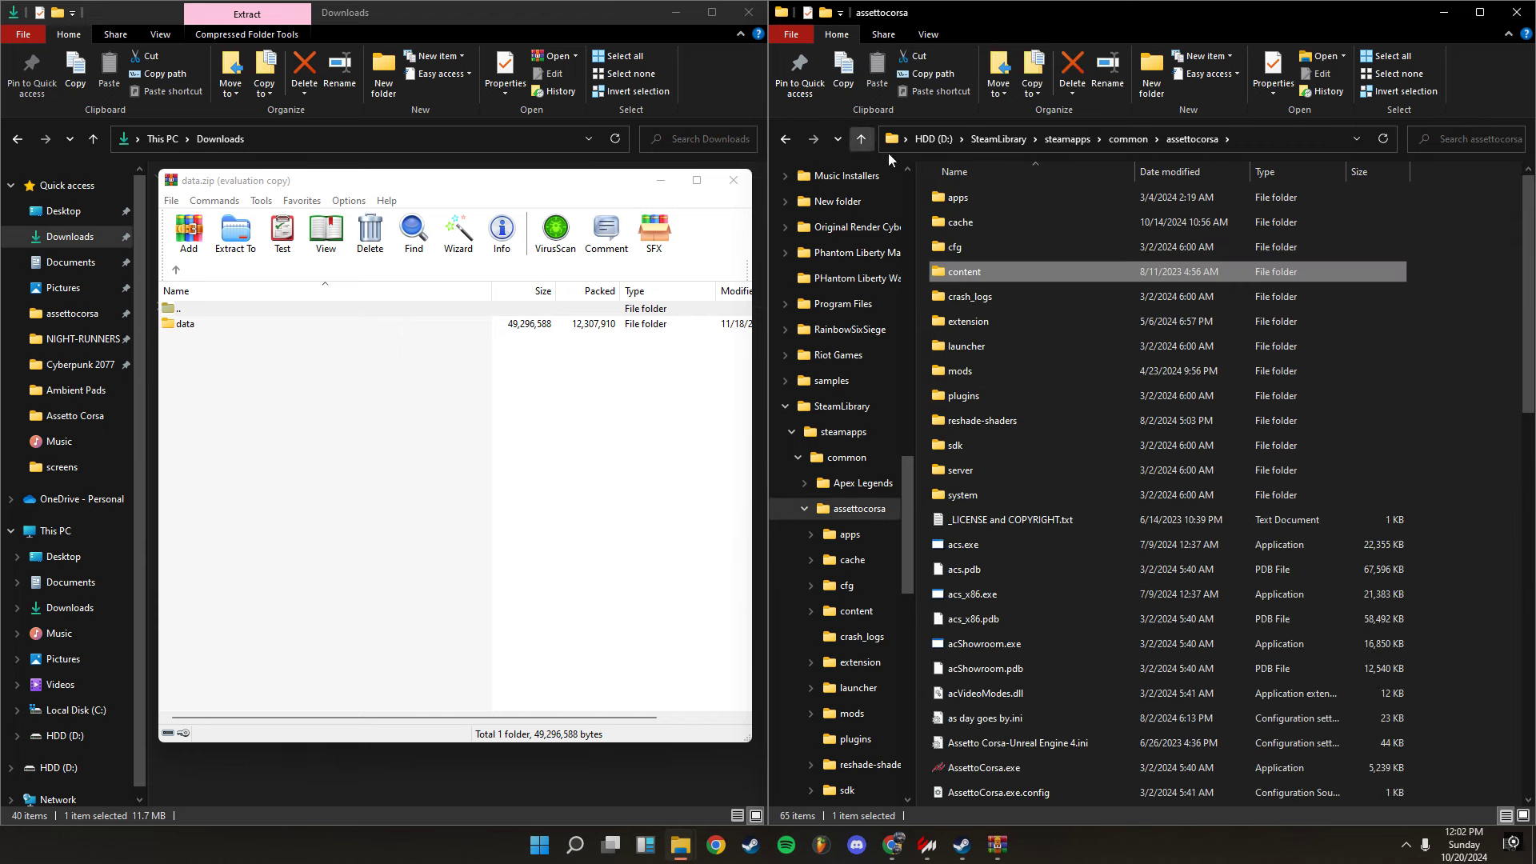
# - Open the csp-traffic-tool folder under extension\lua\tools inside the assettocorsa folder
pyautogui.doubleClick(995, 321)
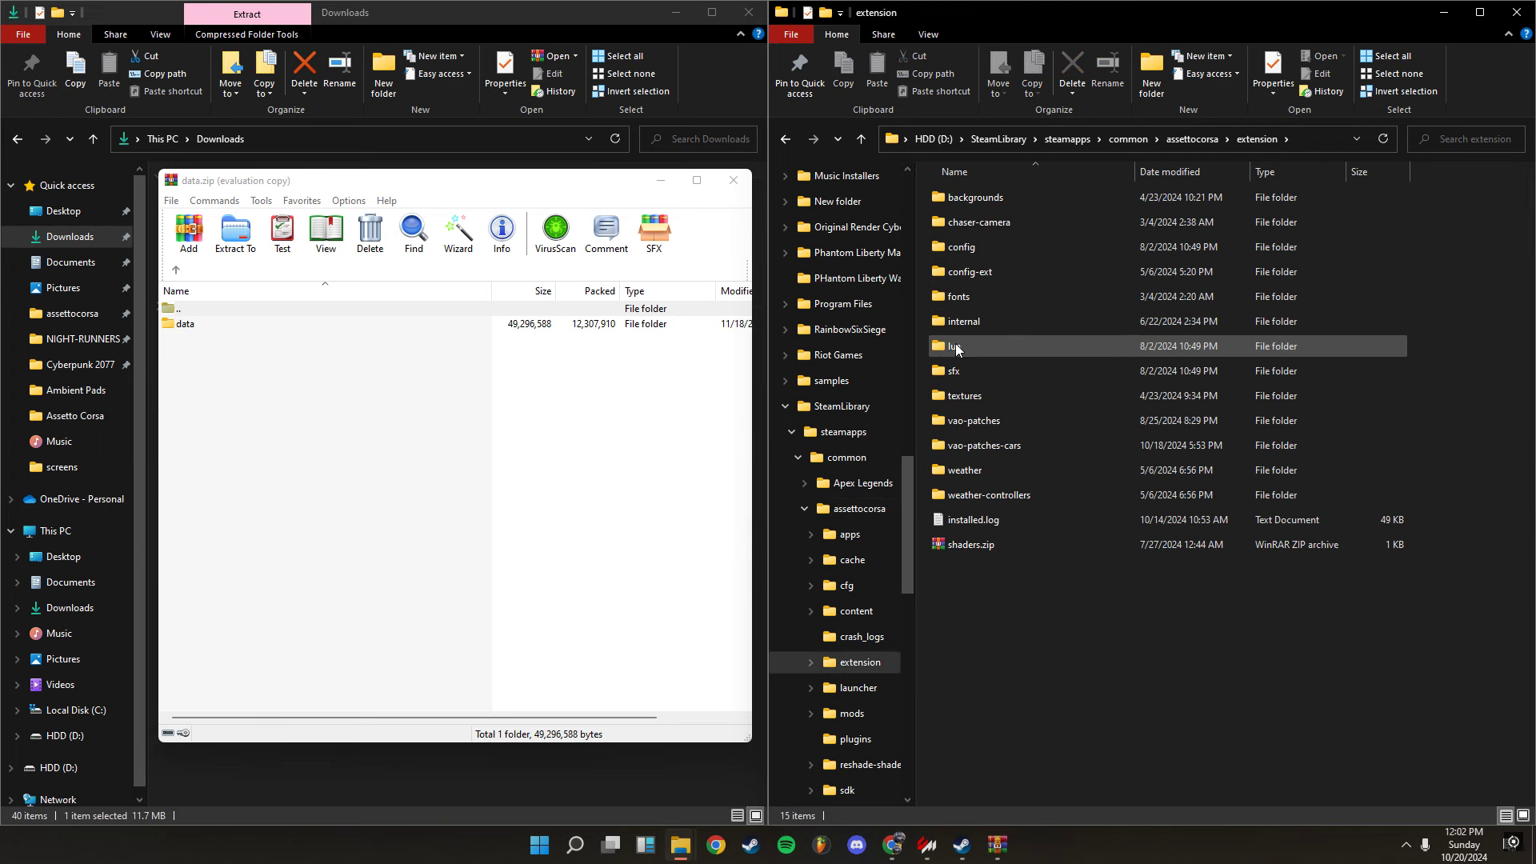
pyautogui.doubleClick(981, 347)
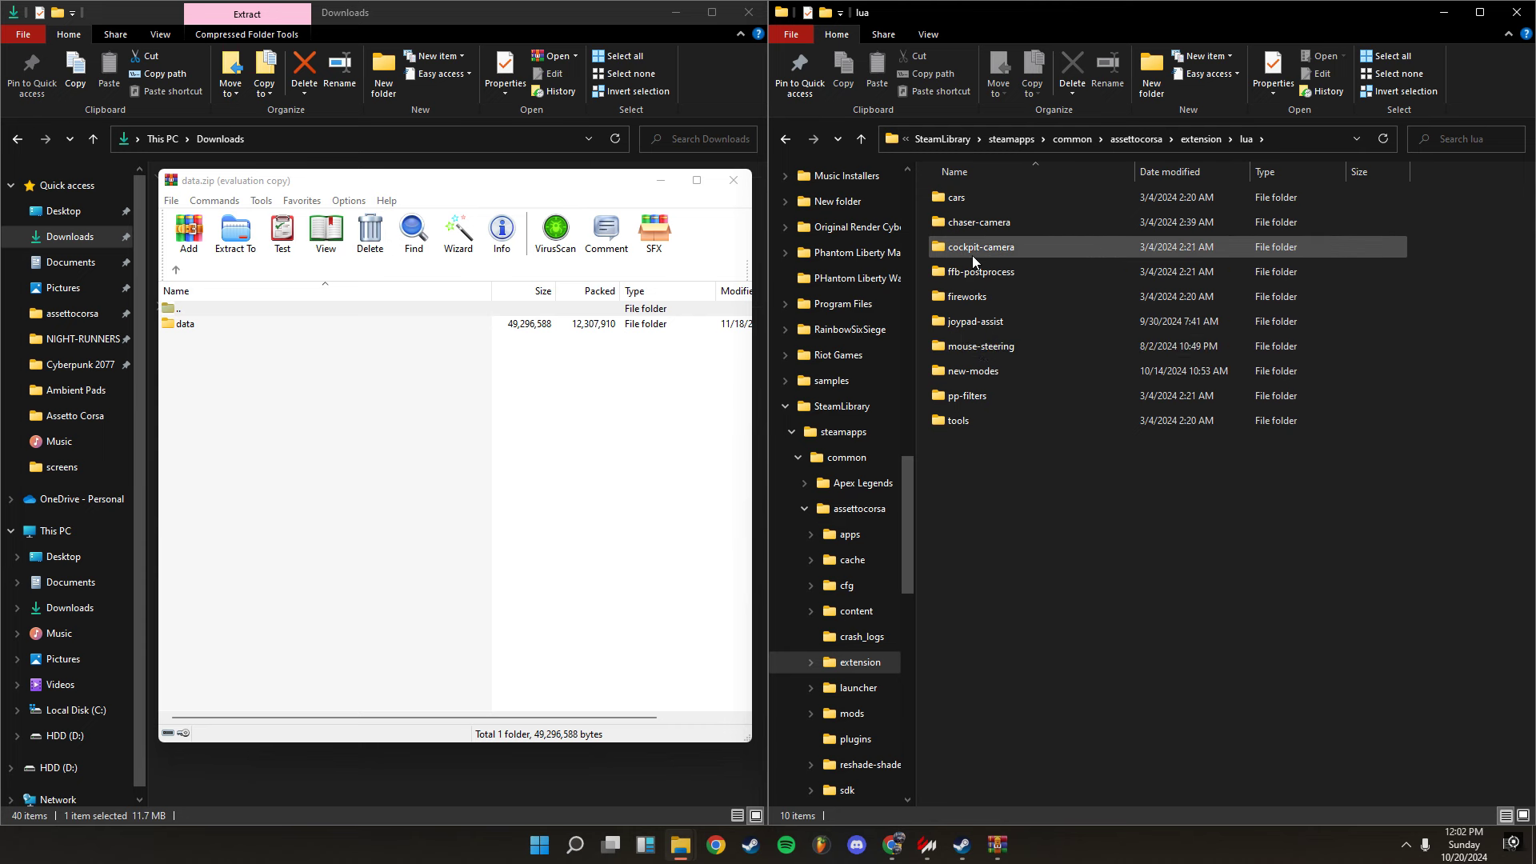
pyautogui.doubleClick(971, 419)
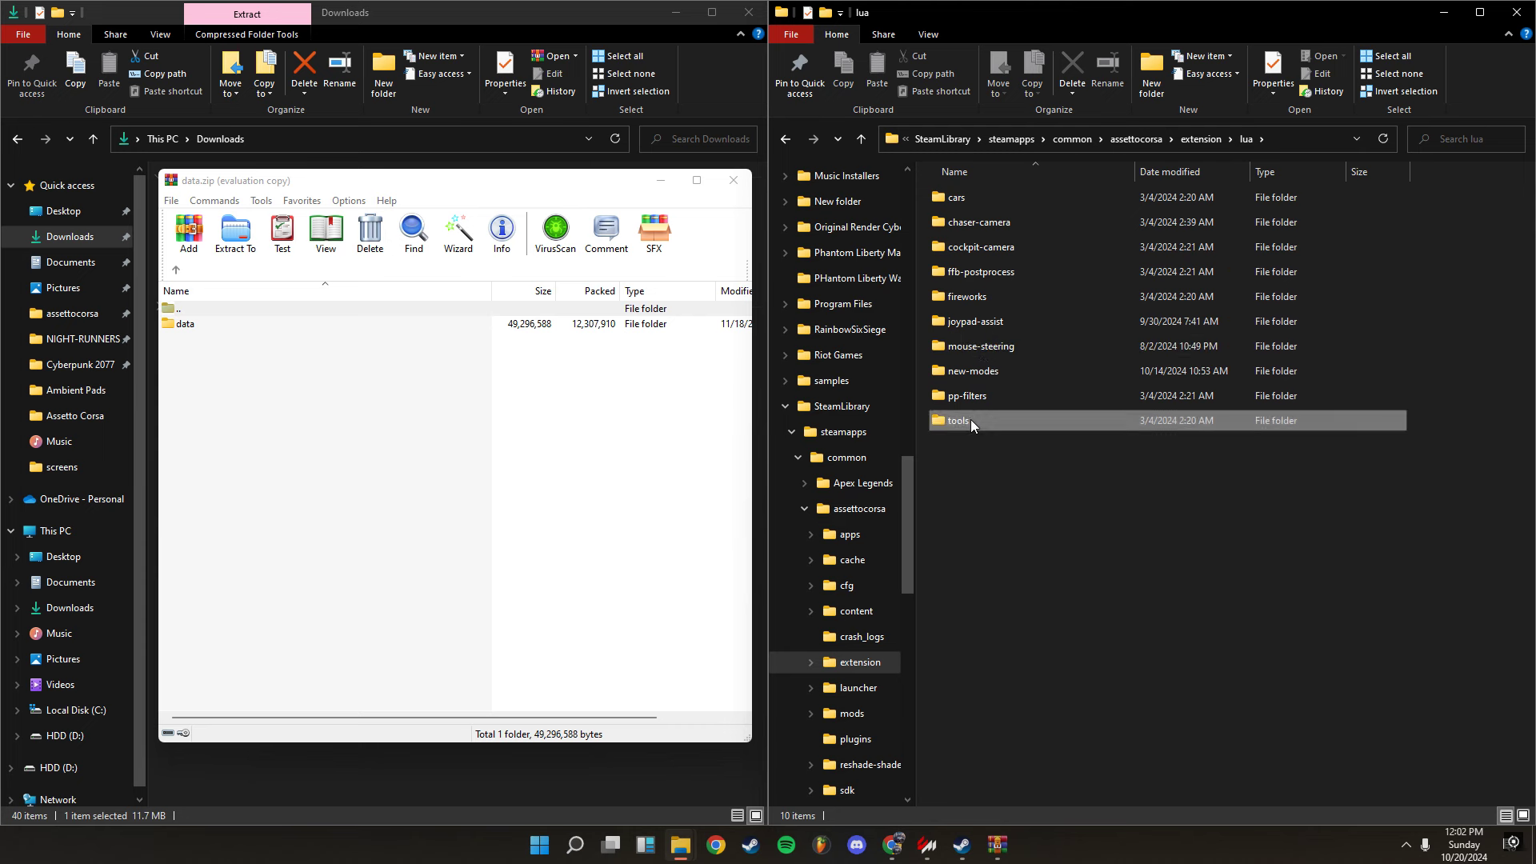
pyautogui.doubleClick(978, 223)
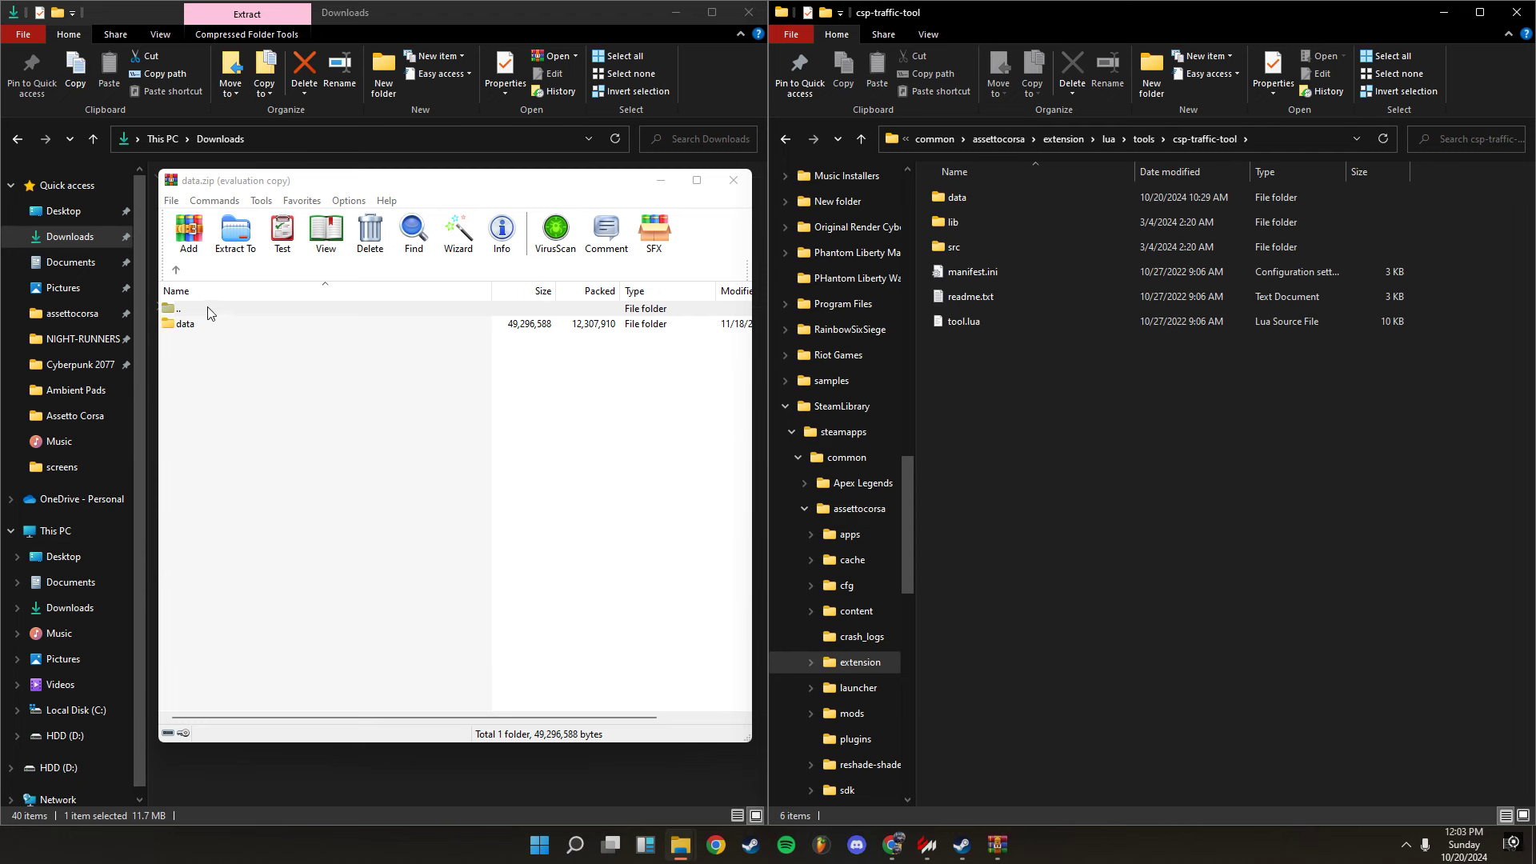
# - Copy the data folder from data.zip into csp-traffic-tool, replacing the existing files, and close the archive
pyautogui.moveTo(189, 328); pyautogui.dragTo(1196, 400)
pyautogui.click(766, 305)
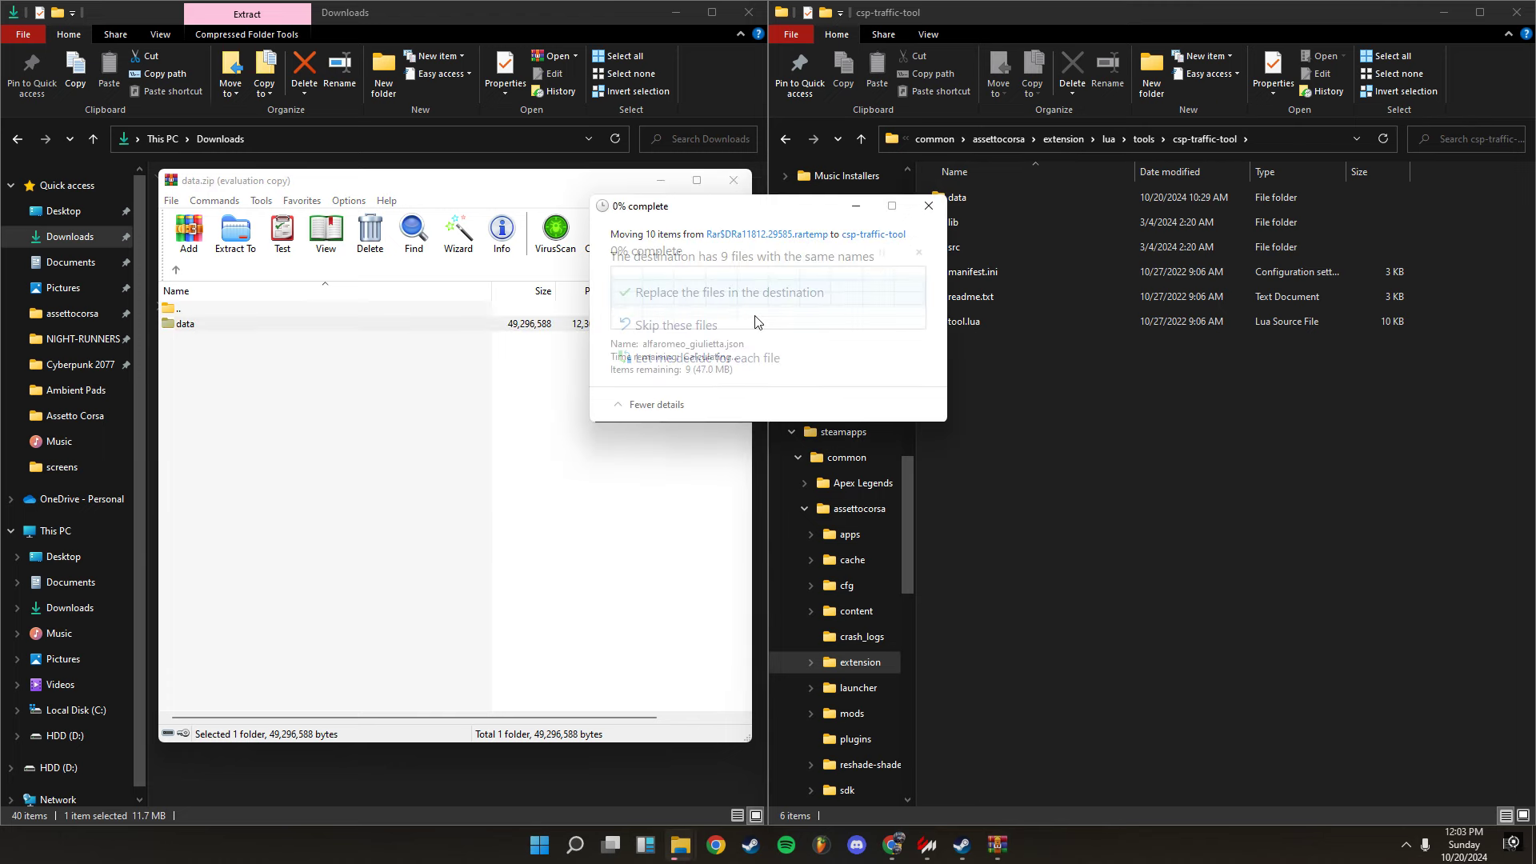
pyautogui.click(733, 180)
pyautogui.click(425, 417)
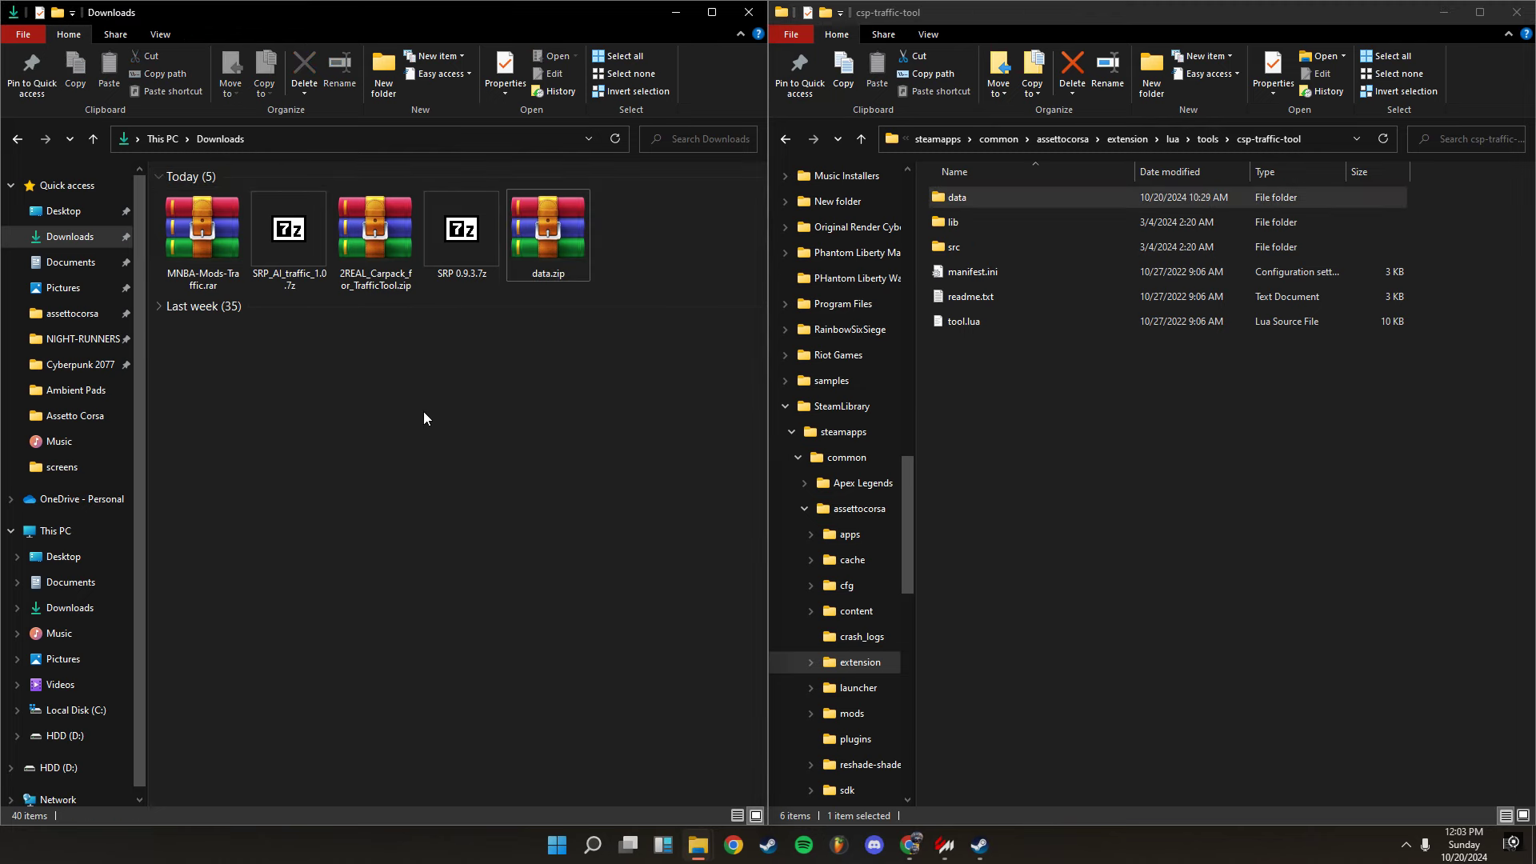
# - Open MNBA-Mods-Traffic.rar from Downloads, accepting the security warning
pyautogui.click(202, 240)
pyautogui.doubleClick(202, 240)
pyautogui.click(820, 436)
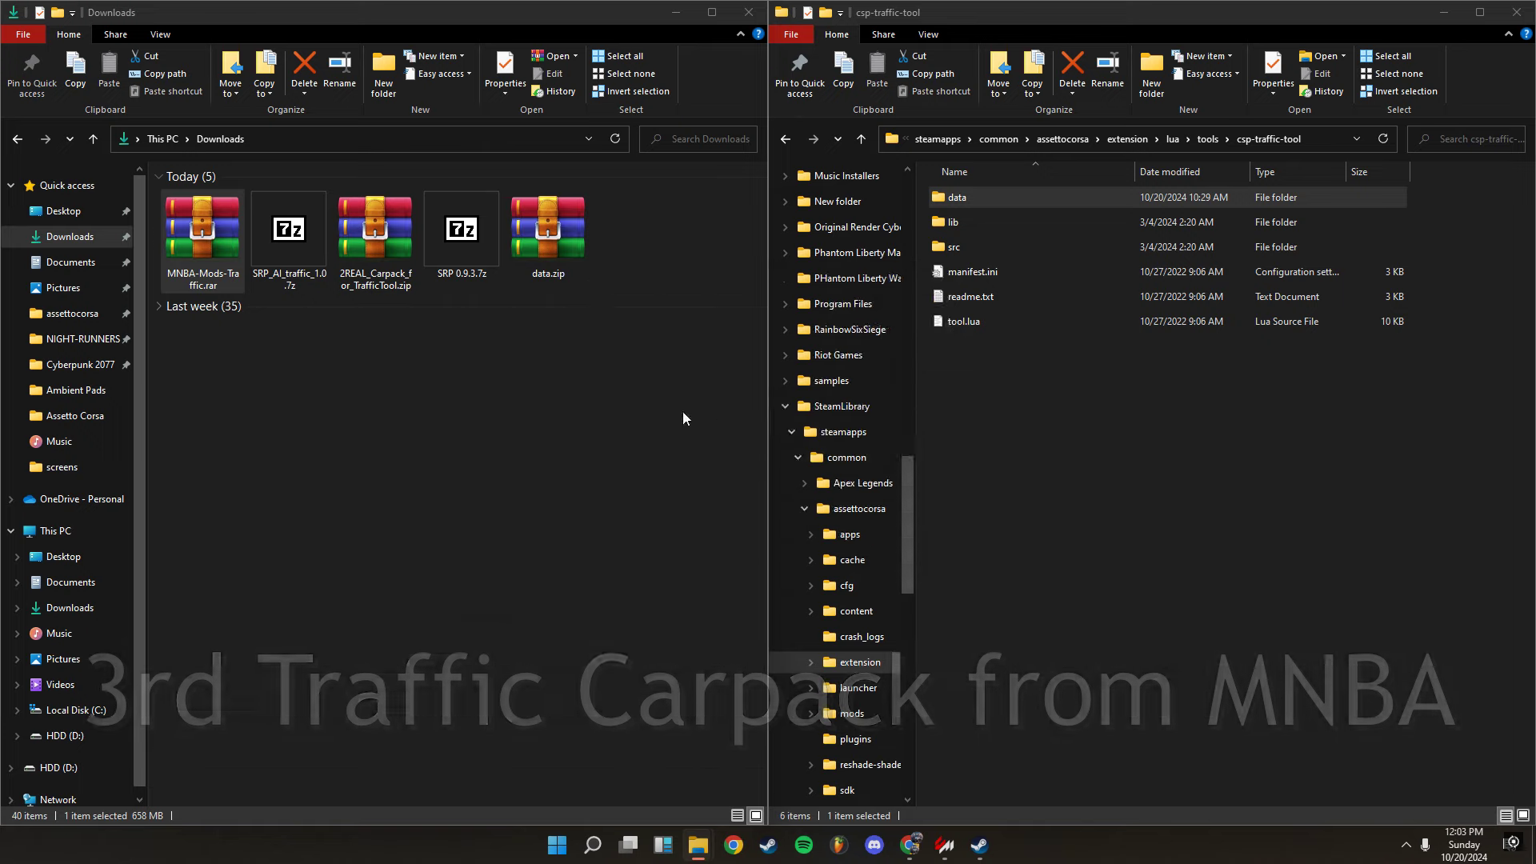
pyautogui.click(1066, 169)
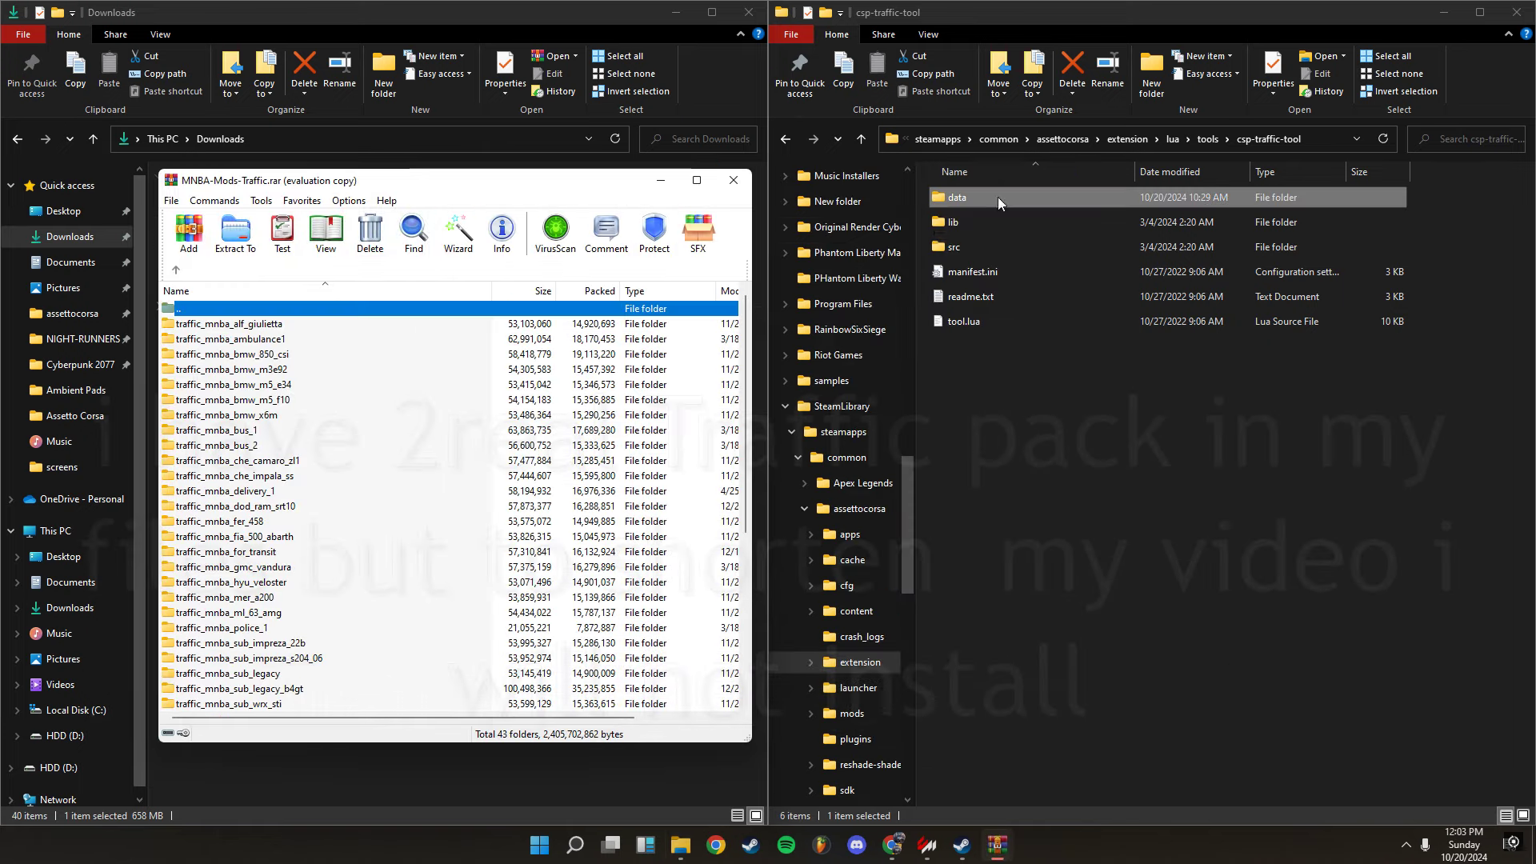
# - Go back up to the assettocorsa folder and open content\tracks beside the MNBA archive
pyautogui.click(861, 140)
pyautogui.click(861, 141)
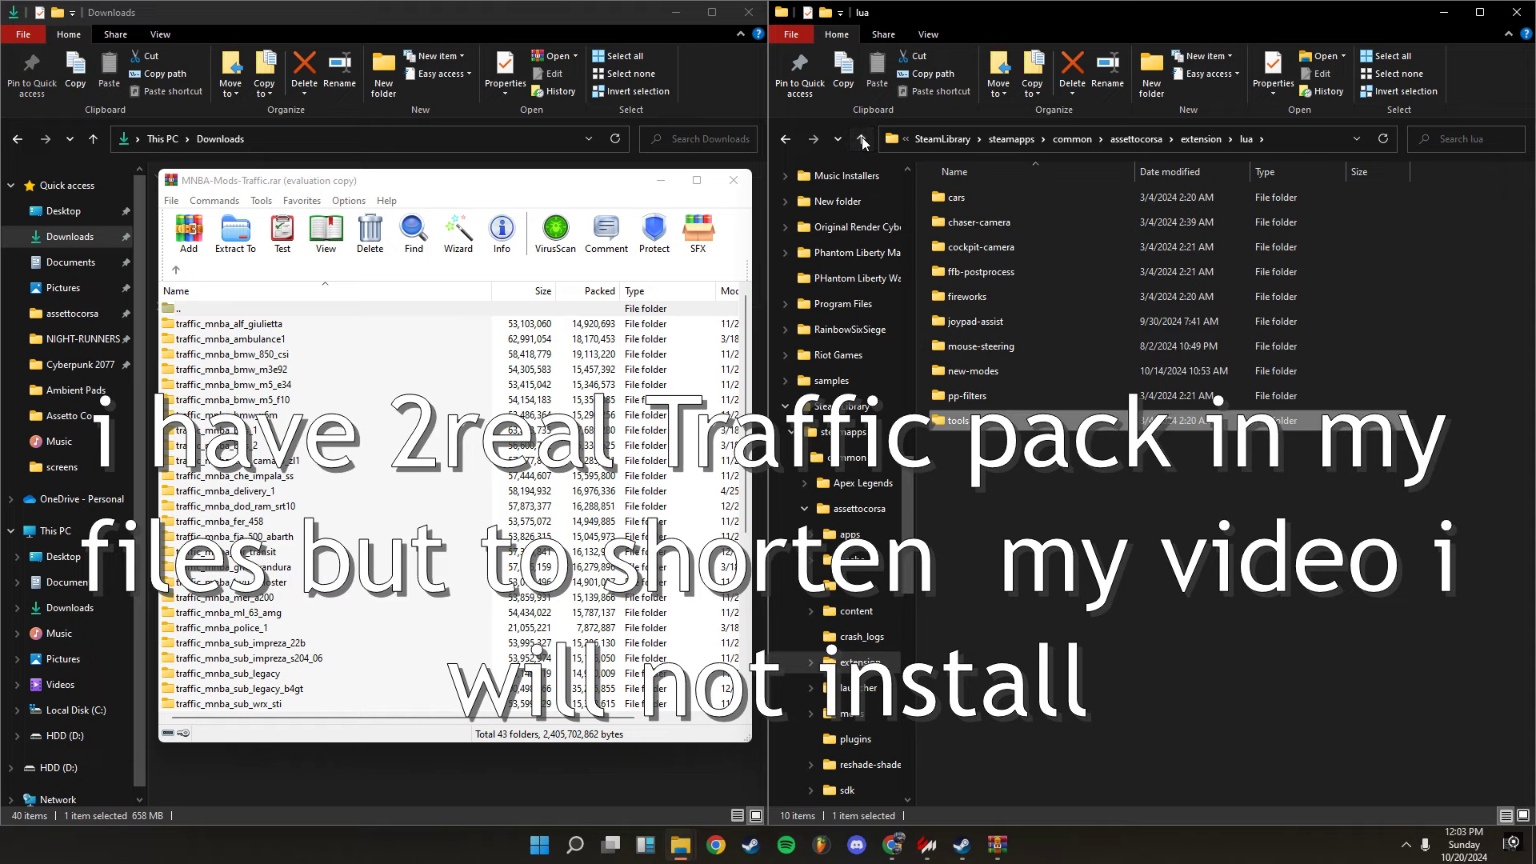
pyautogui.click(862, 140)
pyautogui.click(861, 141)
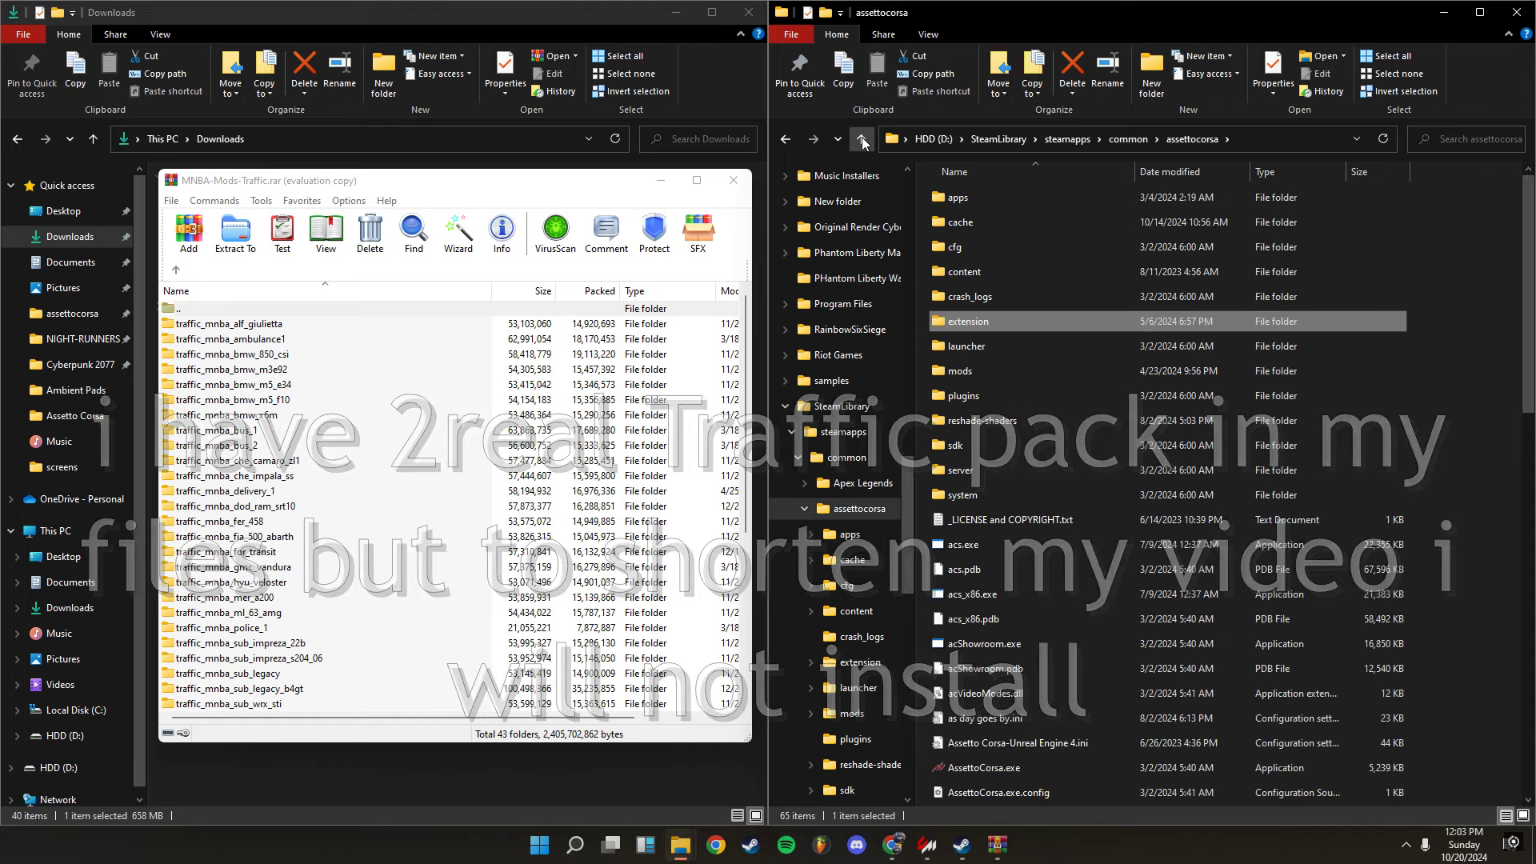
pyautogui.doubleClick(975, 273)
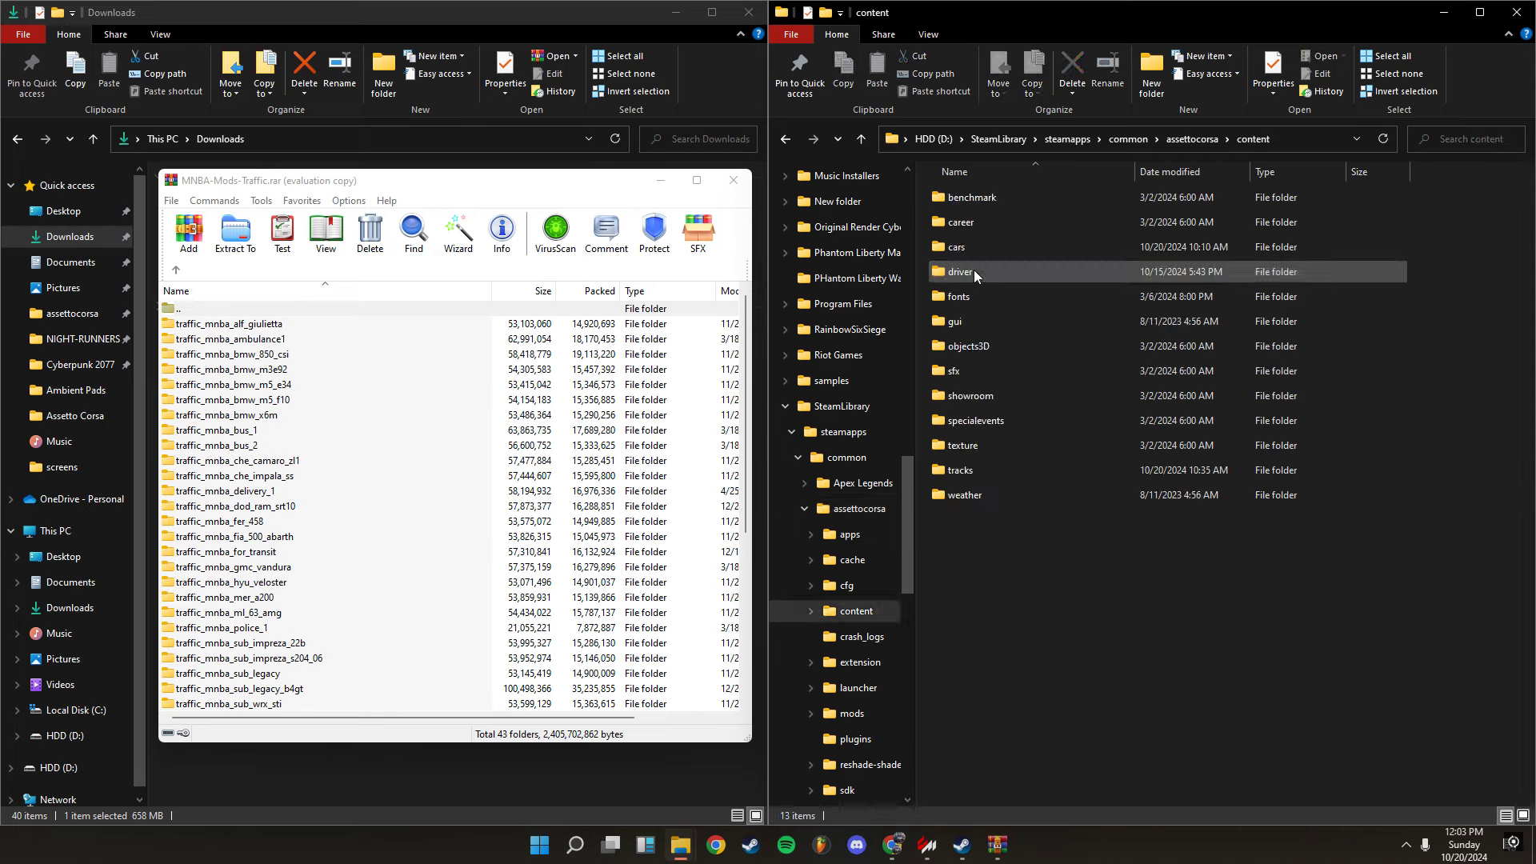
pyautogui.doubleClick(969, 473)
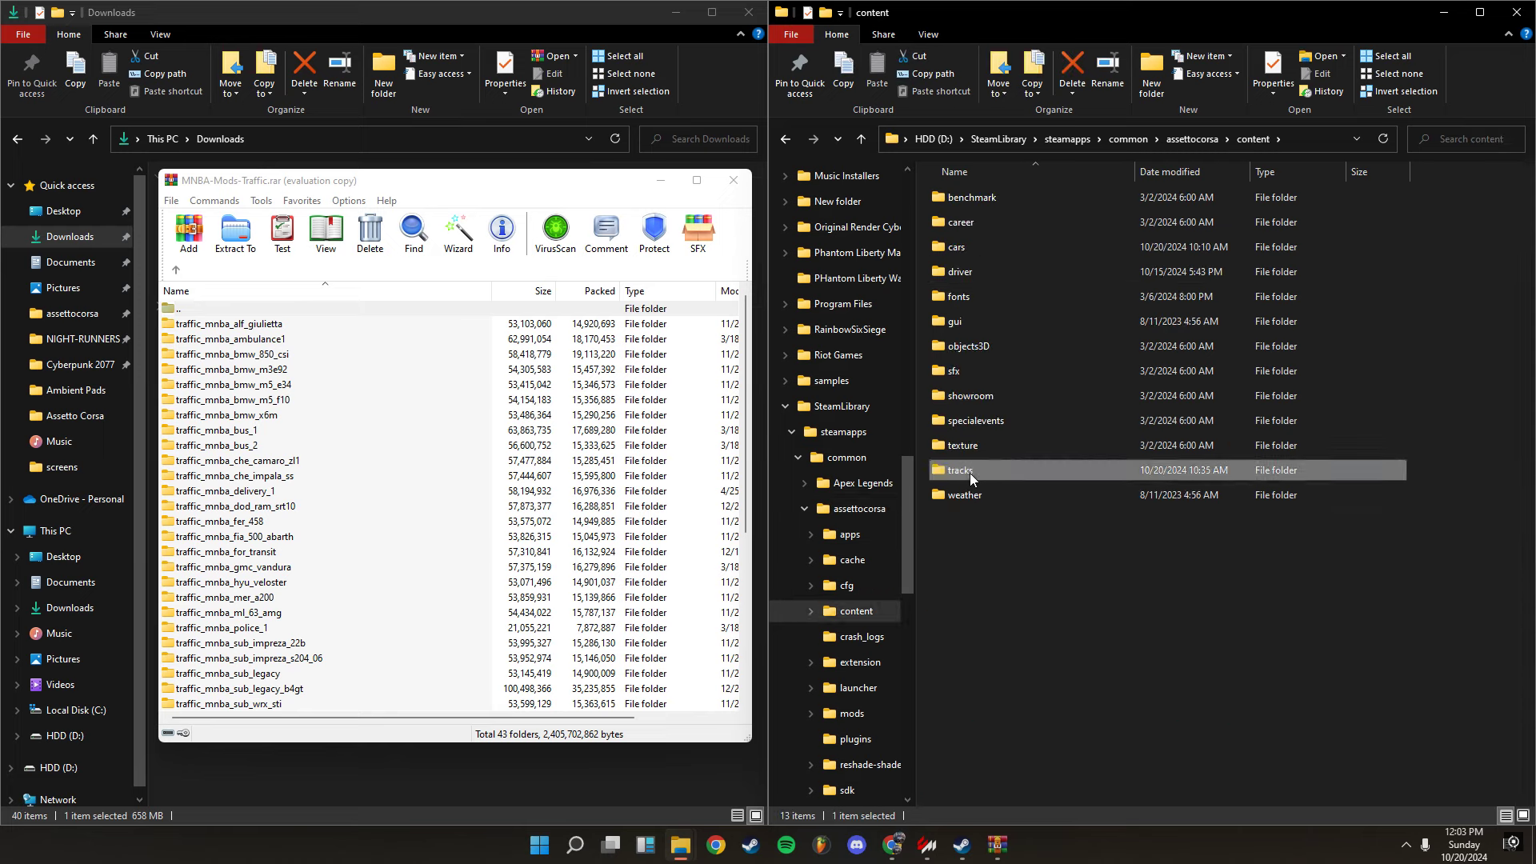
# - Copy all traffic_mnba car folders from MNBA-Mods-Traffic.rar into the tracks folder and close the archive
pyautogui.click(244, 329)
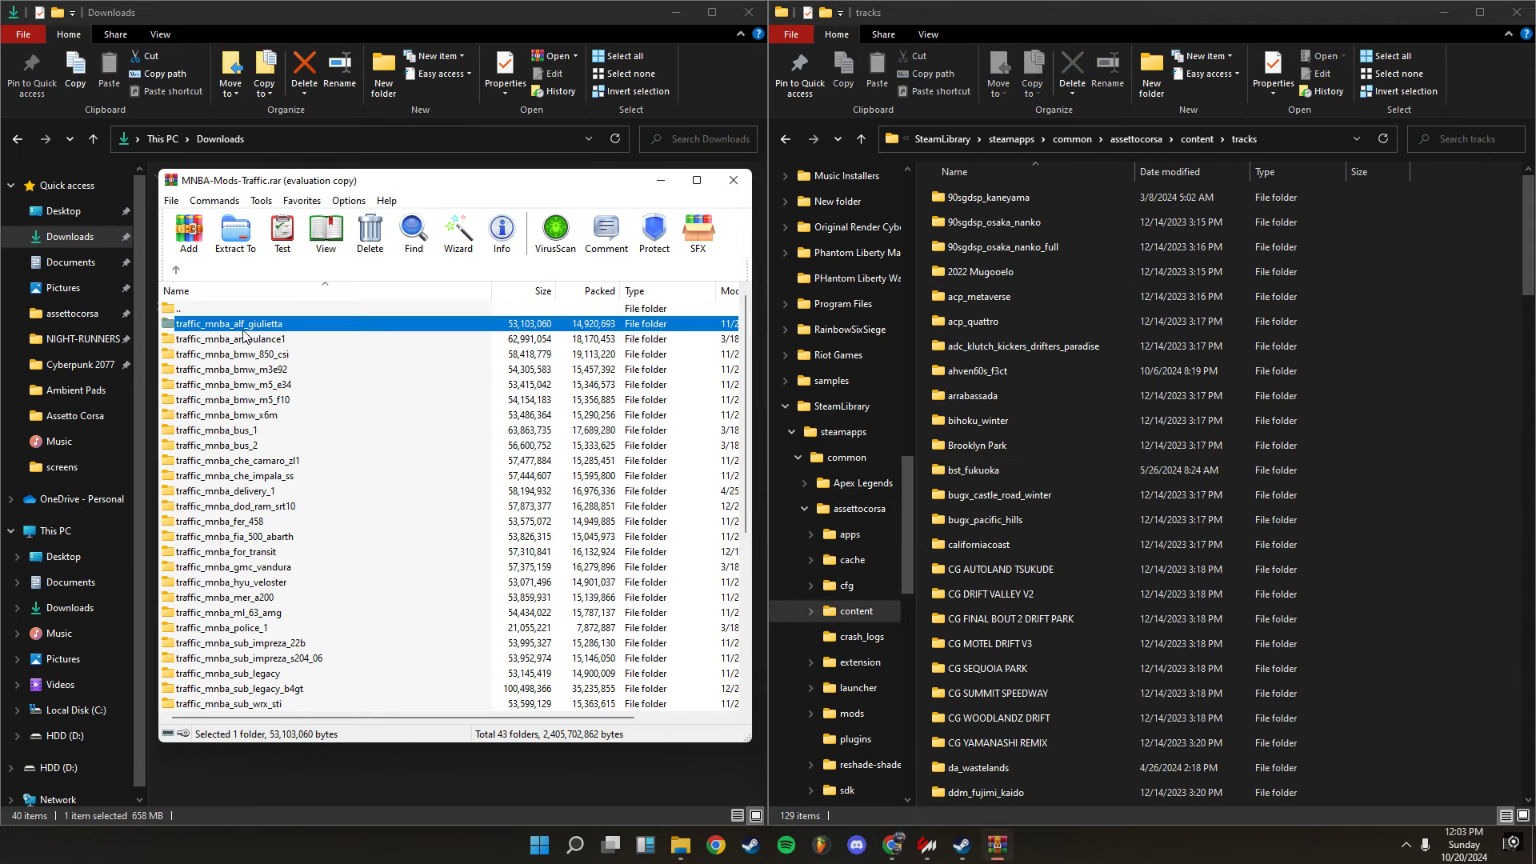
pyautogui.hotkey('ctrl', 'a')
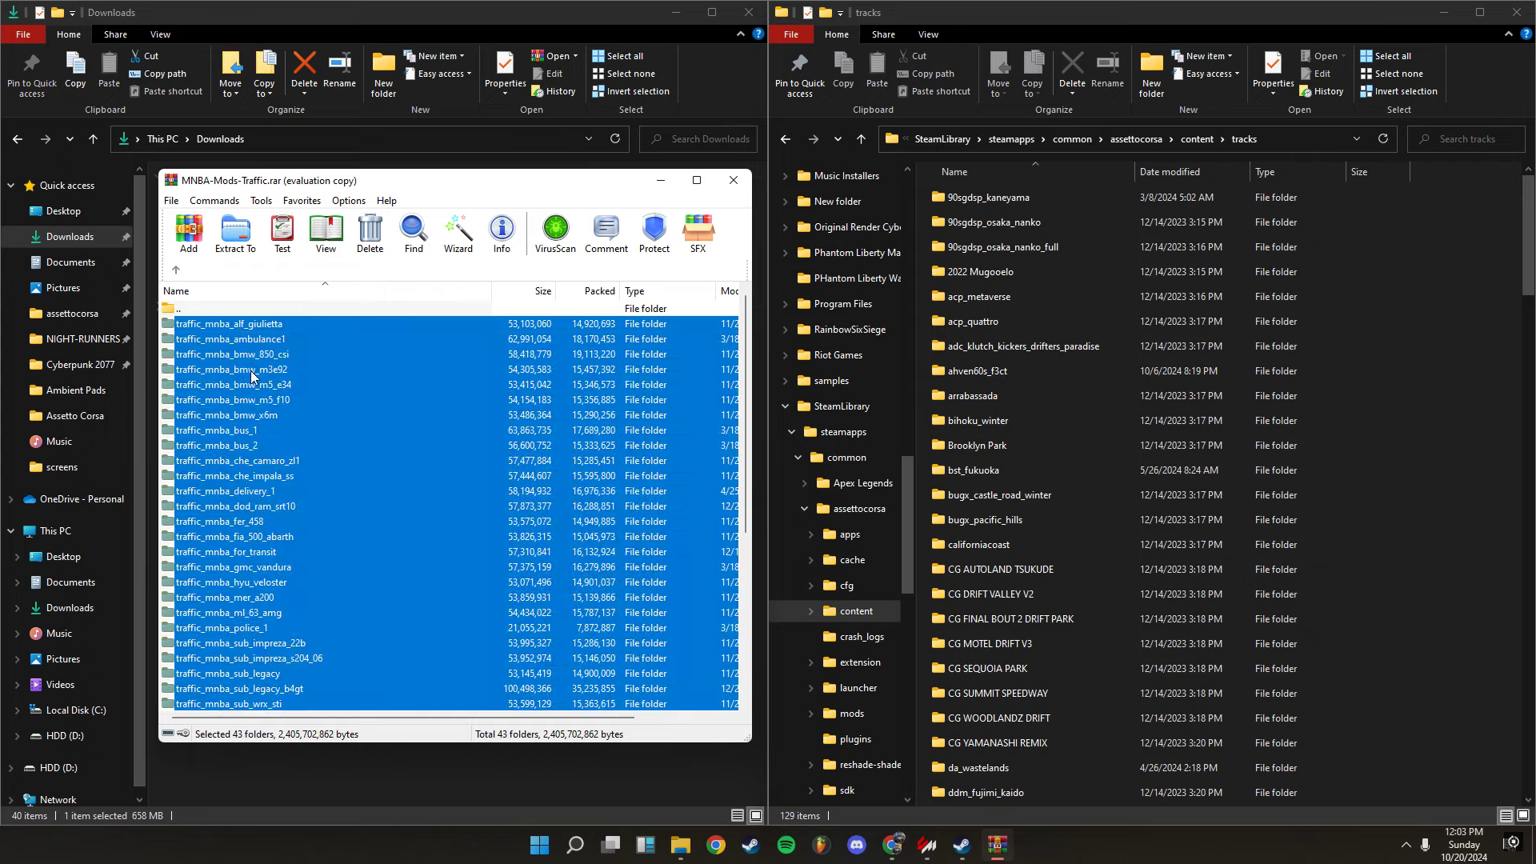
pyautogui.moveTo(248, 406); pyautogui.dragTo(1459, 453)
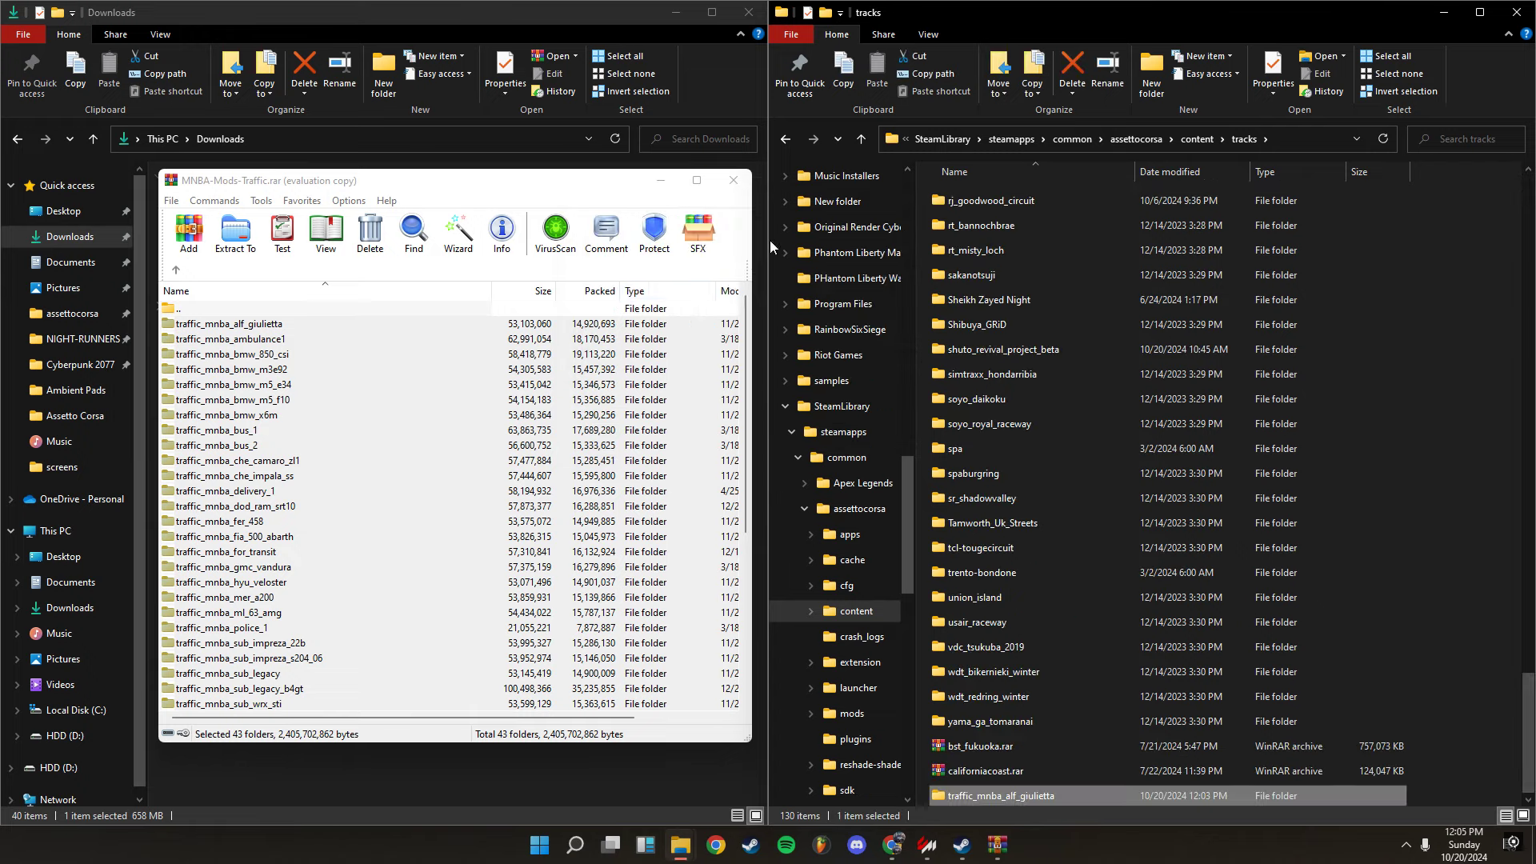
pyautogui.click(734, 180)
# - Open SRP_AI_traffic_1.0.7z from Downloads and select all its folders, with the tracks folder open beside it
pyautogui.doubleClick(297, 244)
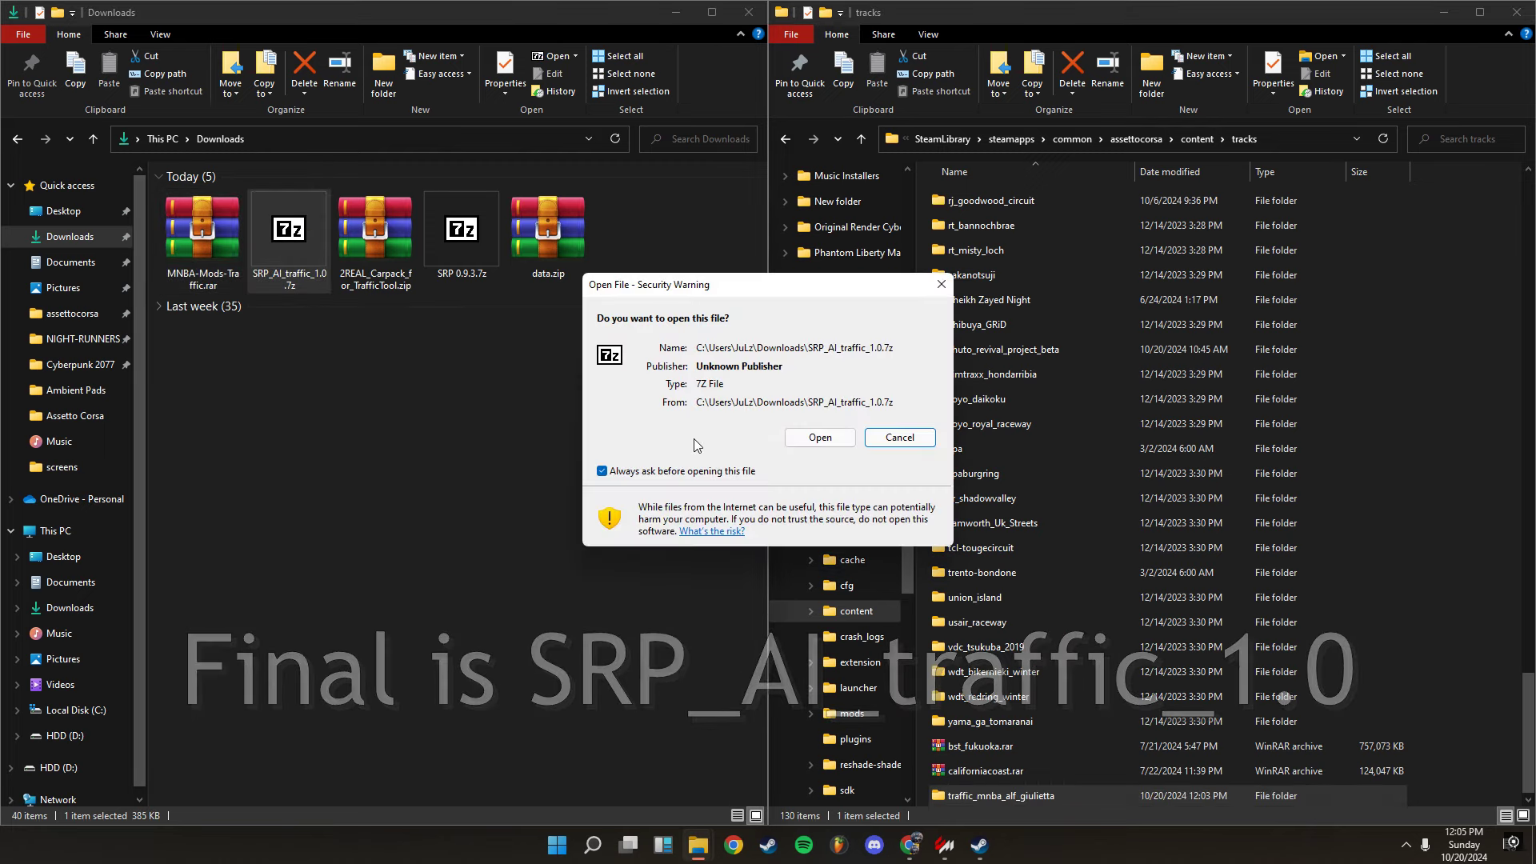
pyautogui.click(820, 437)
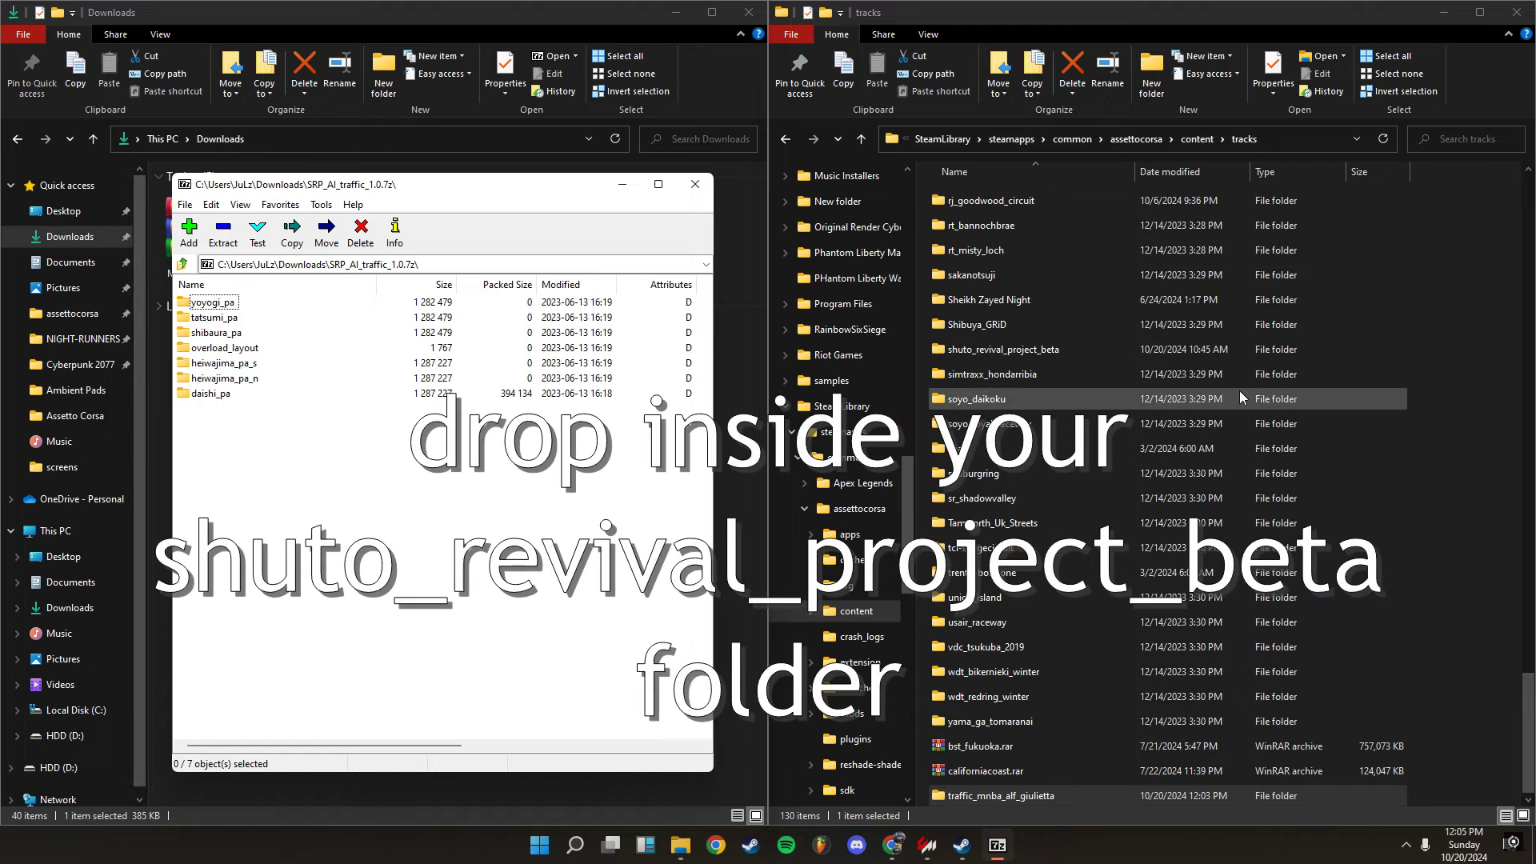
pyautogui.click(862, 148)
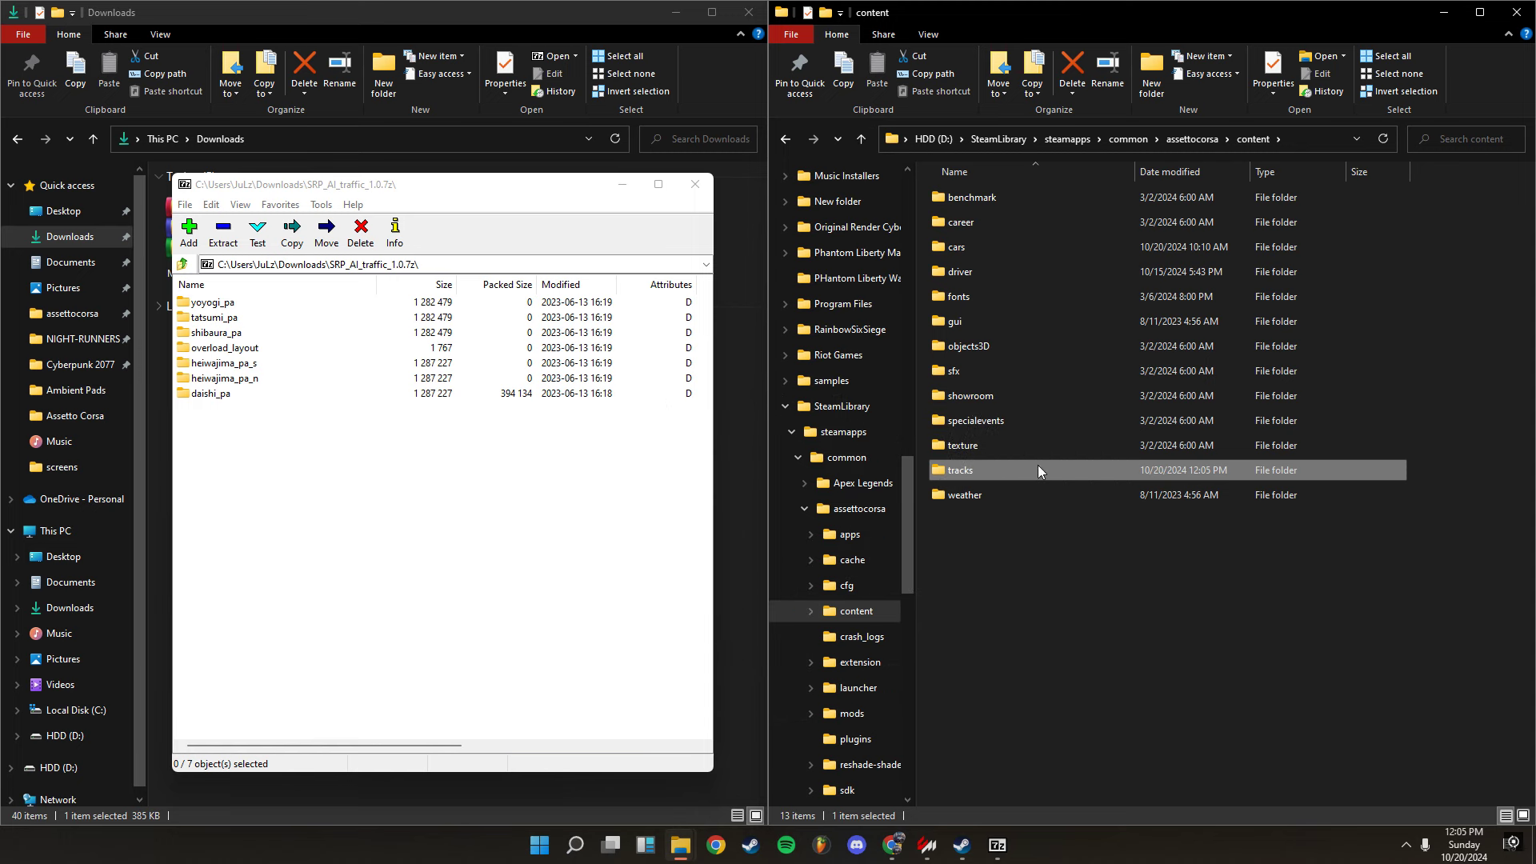
pyautogui.doubleClick(1017, 468)
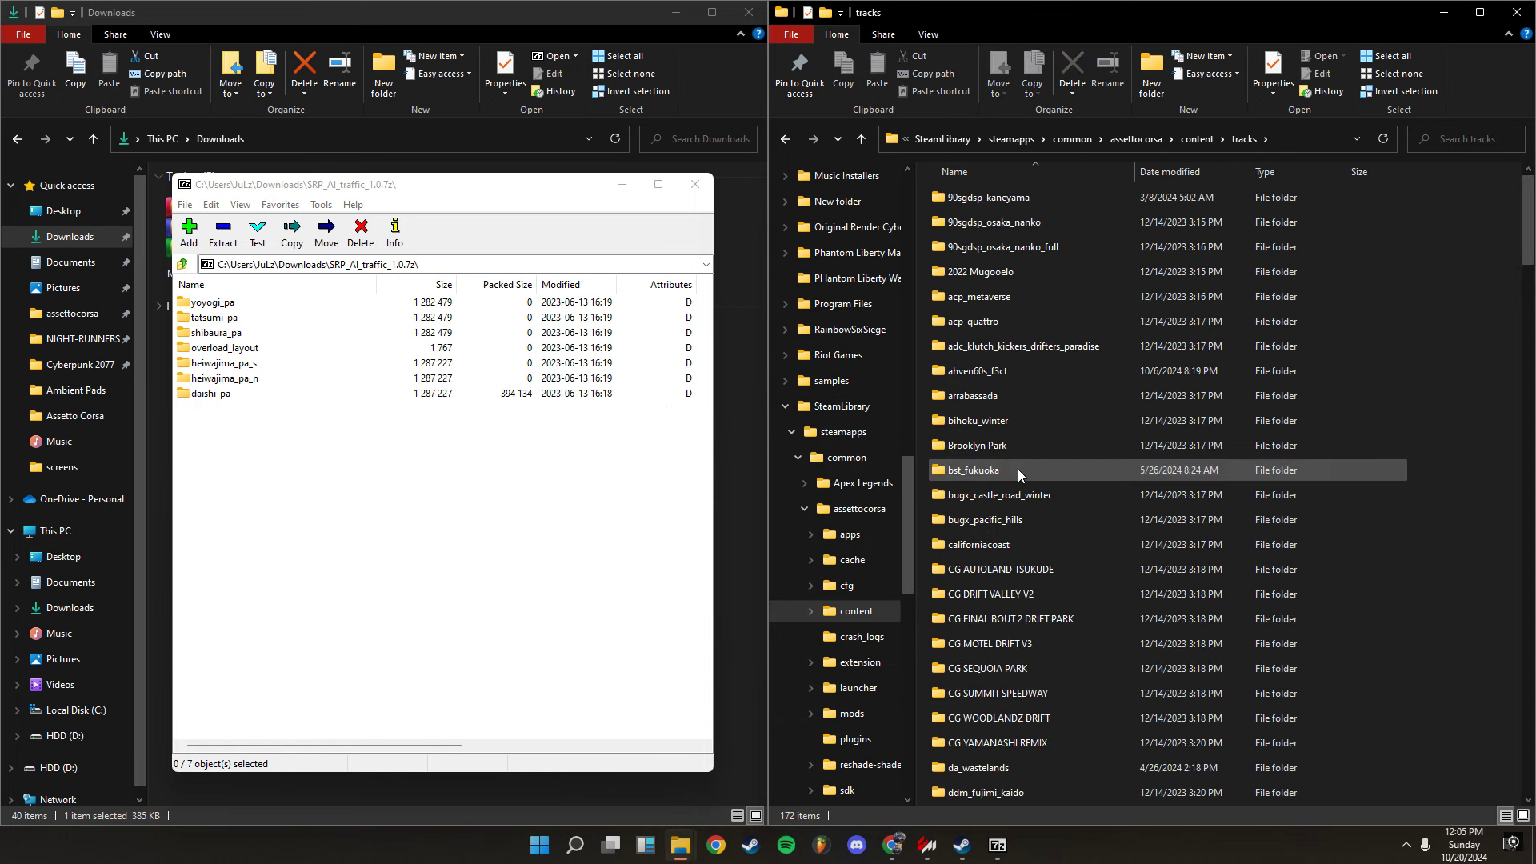
pyautogui.click(274, 440)
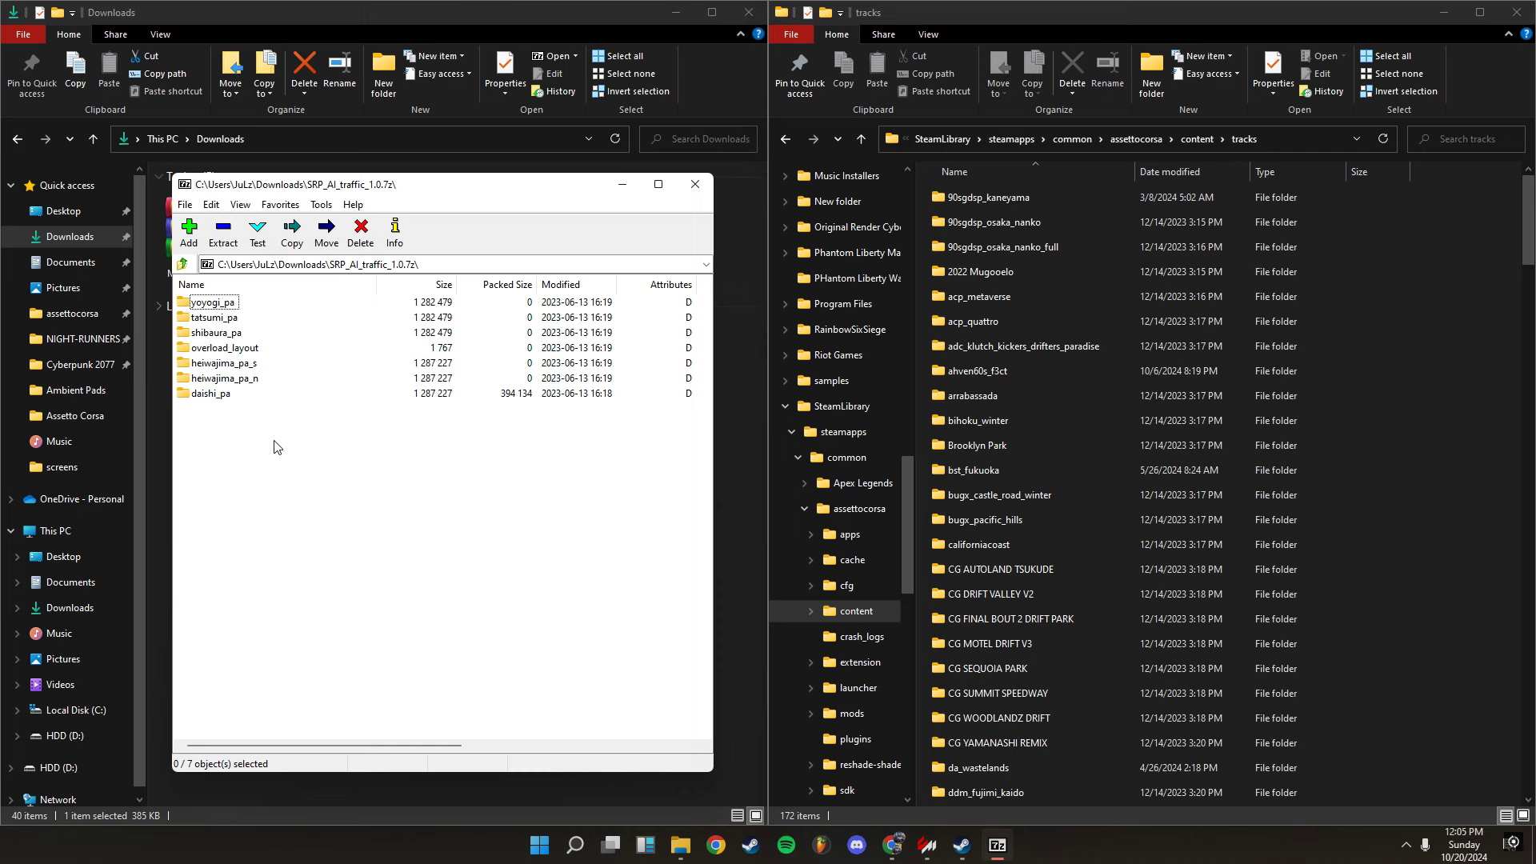
pyautogui.moveTo(267, 456); pyautogui.dragTo(216, 308)
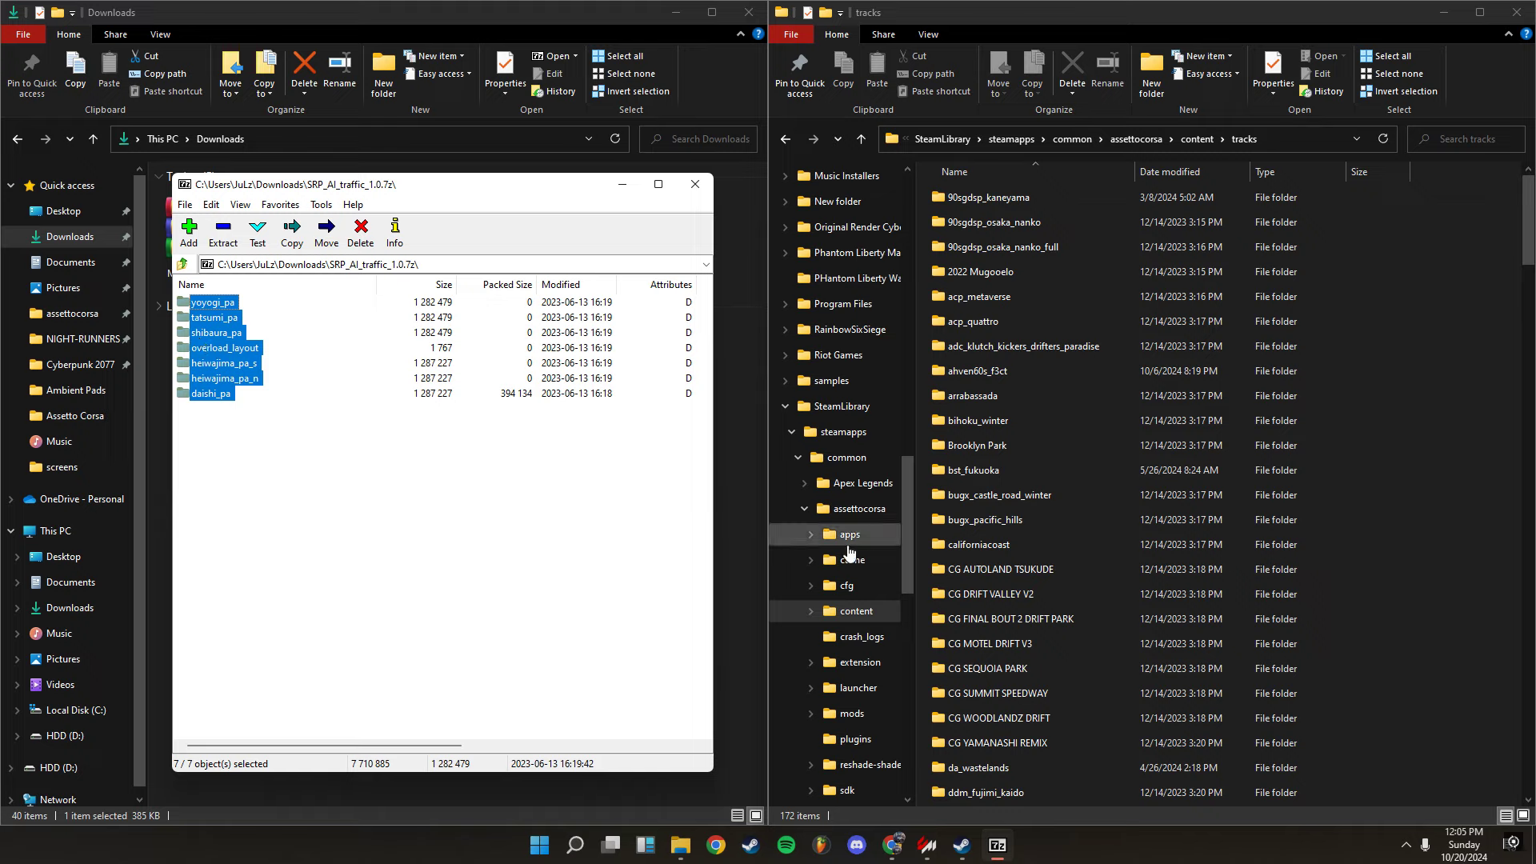
# - Copy the selected AI traffic folders into shuto_revival_project_beta within tracks, replacing the existing files, and close the archive
pyautogui.scroll(-20, 989, 484)
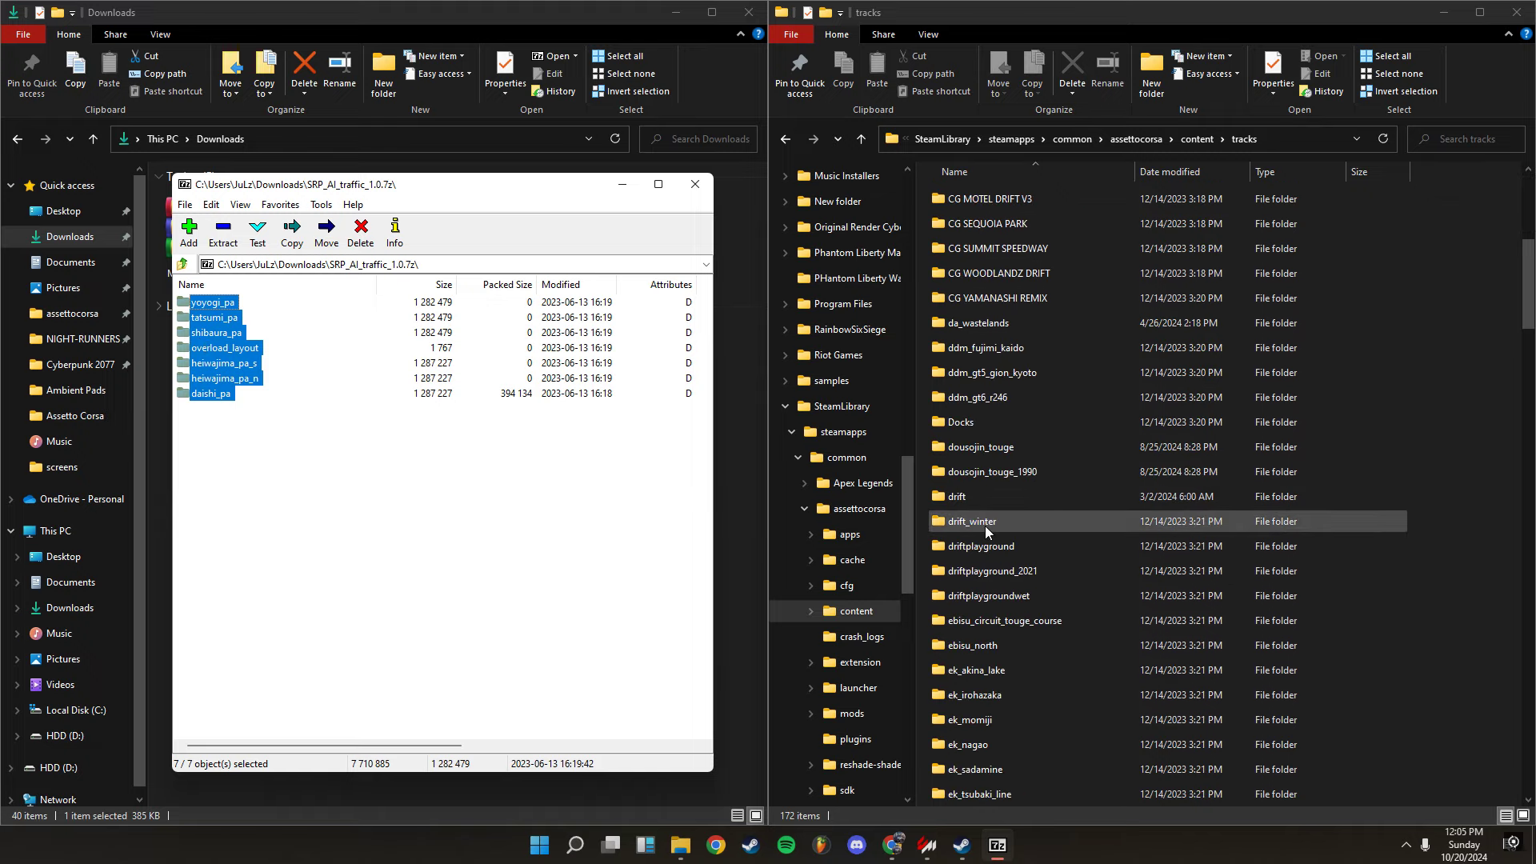
pyautogui.scroll(-10, 981, 541)
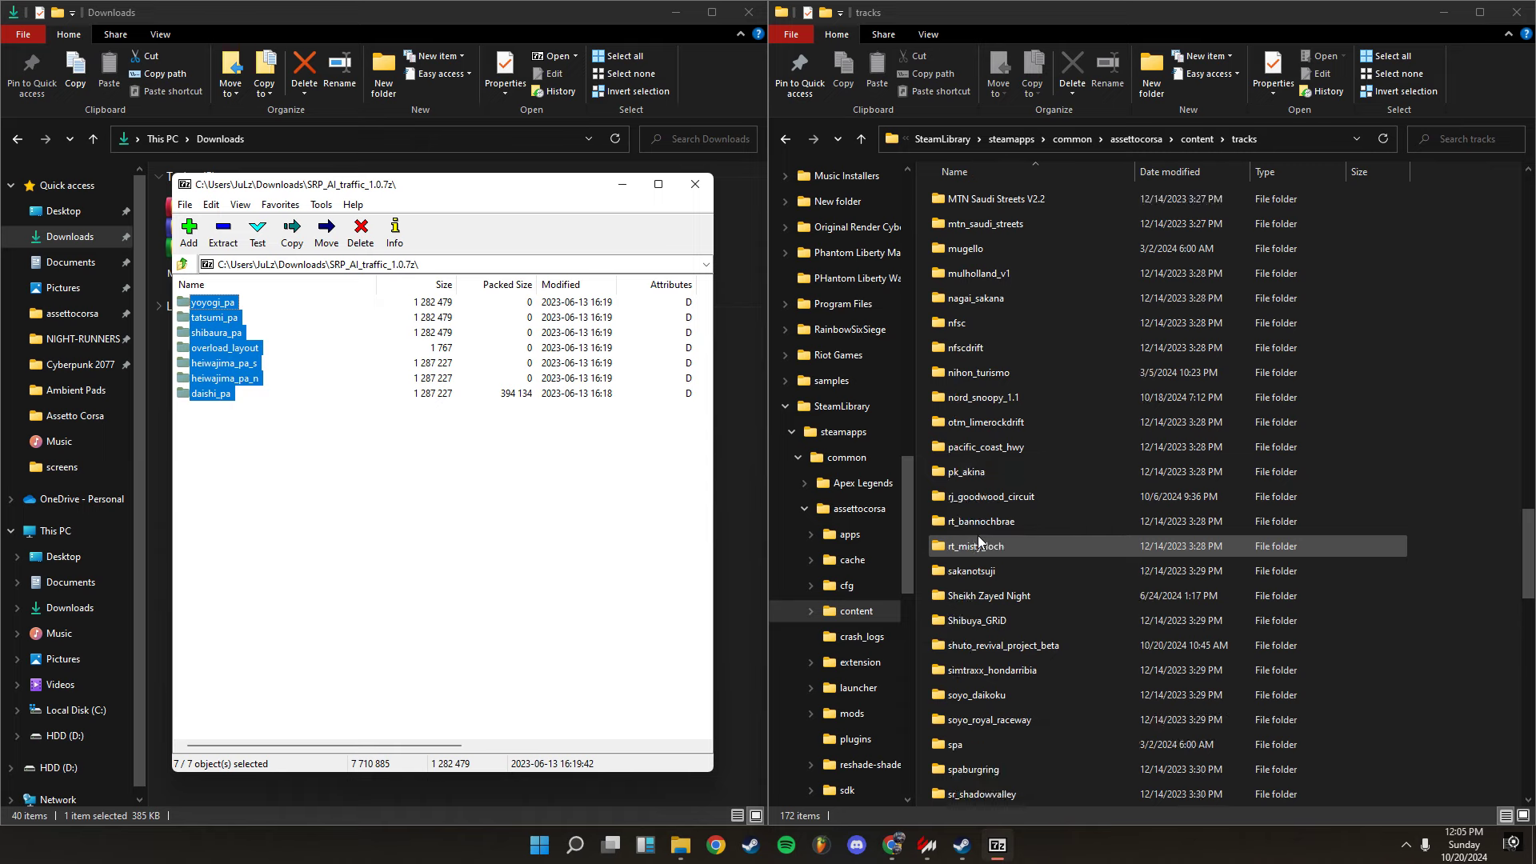
pyautogui.doubleClick(1005, 647)
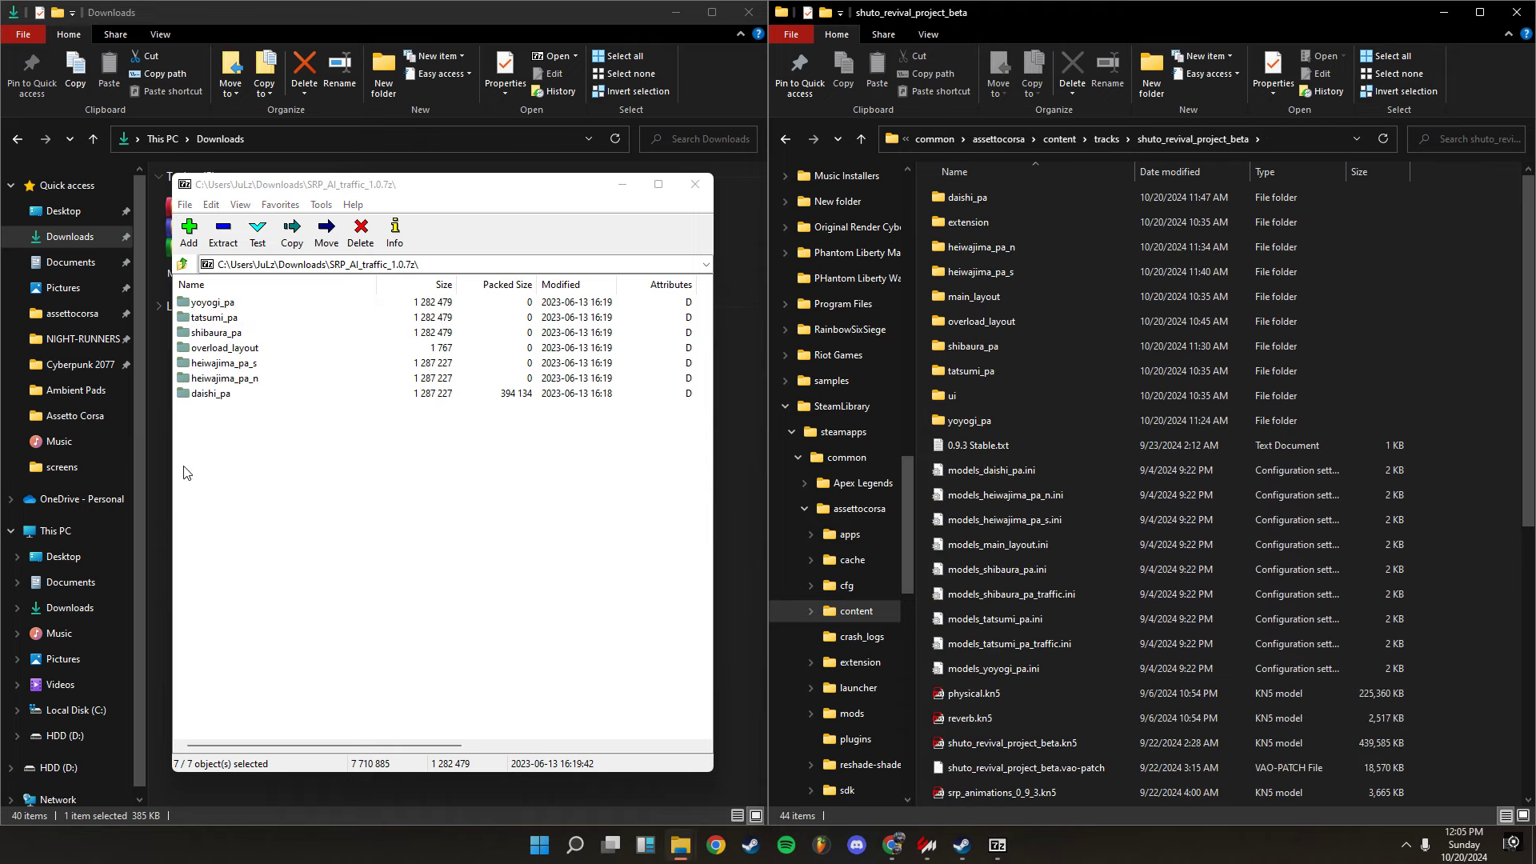
pyautogui.moveTo(274, 472); pyautogui.dragTo(1486, 315)
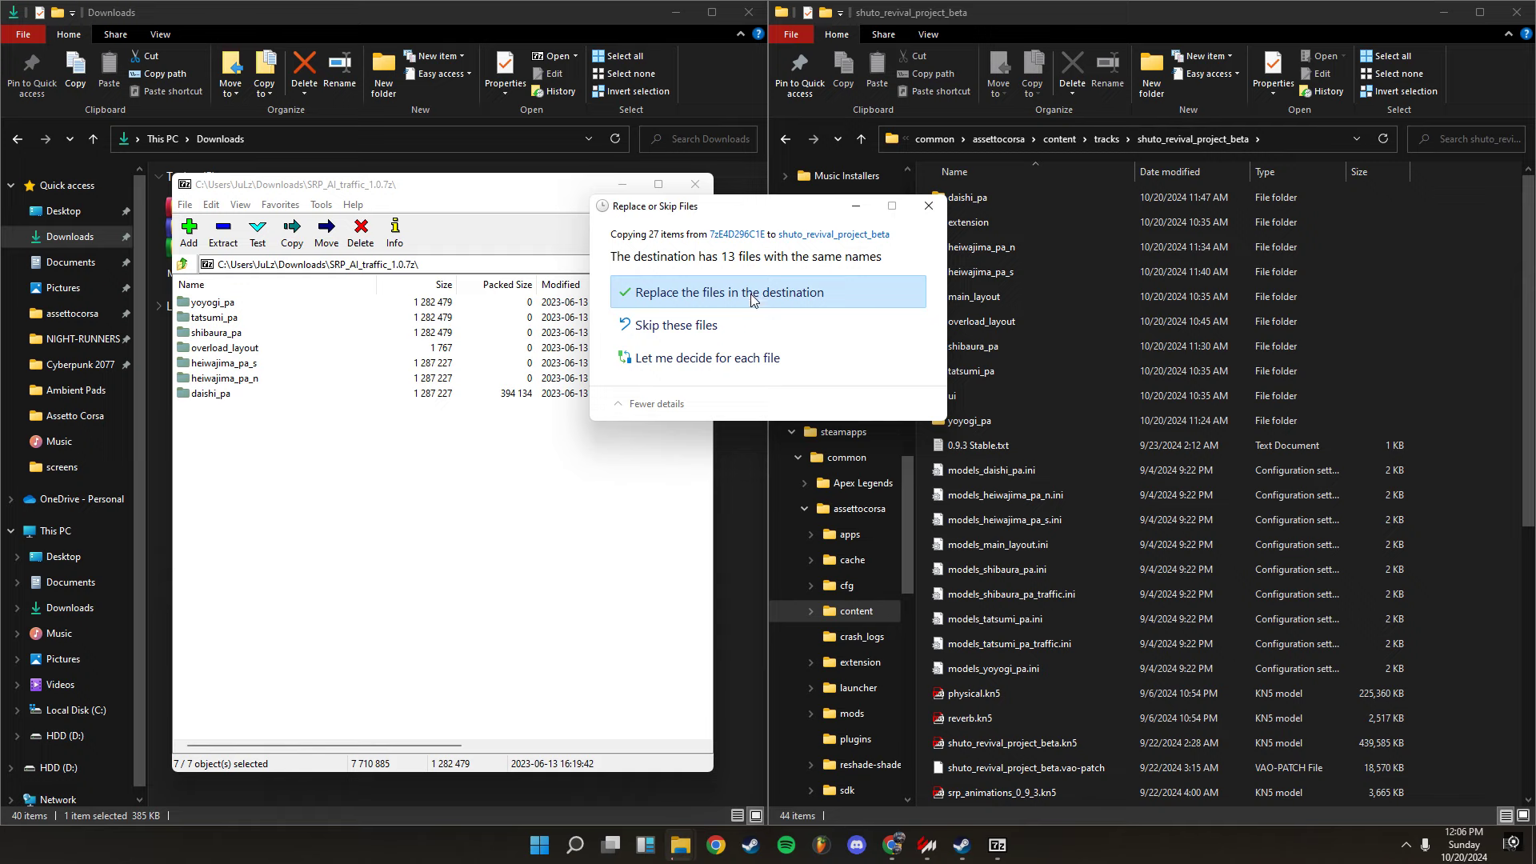
pyautogui.click(752, 300)
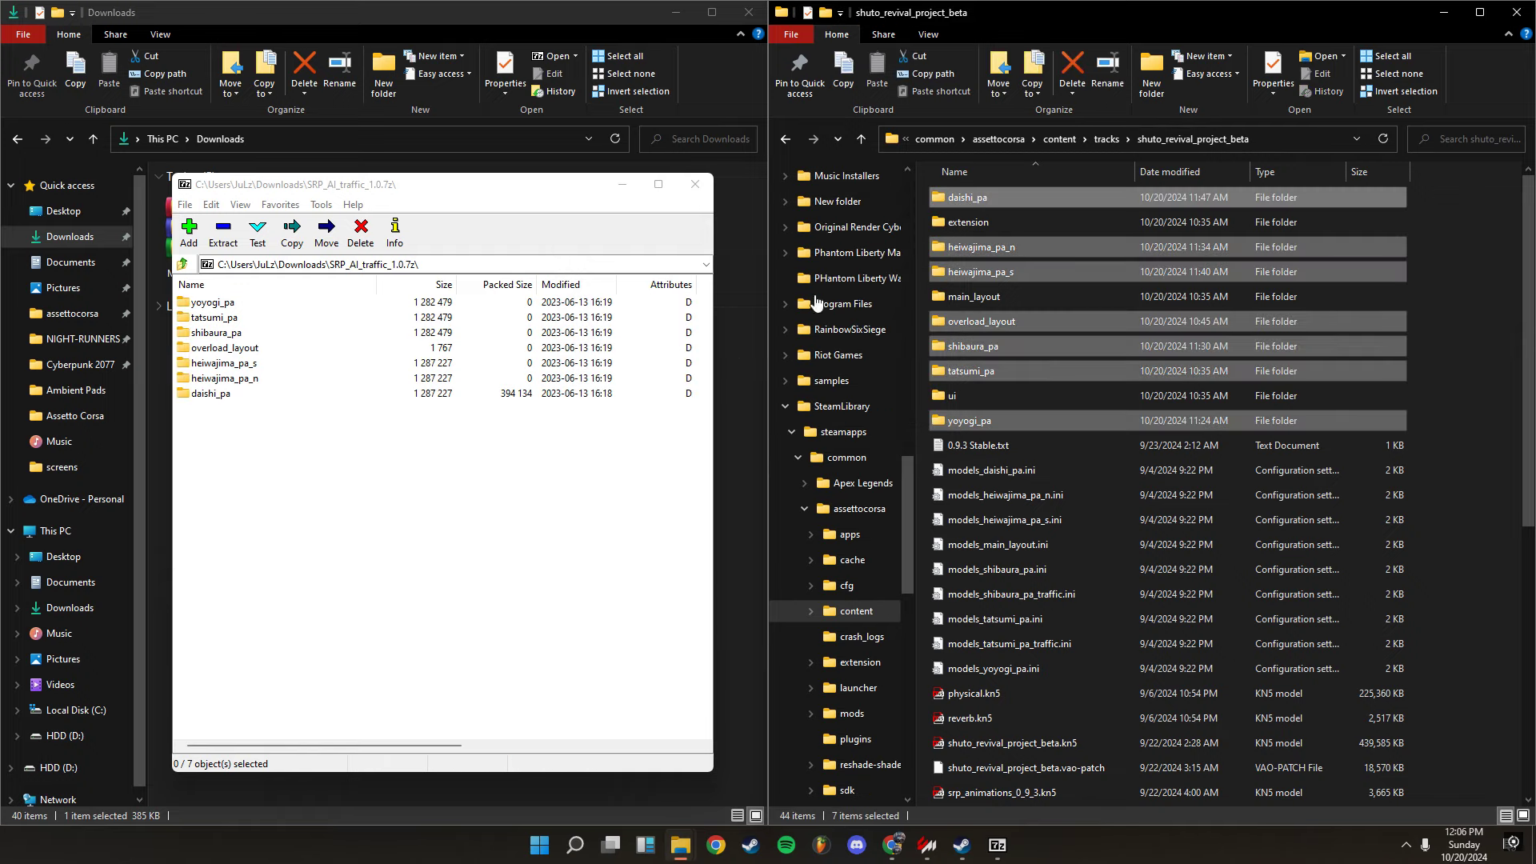
pyautogui.click(695, 185)
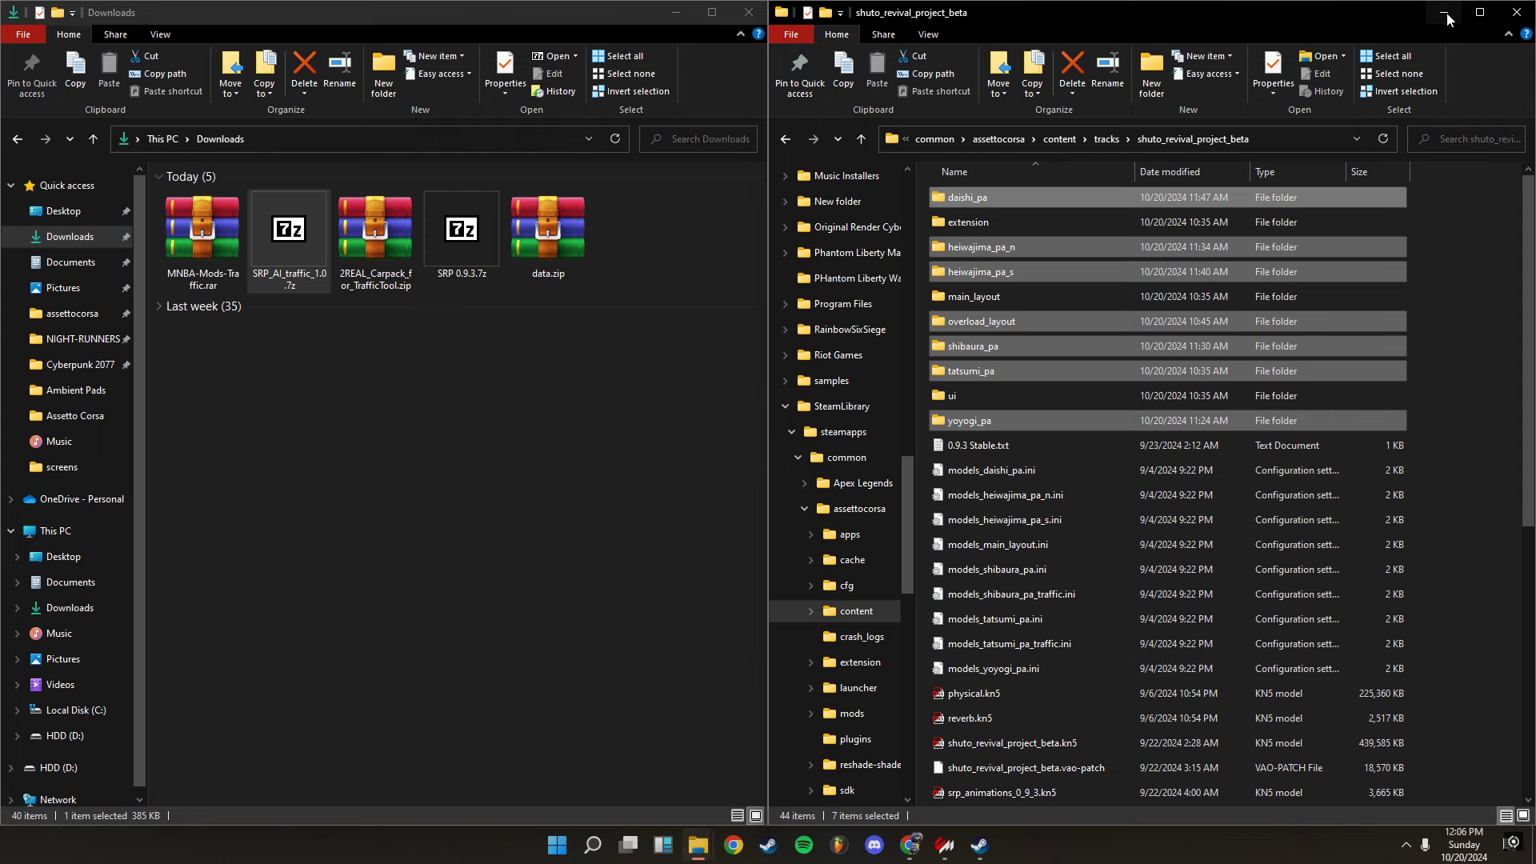
# - Close both folder windows and restart Content Manager
pyautogui.click(1517, 12)
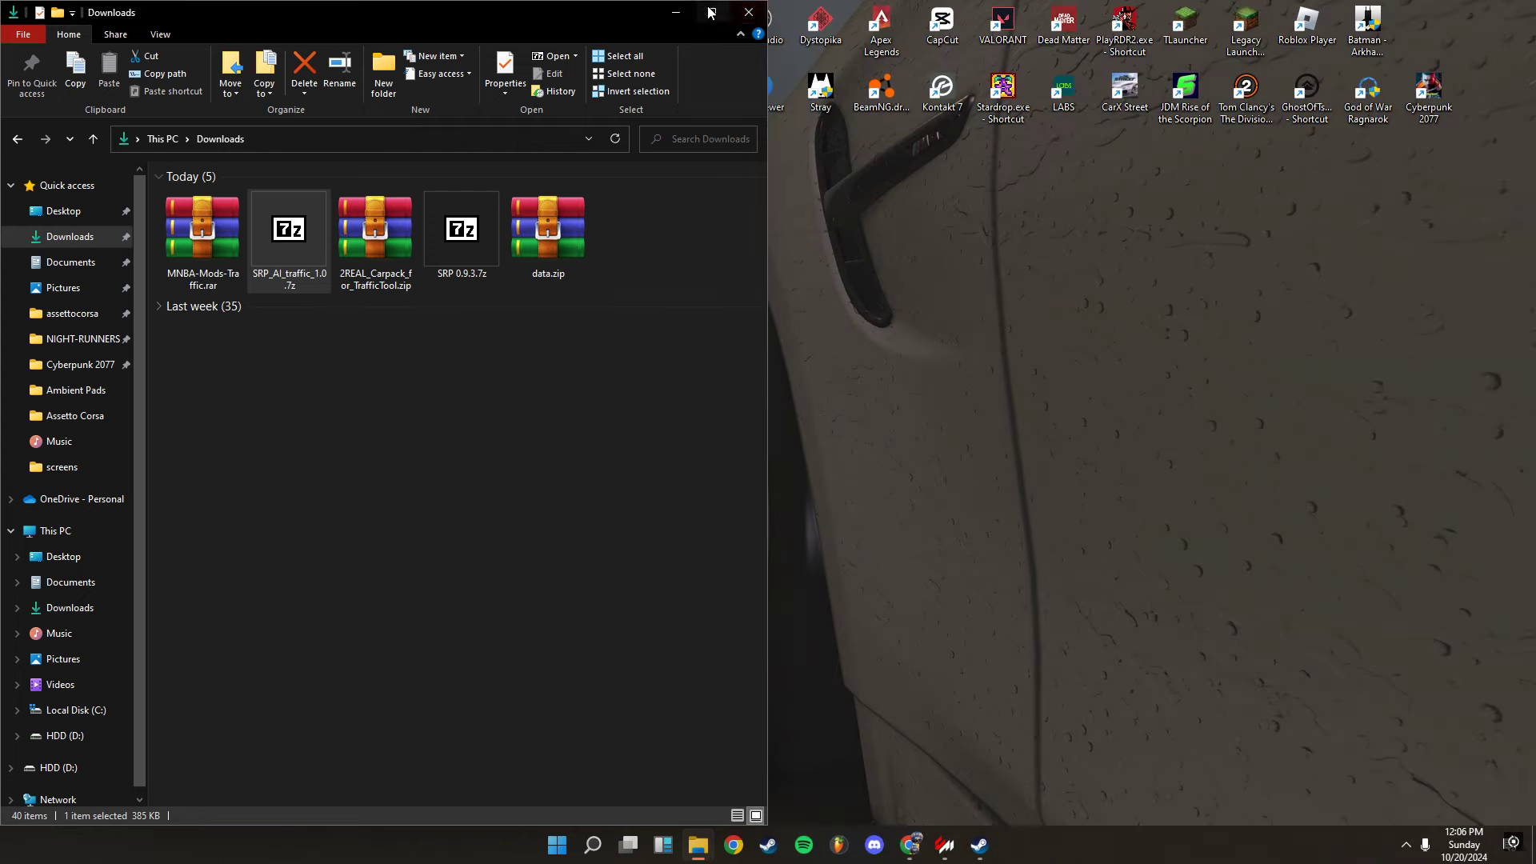
pyautogui.click(748, 13)
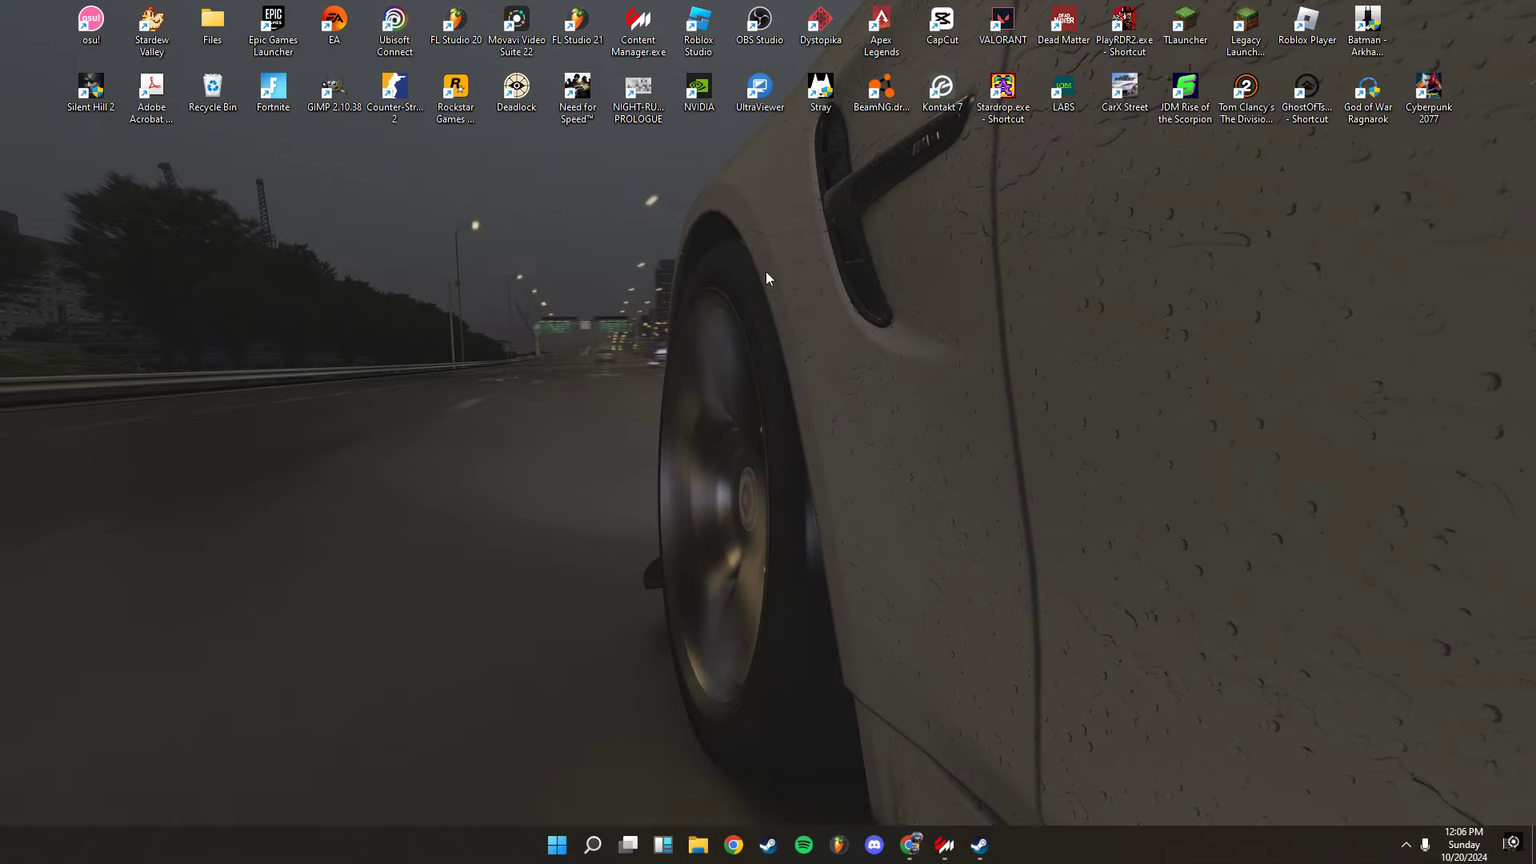
pyautogui.click(944, 846)
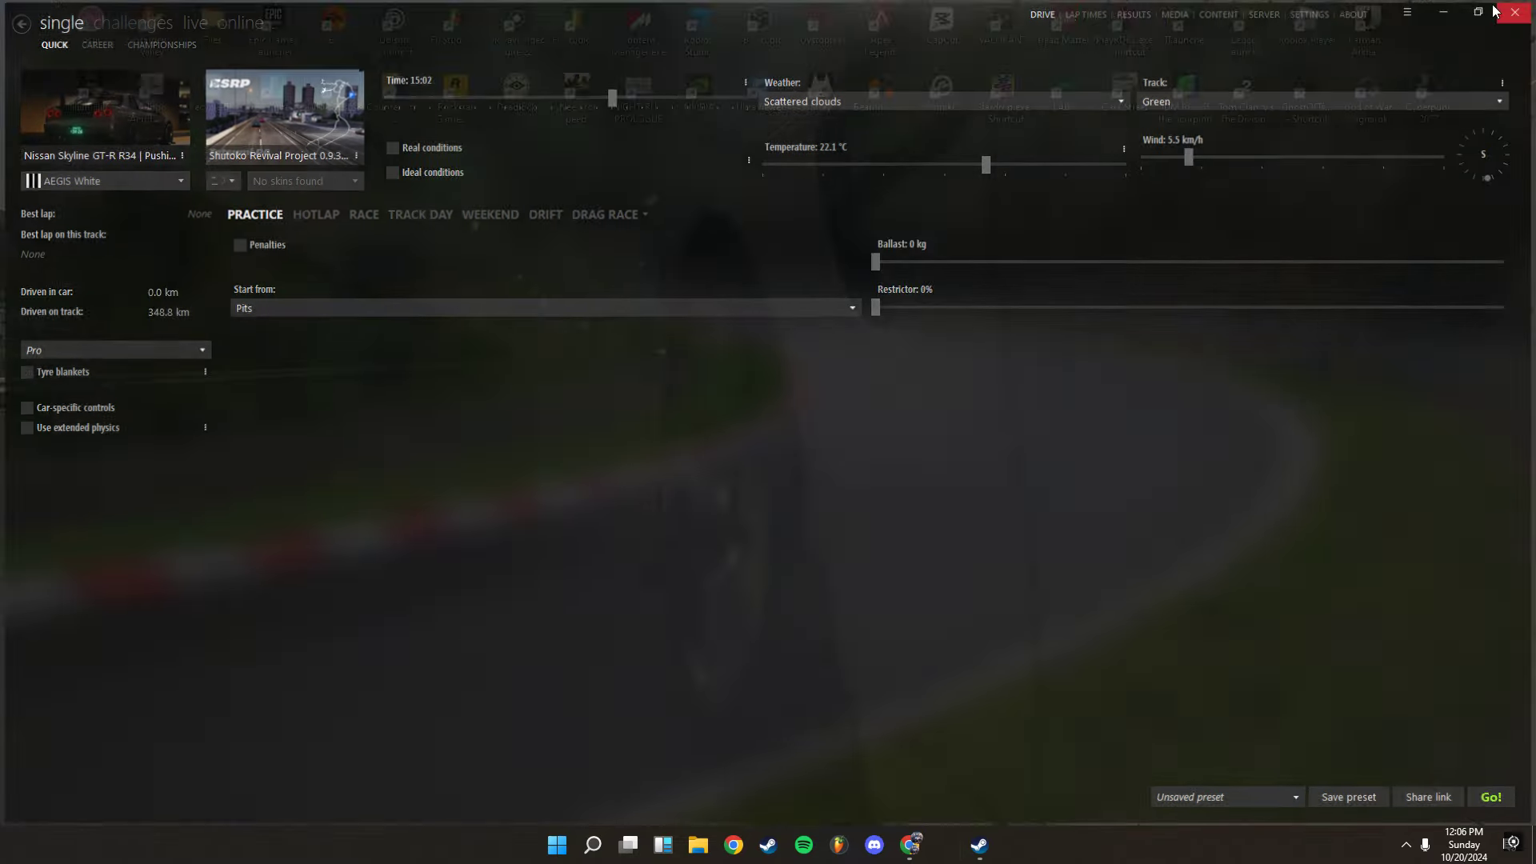
pyautogui.click(1521, 11)
pyautogui.doubleClick(645, 46)
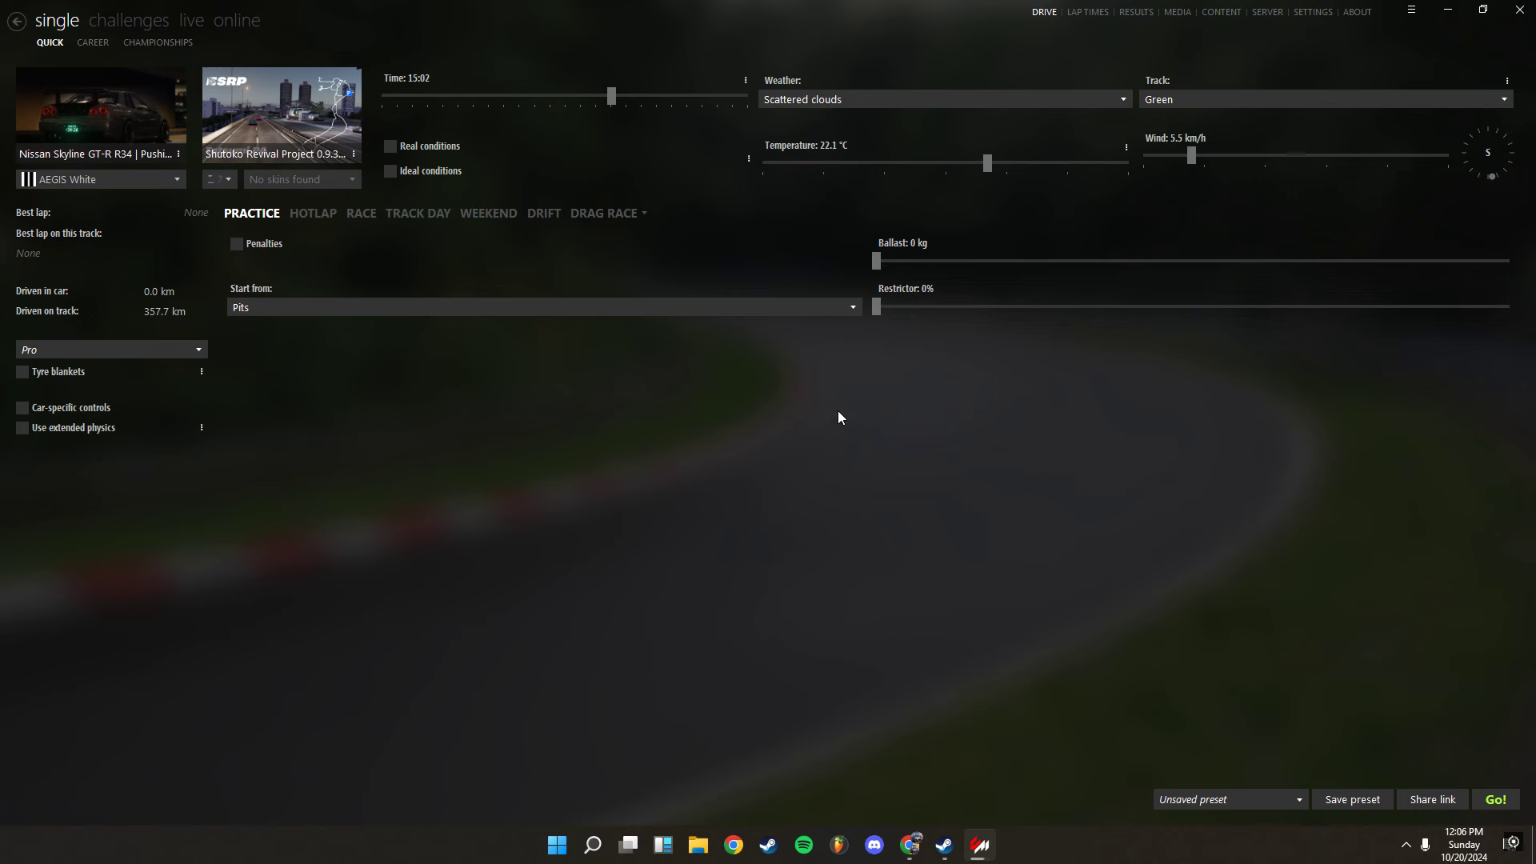
# - Check the Point-and-click objects inspector option among the developer apps in the Custom Shaders Patch GUI settings
pyautogui.click(1304, 11)
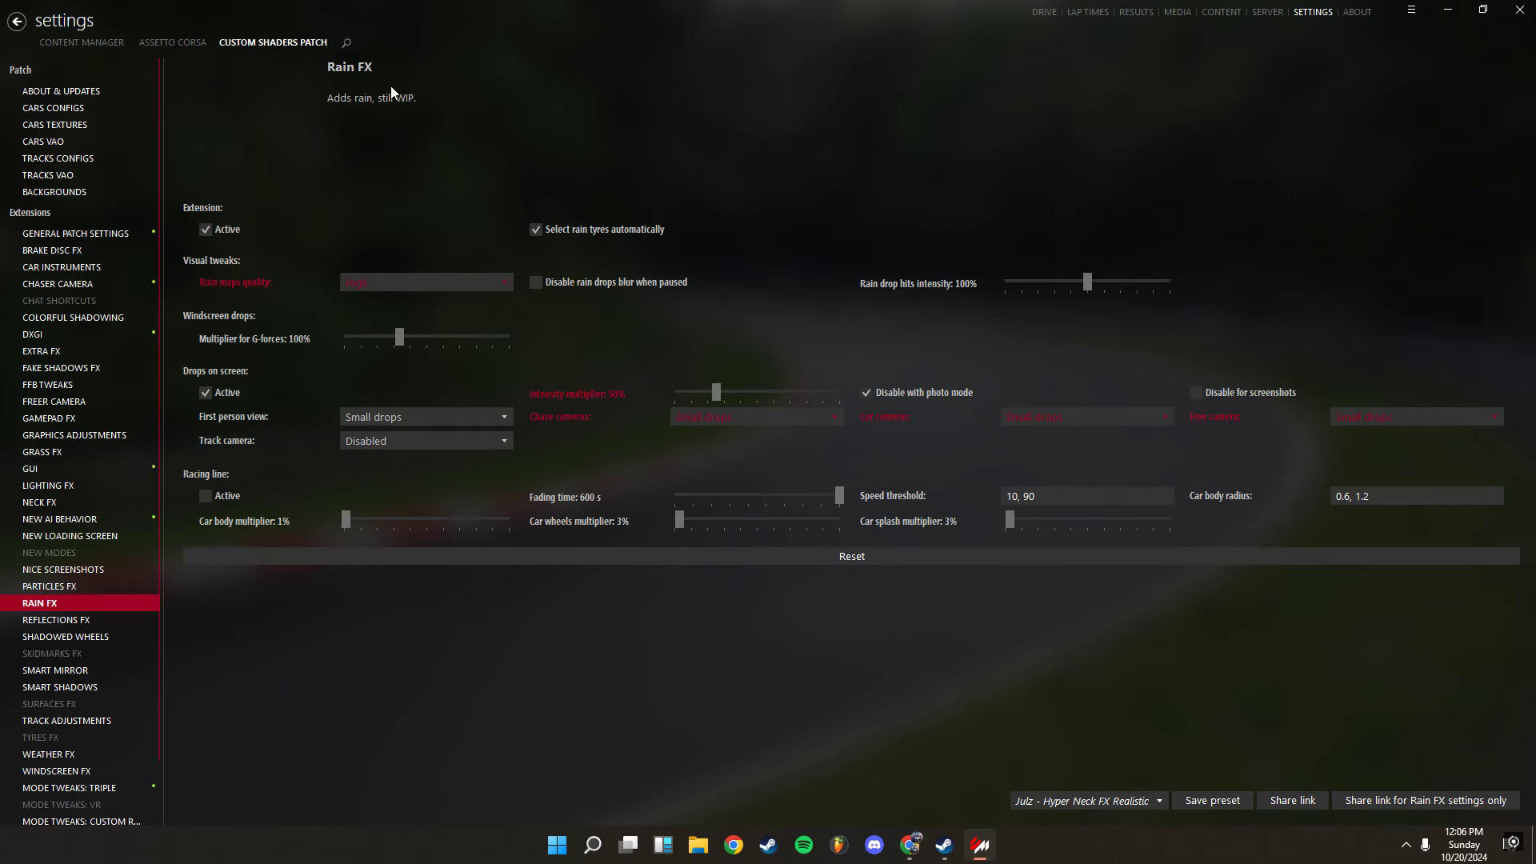
pyautogui.click(40, 467)
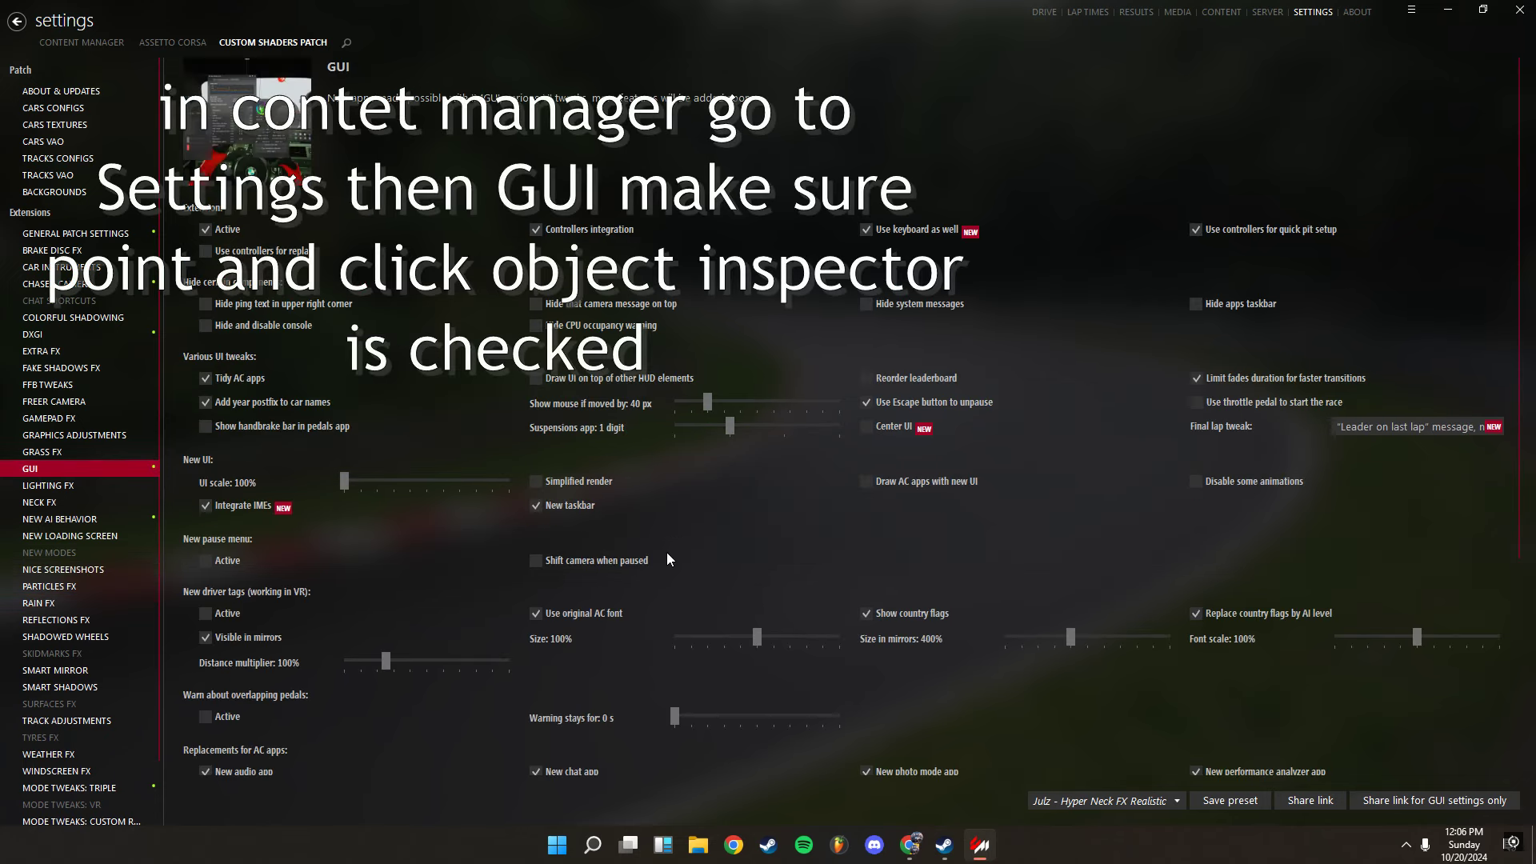
pyautogui.scroll(-4, 668, 554)
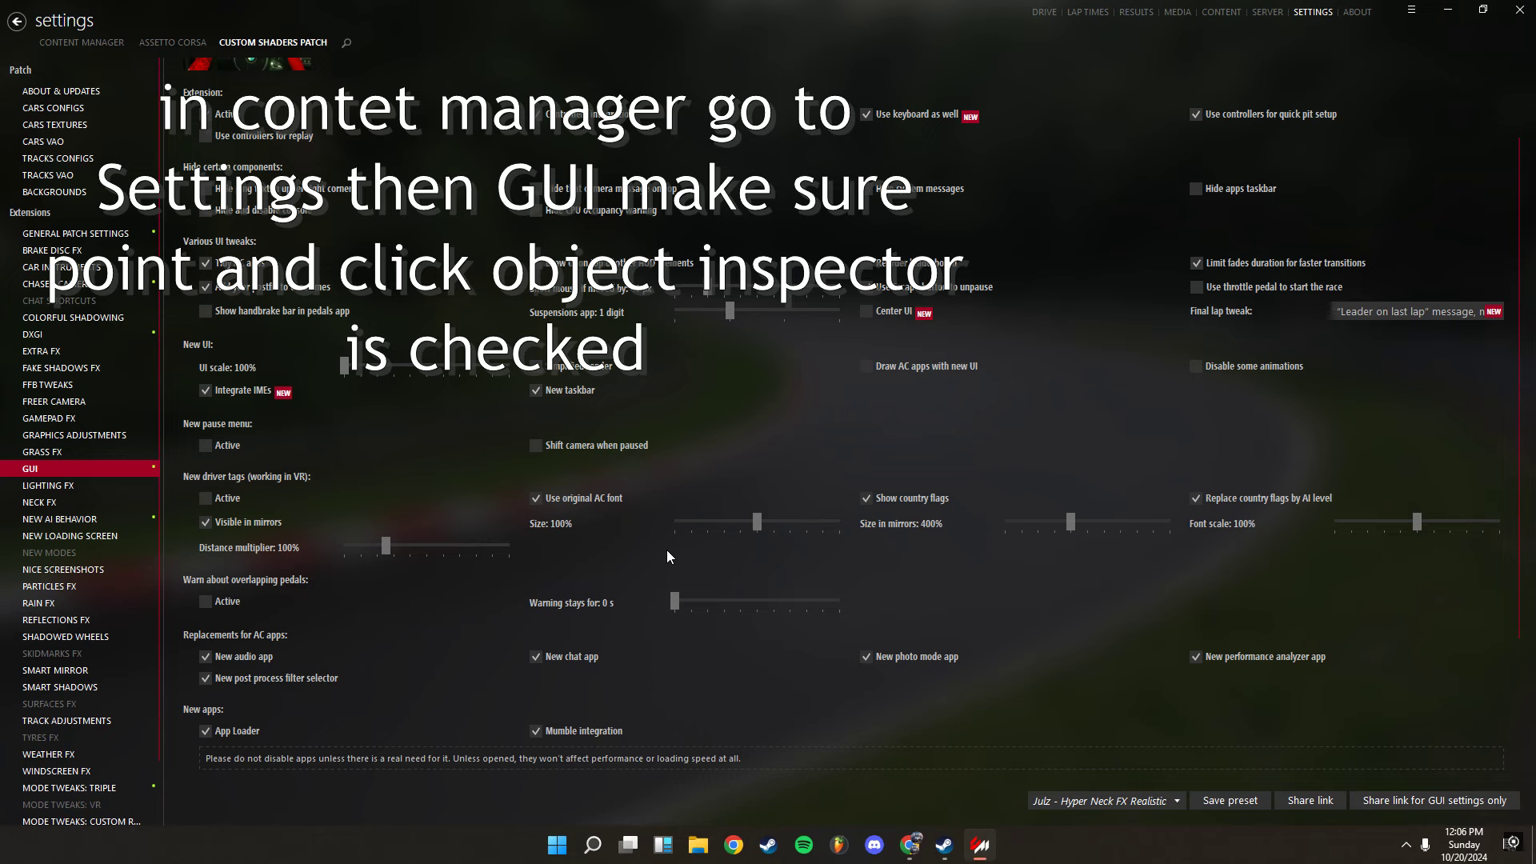
pyautogui.scroll(-1, 669, 556)
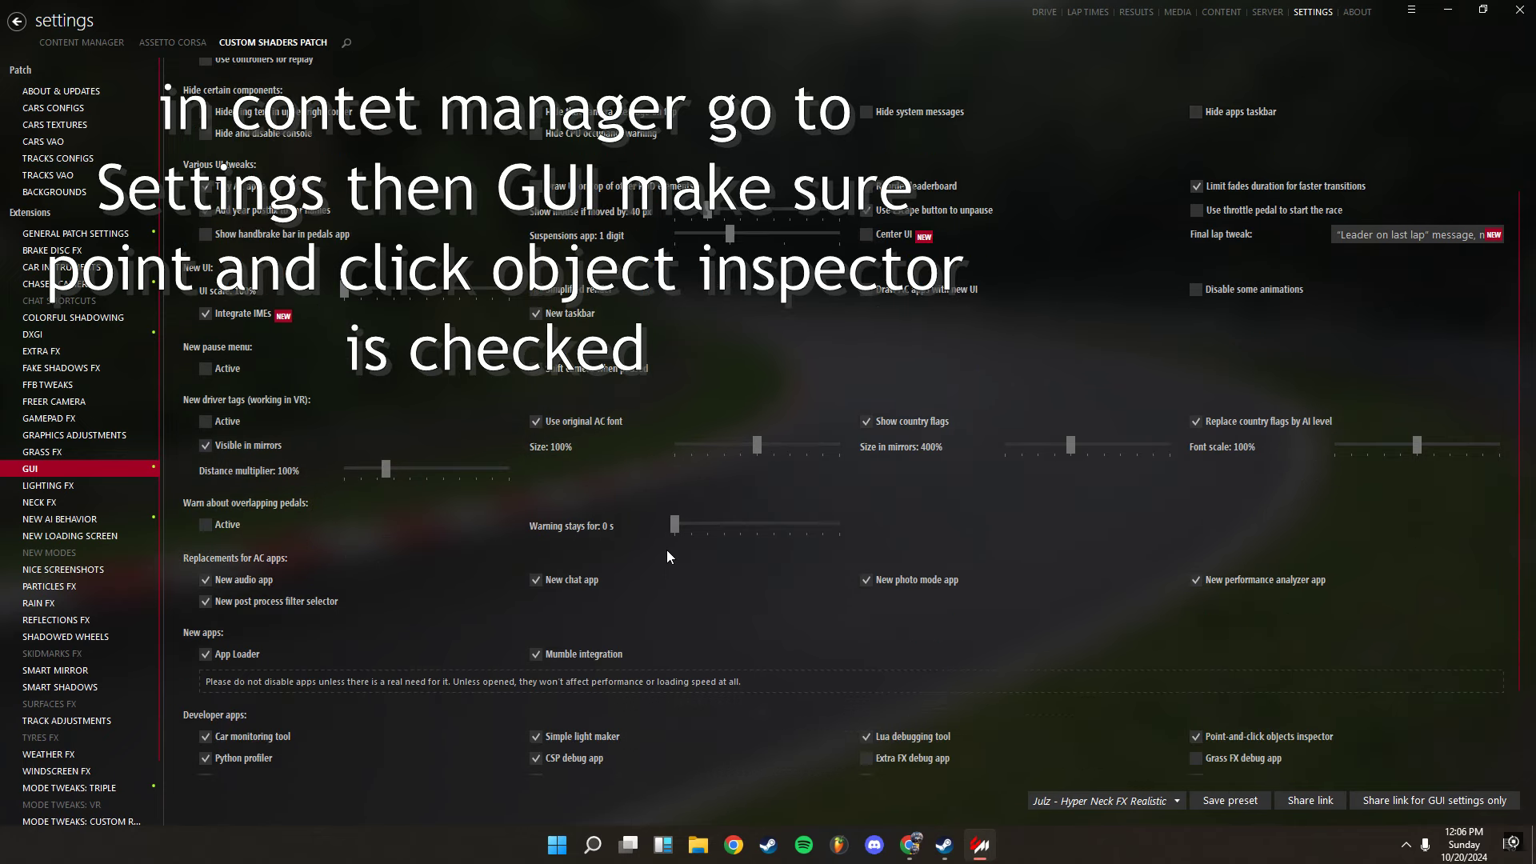
# - Make sure Point-and-click objects inspector is enabled under the GUI extension's developer apps
pyautogui.scroll(-2, 667, 555)
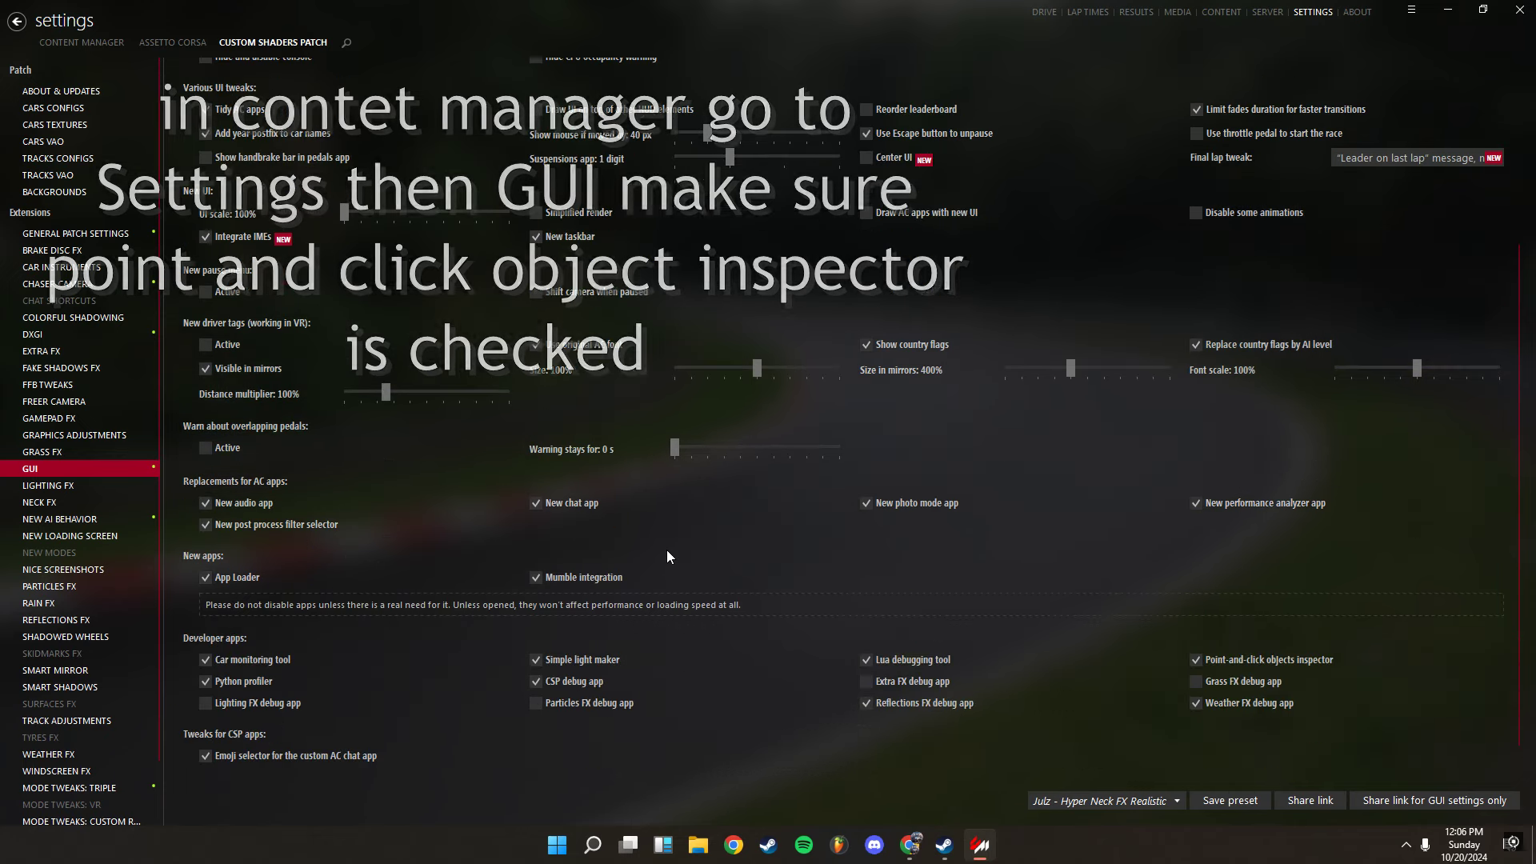
pyautogui.click(1240, 659)
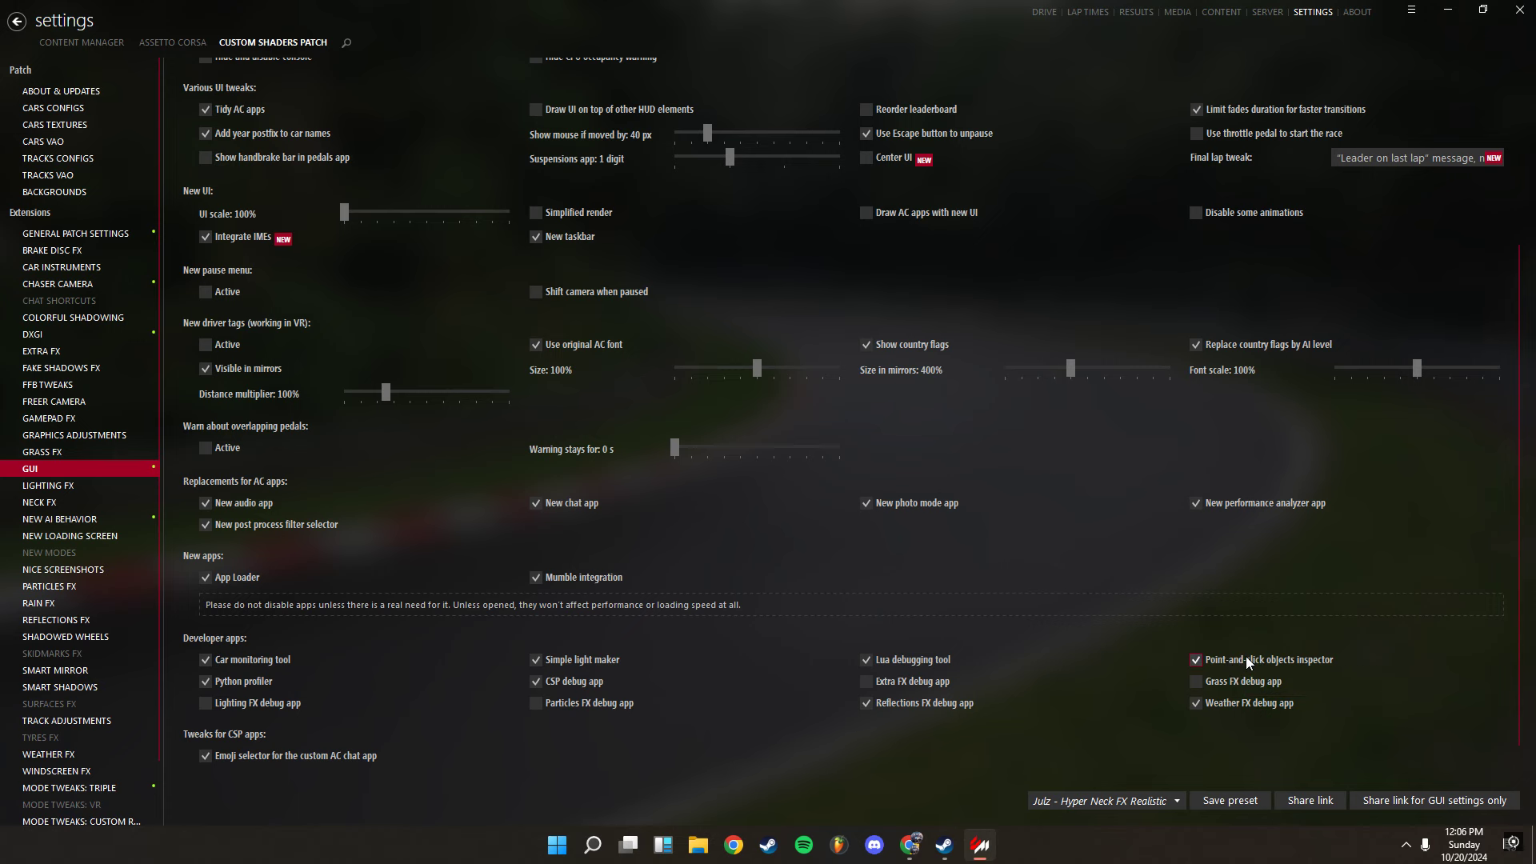
pyautogui.scroll(7, 848, 312)
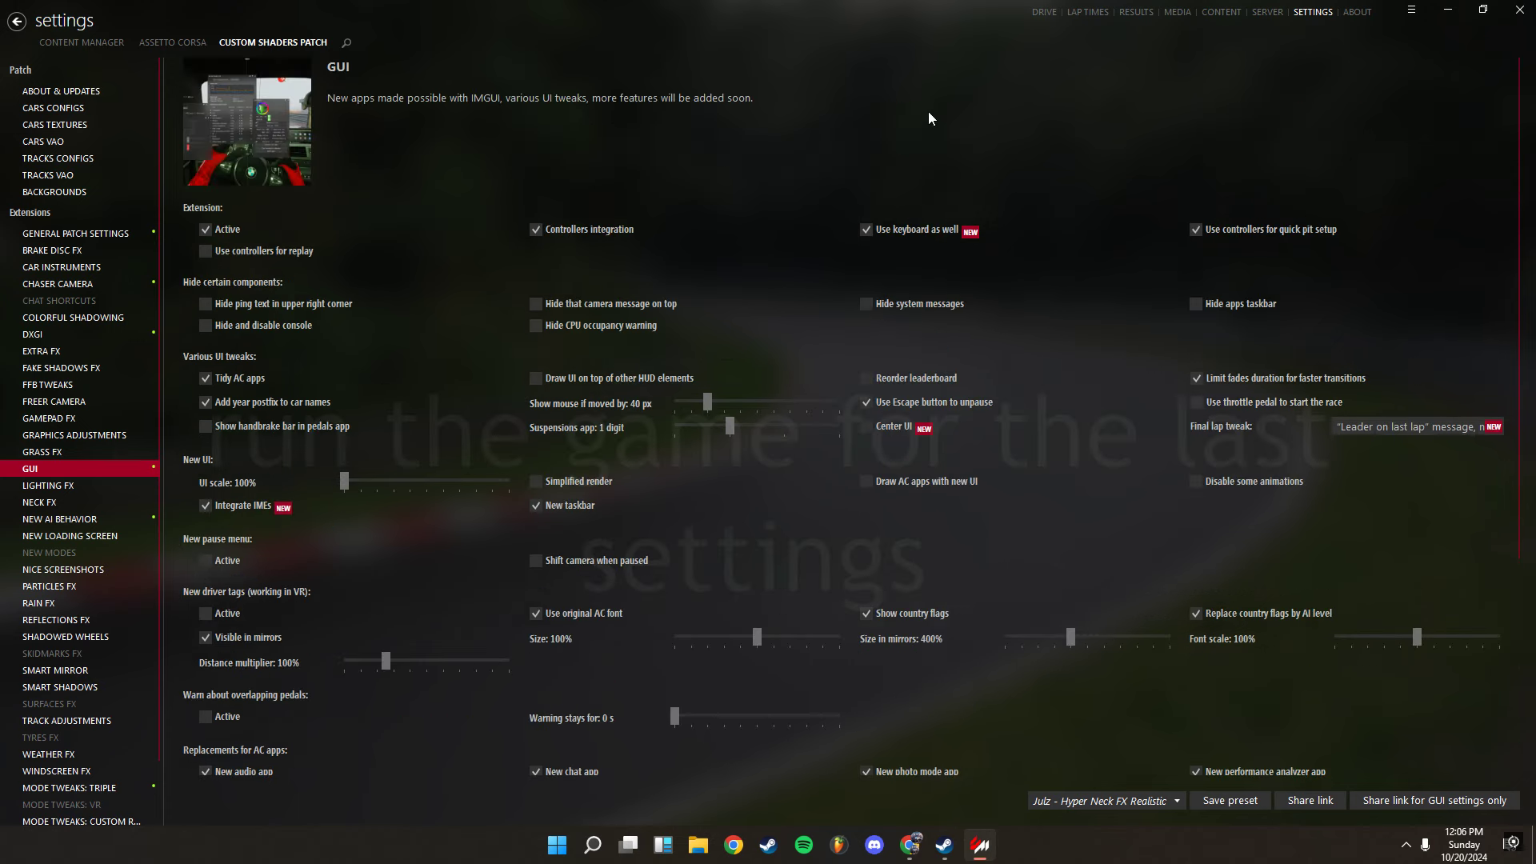
# - Launch a practice session with the Nissan Skyline GT-R R34 on the Shutoko Revival Project track, starting from the pits
pyautogui.click(1042, 12)
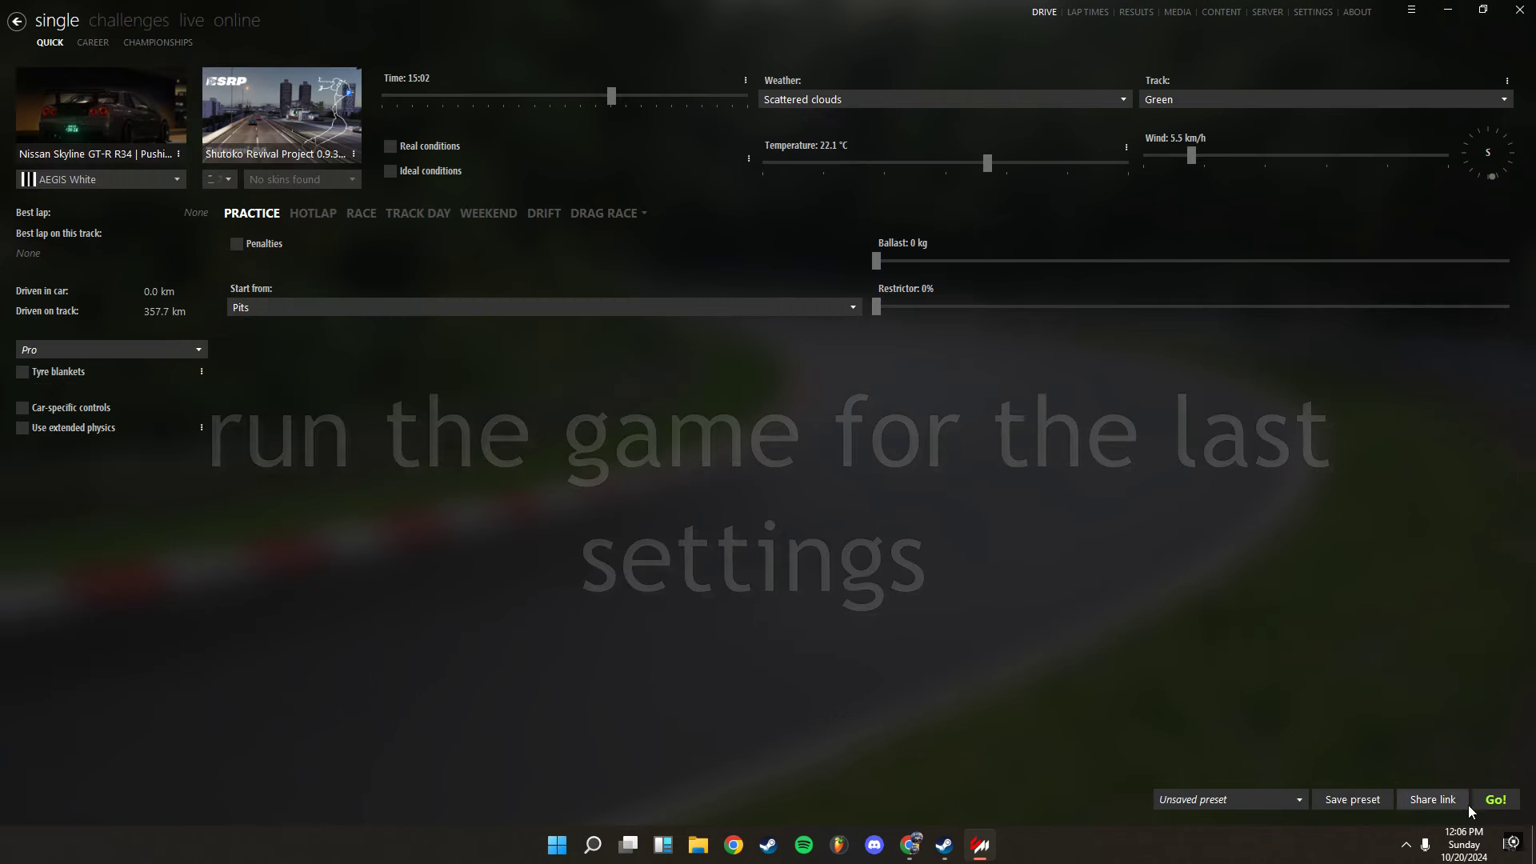
pyautogui.click(1481, 799)
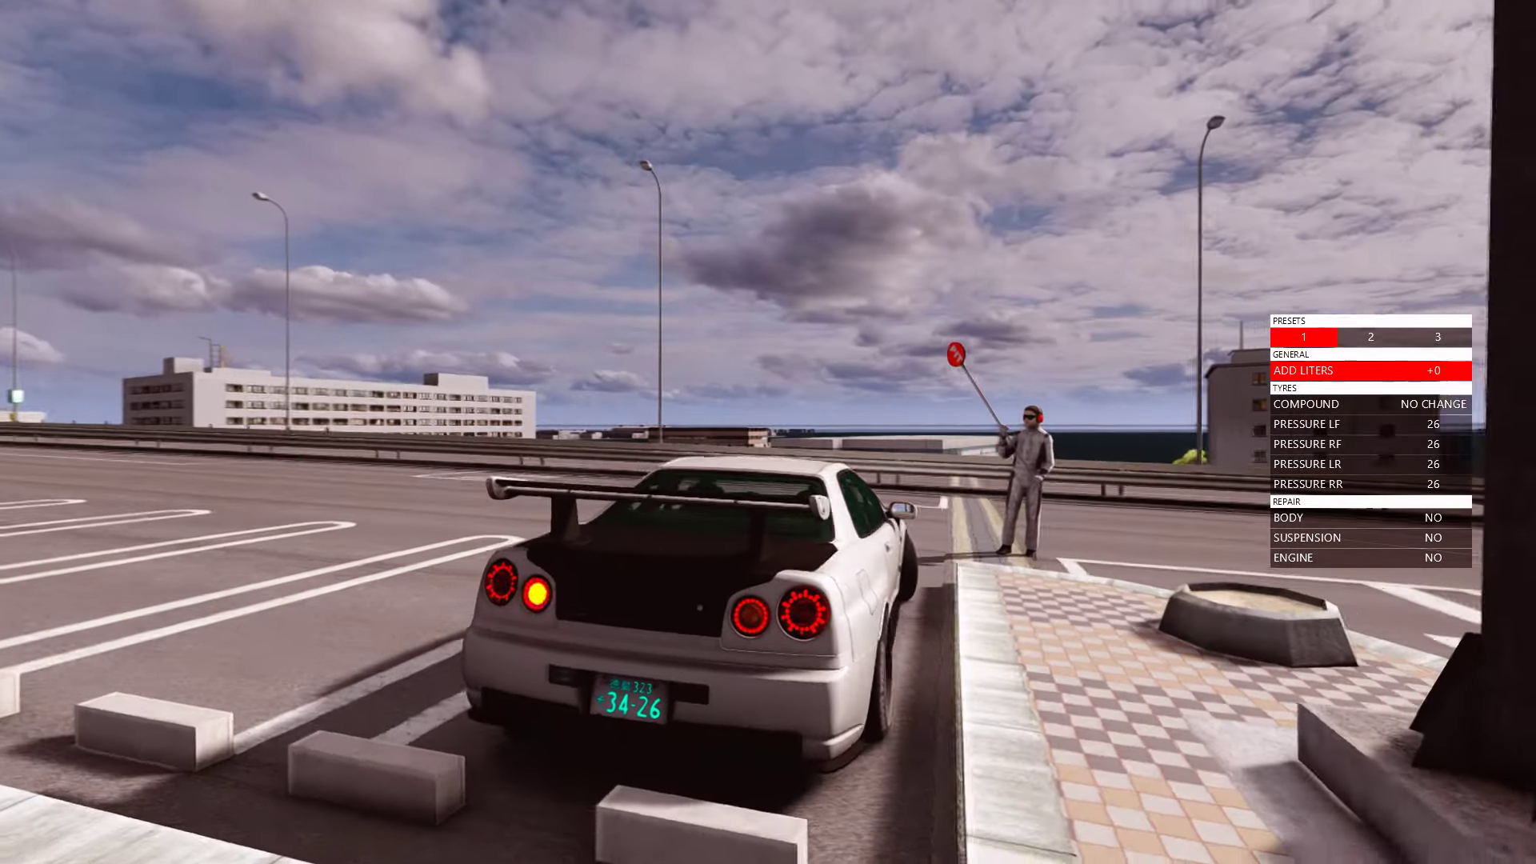
# - Find the Objects Inspector among the in-game apps and open its Traffic planner tool
pyautogui.moveTo(1518, 28)
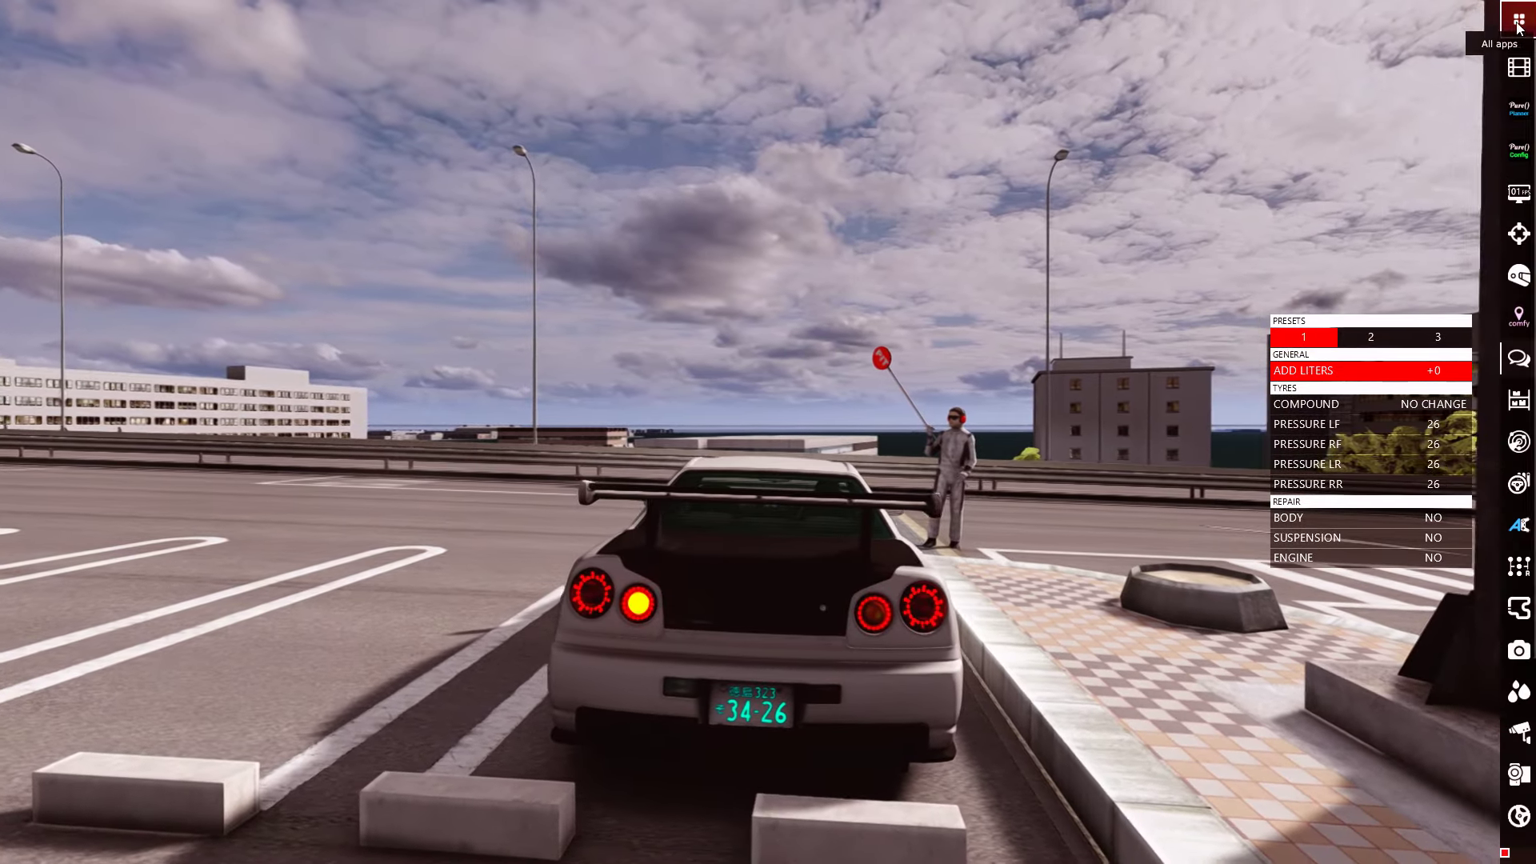
pyautogui.click(1518, 24)
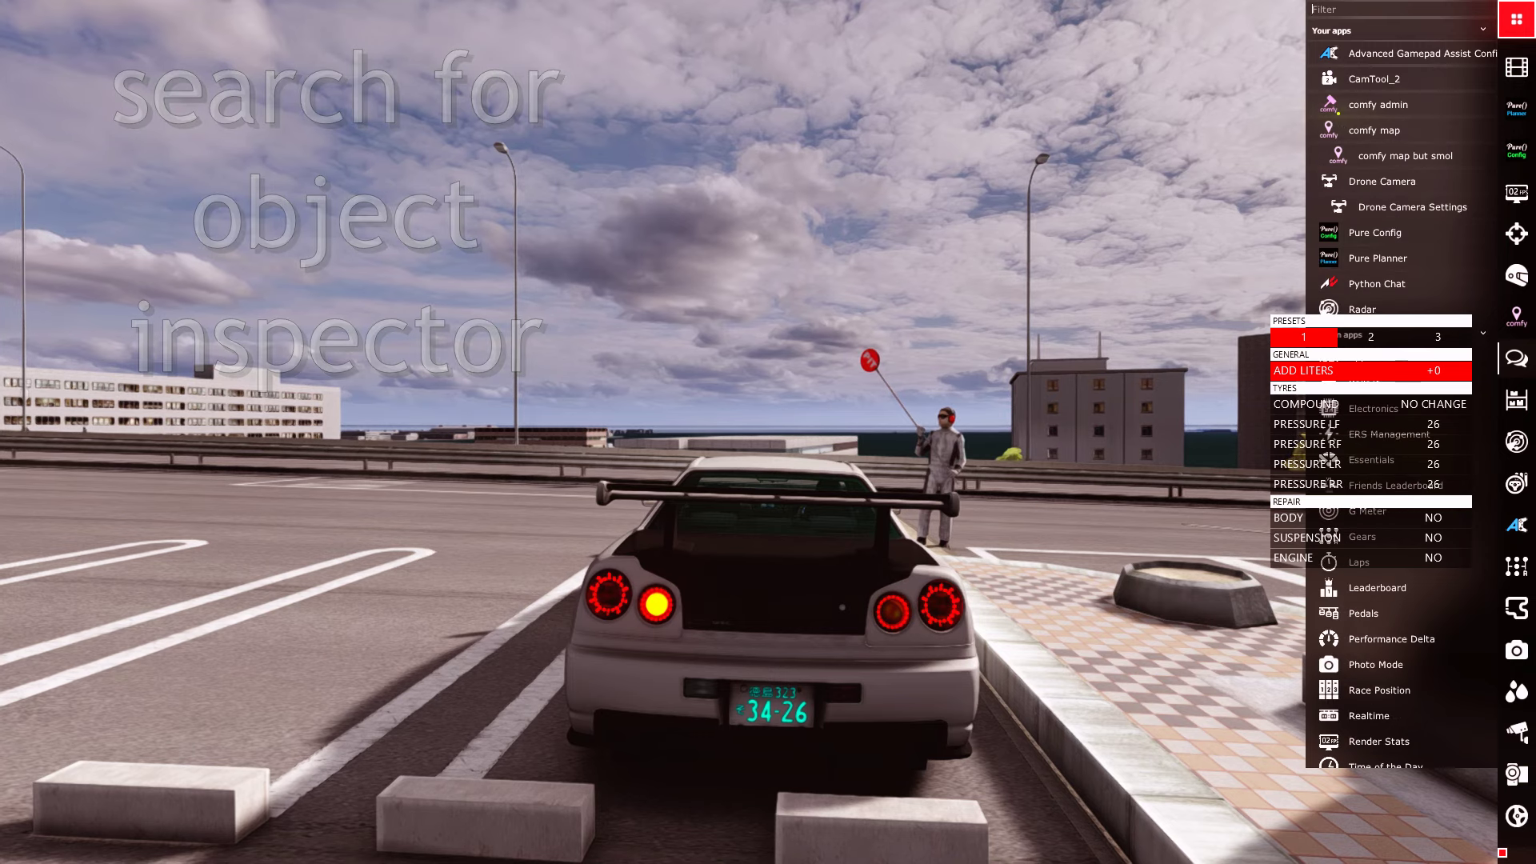
pyautogui.write('objed')
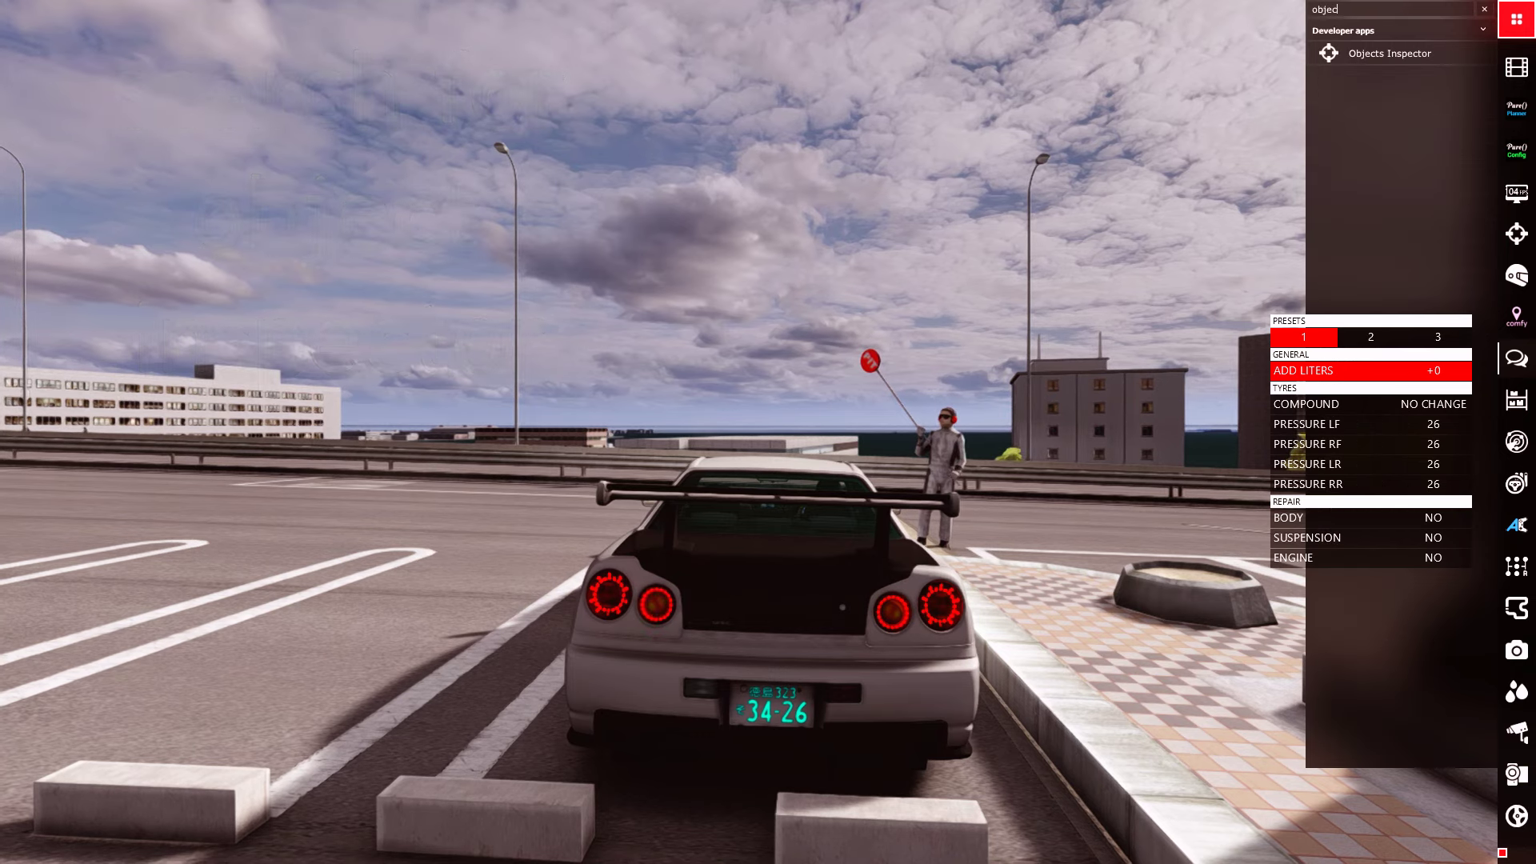
pyautogui.click(1389, 53)
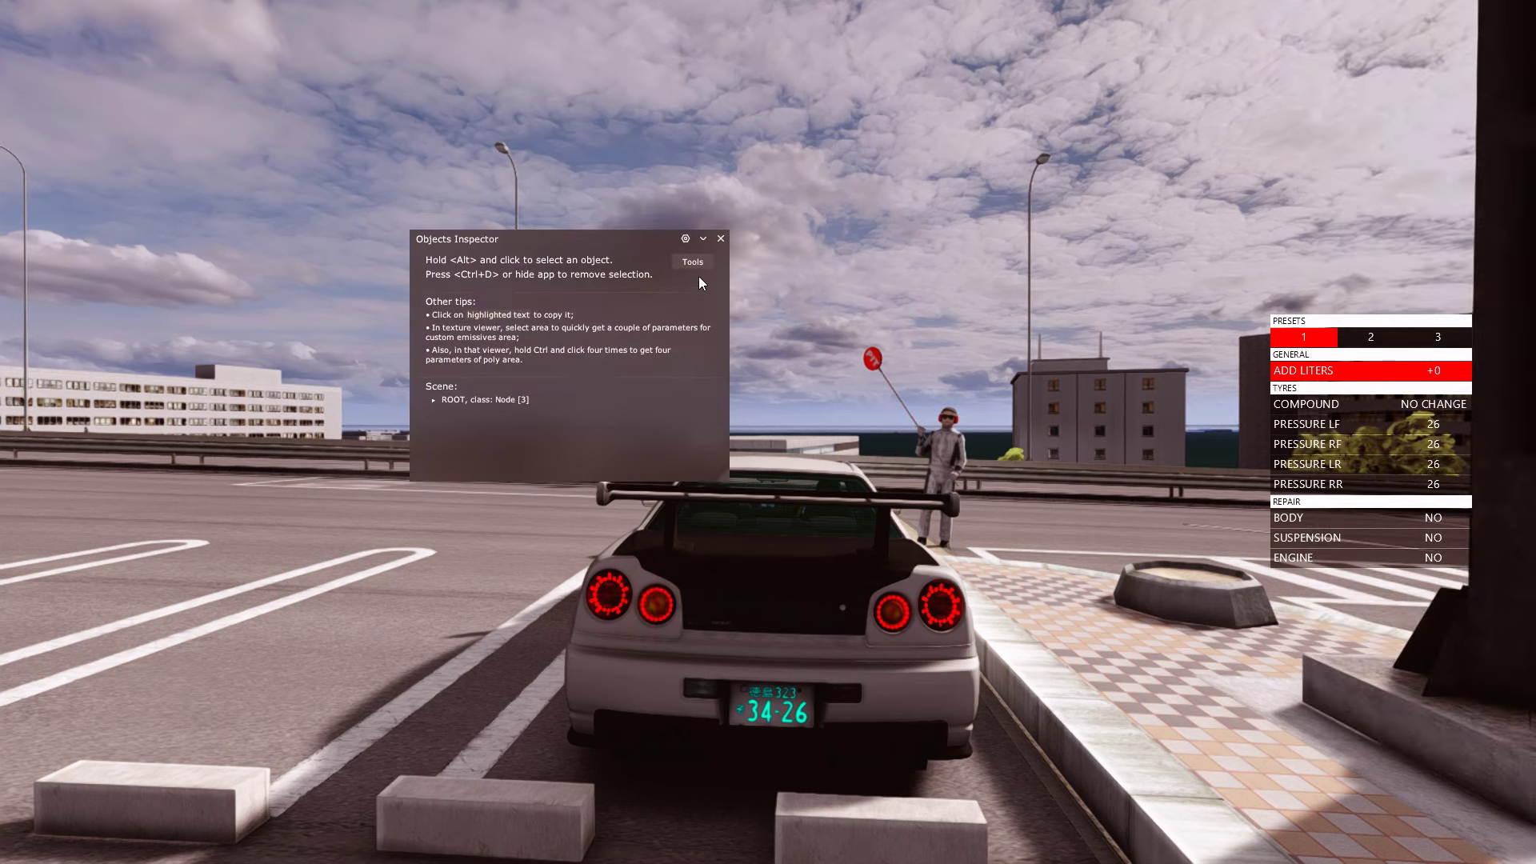
pyautogui.click(701, 265)
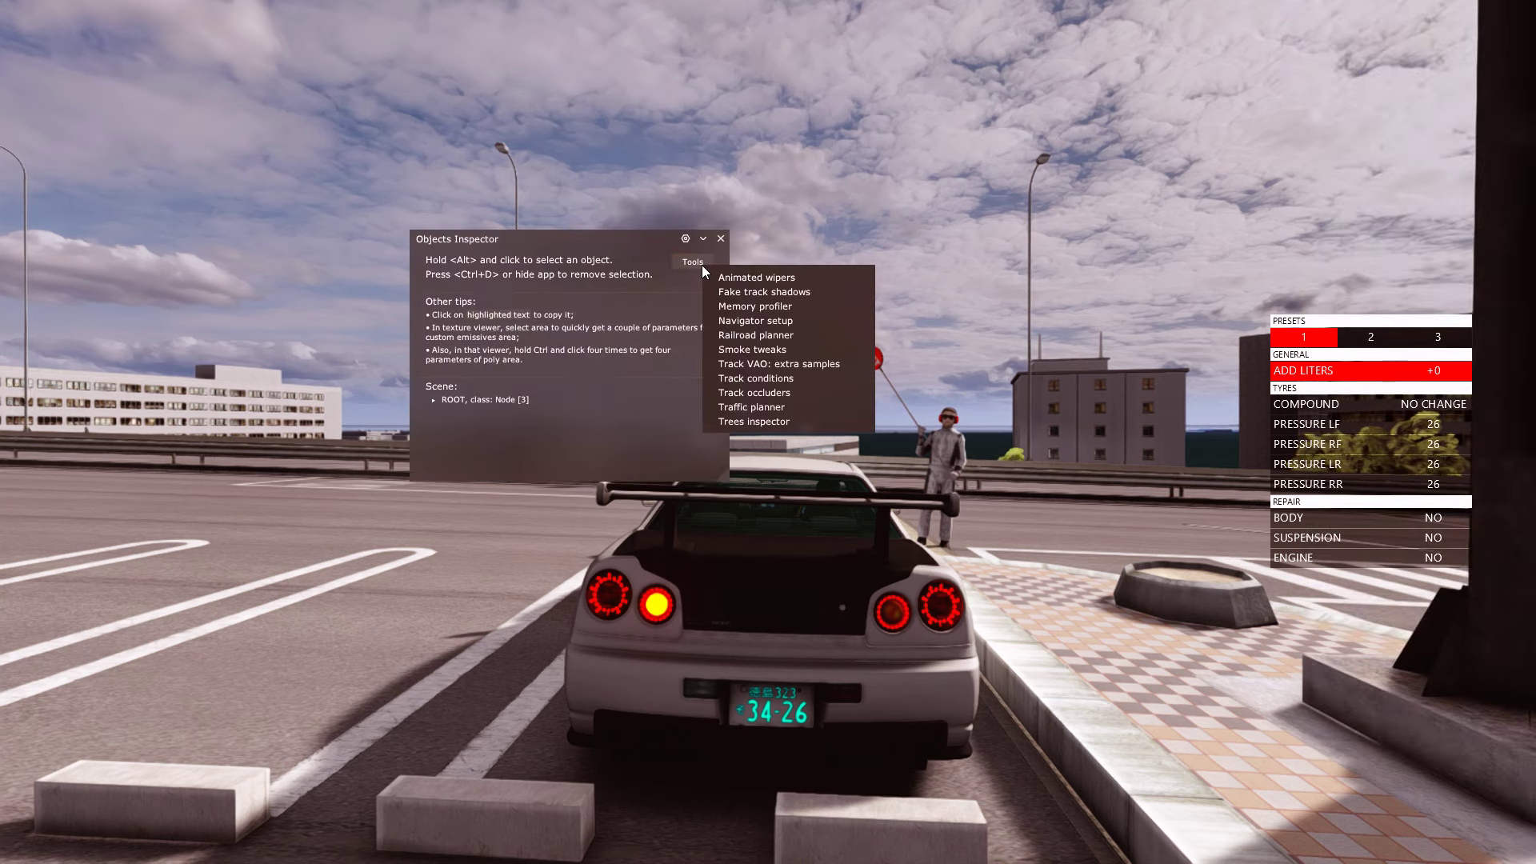
pyautogui.click(745, 406)
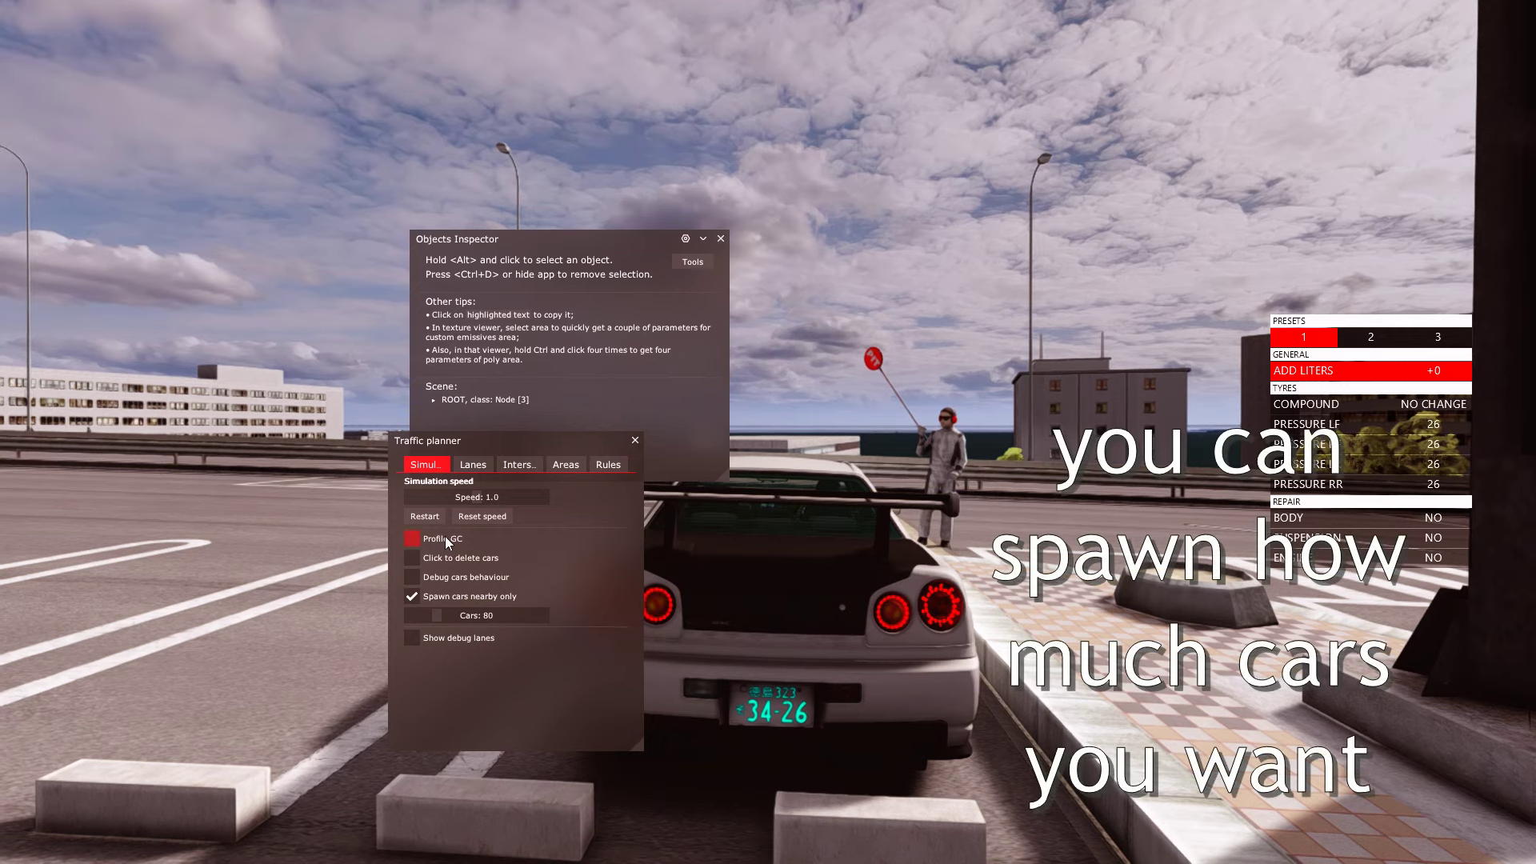
# - Hide the on-screen apps and drive the Skyline out of the parking bay onto the highway
pyautogui.hotkey('ctrl', 'h')
pyautogui.press('Up')
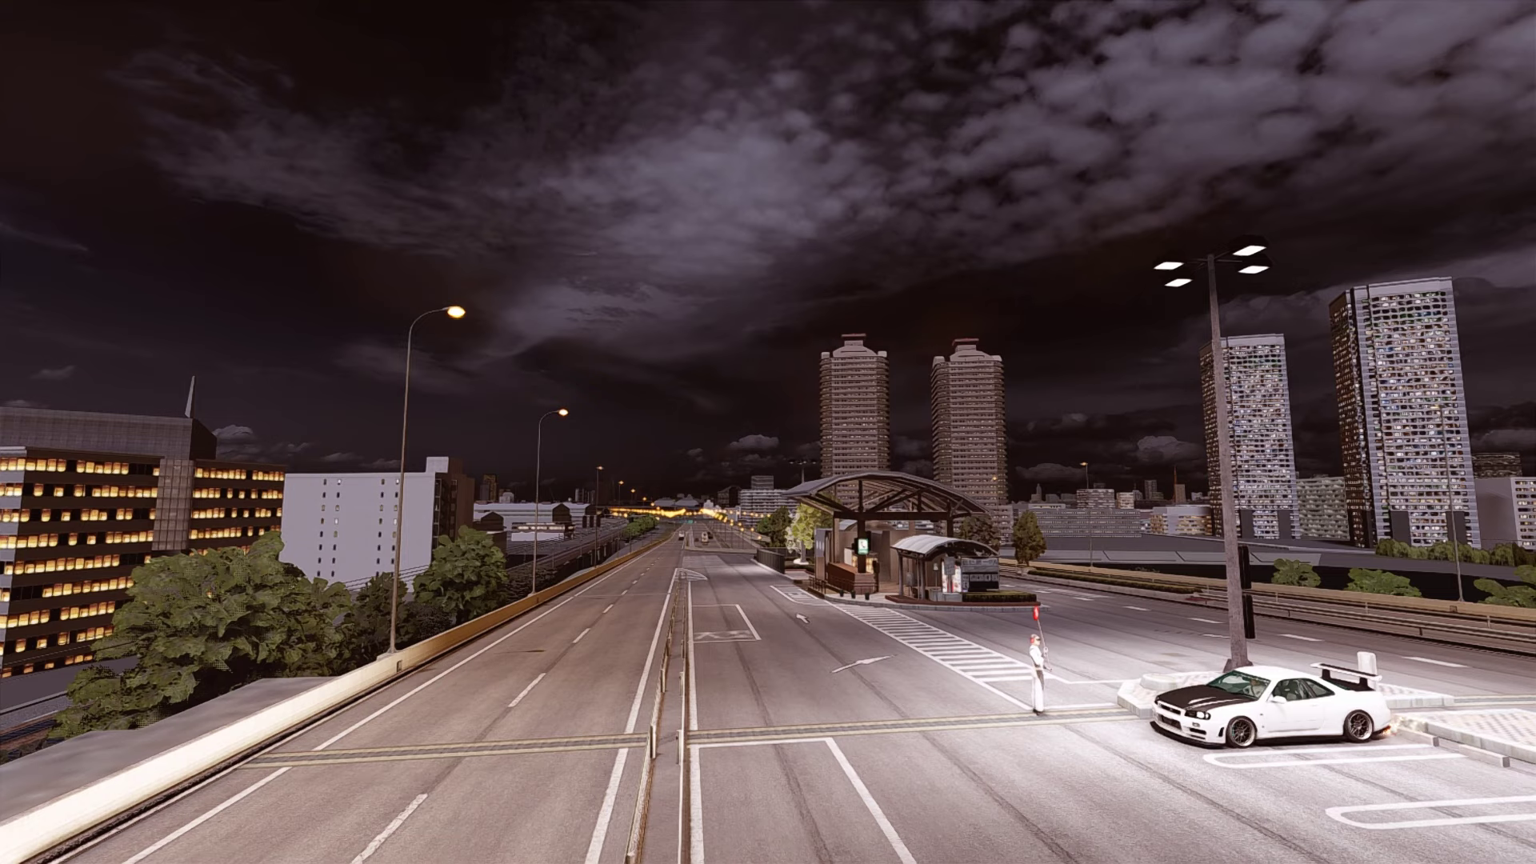
pyautogui.press('Up')
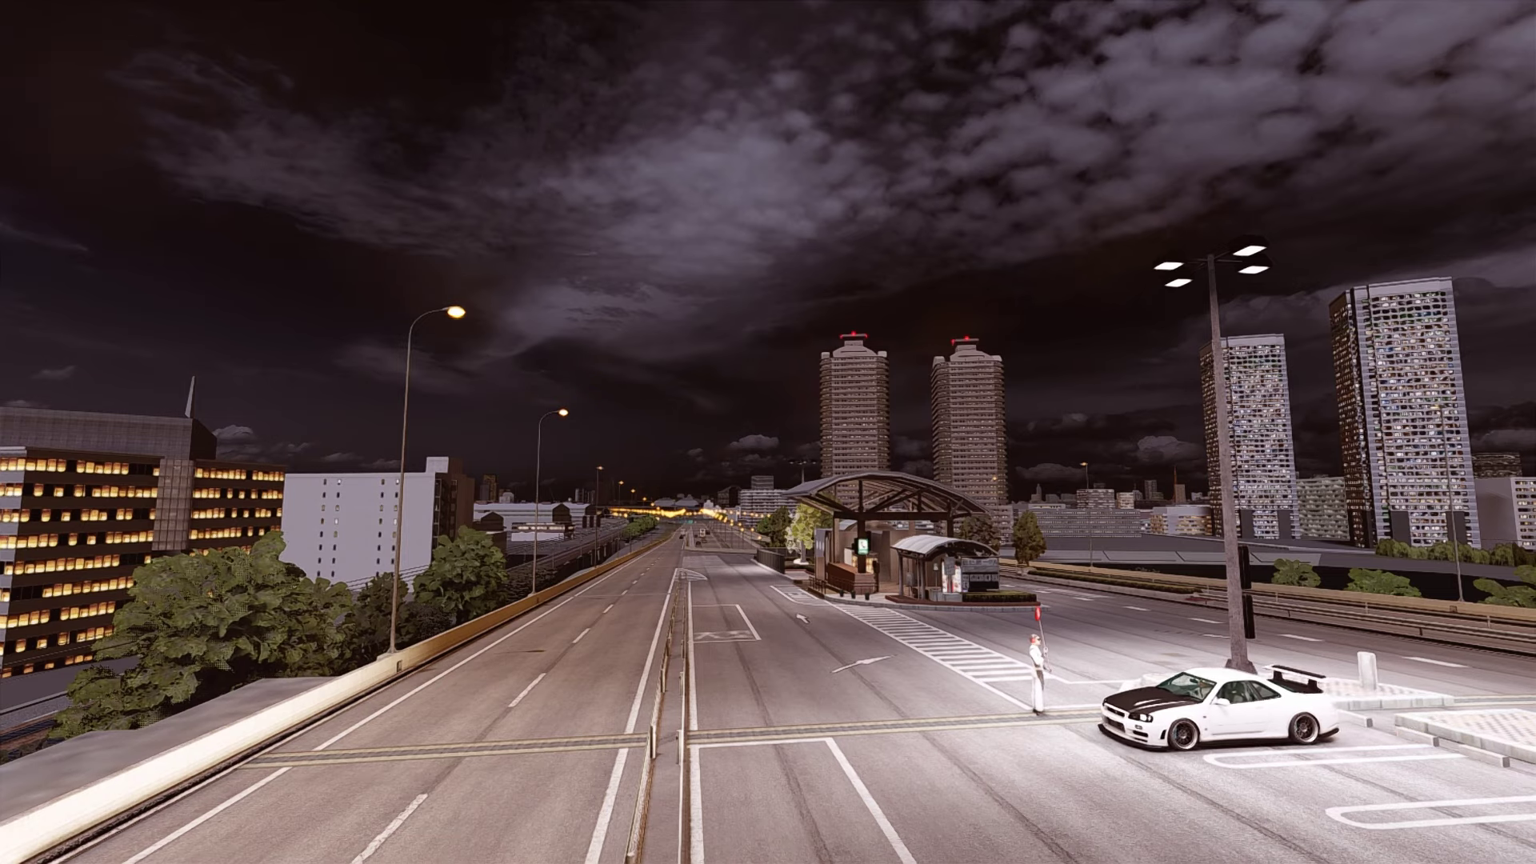
pyautogui.press('Right')
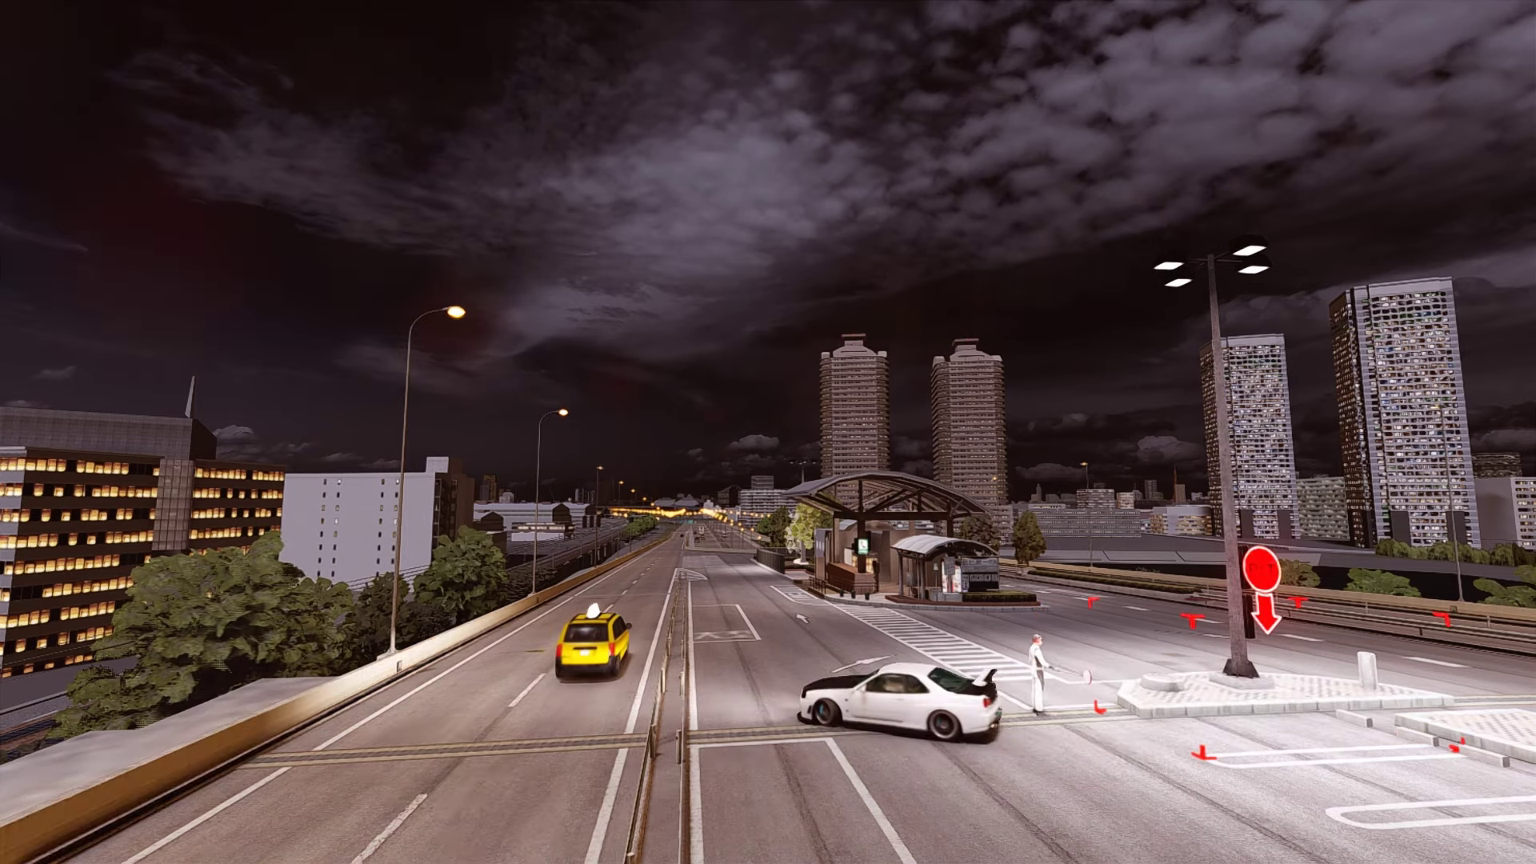
pyautogui.press('Right')
pyautogui.press('Up')
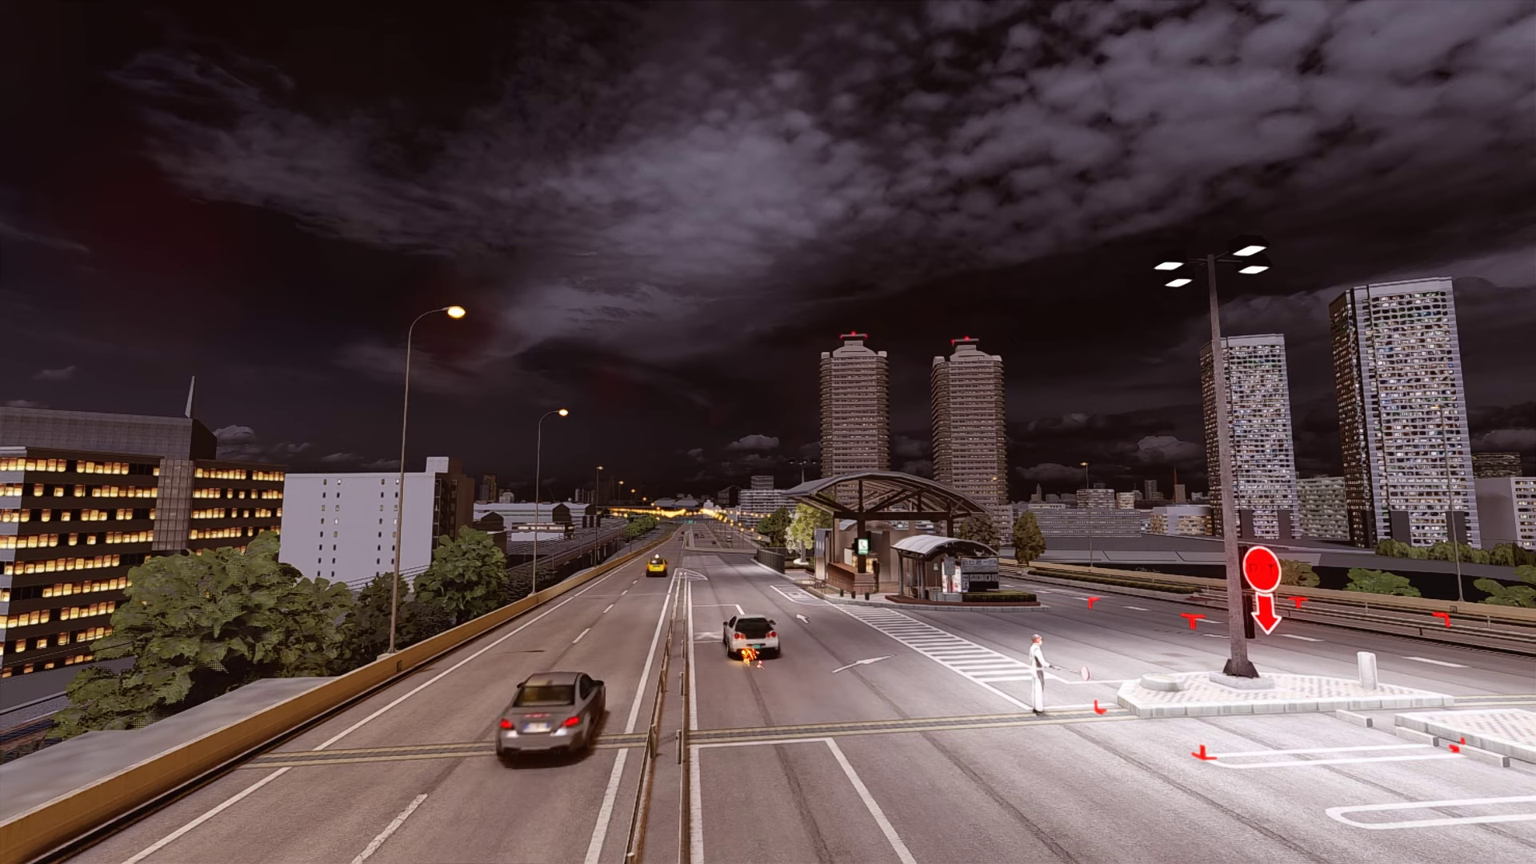